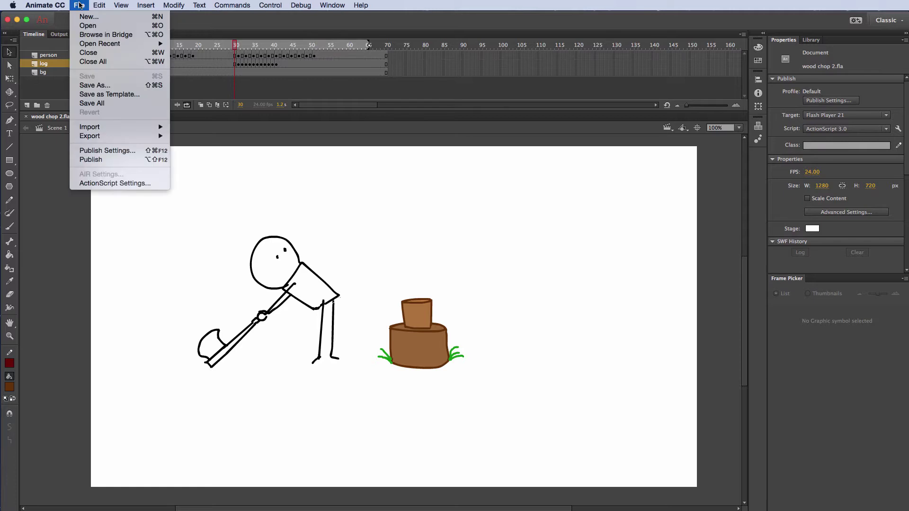
# Create a new ActionScript 3.0 document 1280 px wide and 720 px high
pyautogui.click(83, 17)
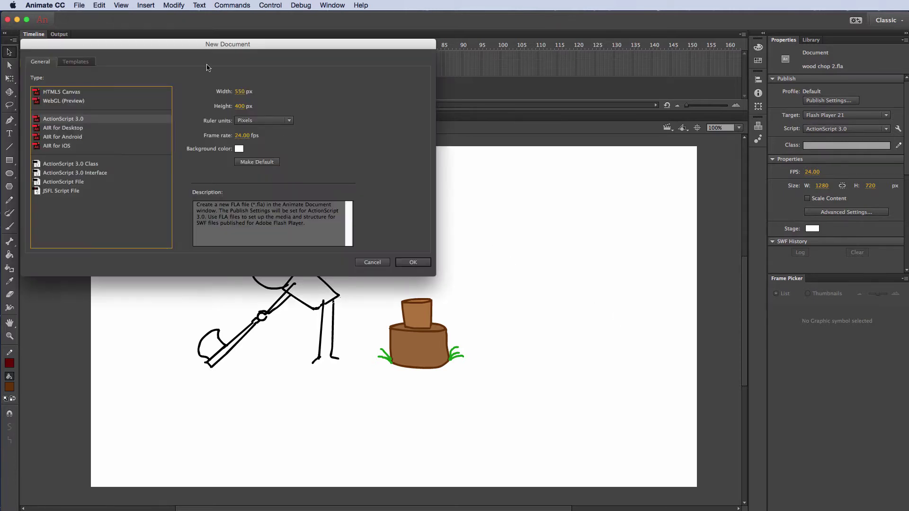
pyautogui.click(239, 91)
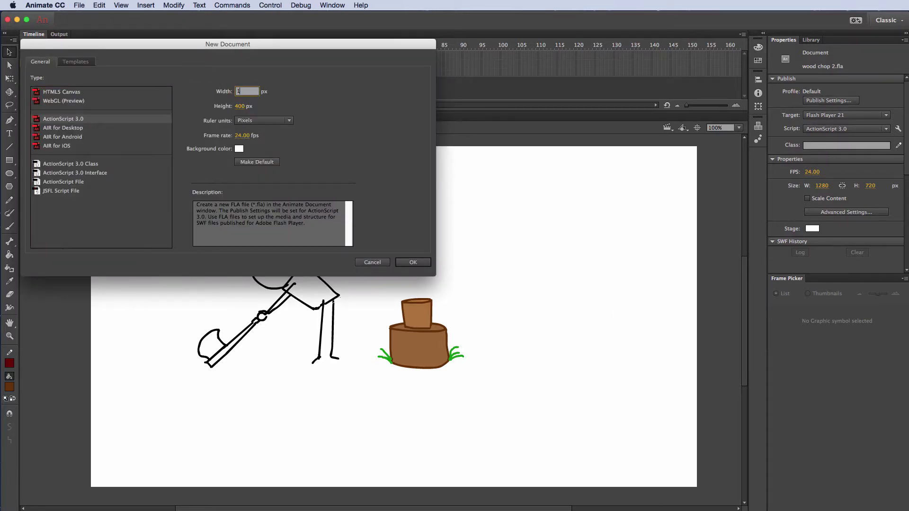
pyautogui.click(239, 107)
pyautogui.write('720')
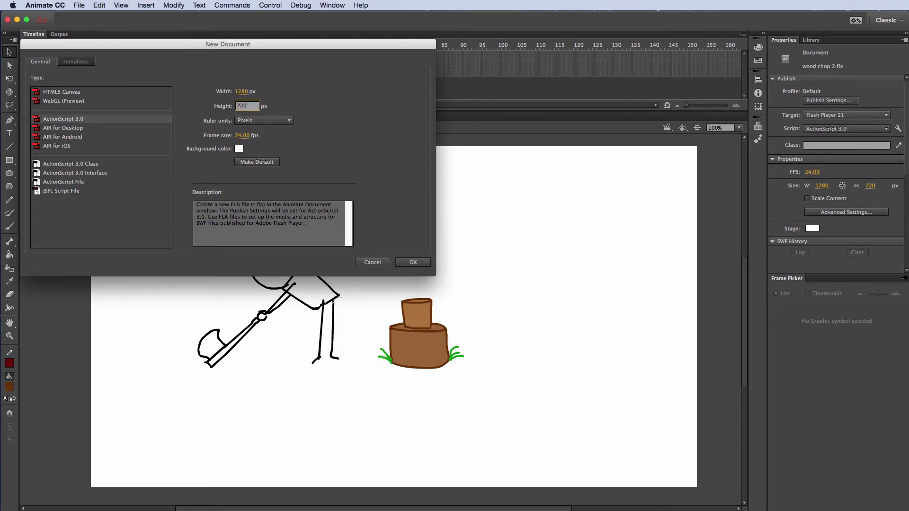
pyautogui.click(413, 263)
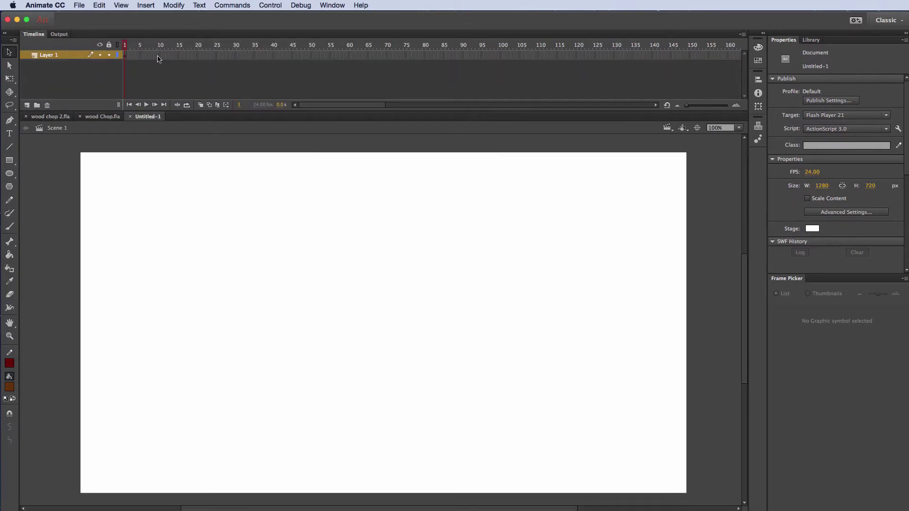
# Rename Layer 1 as bg
pyautogui.doubleClick(51, 56)
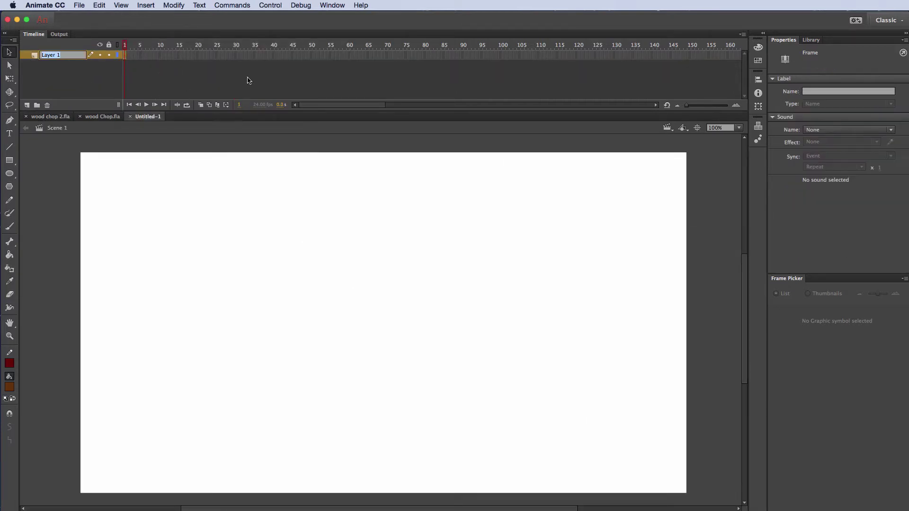
pyautogui.write('ba')
pyautogui.press('Return')
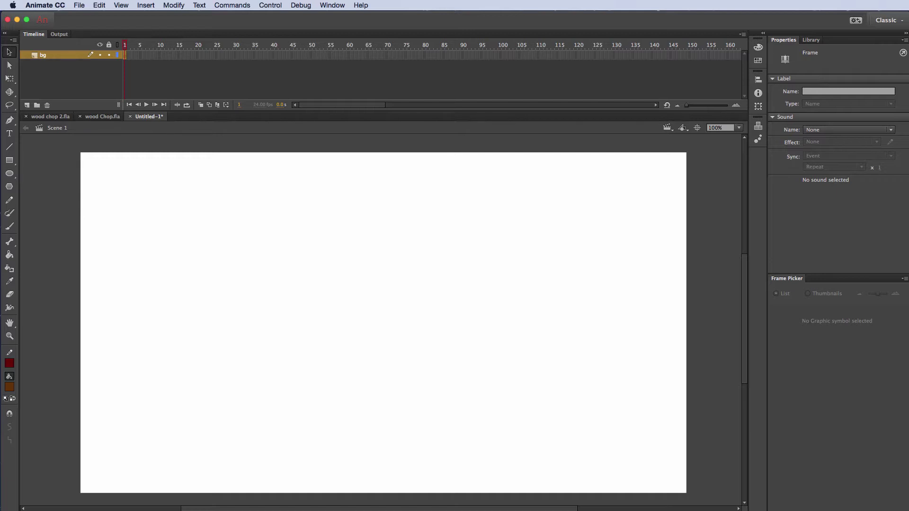
# Draw the outline of a short, wide tree stump near the stage centre with the Brush tool in dark brown #663300
pyautogui.click(10, 227)
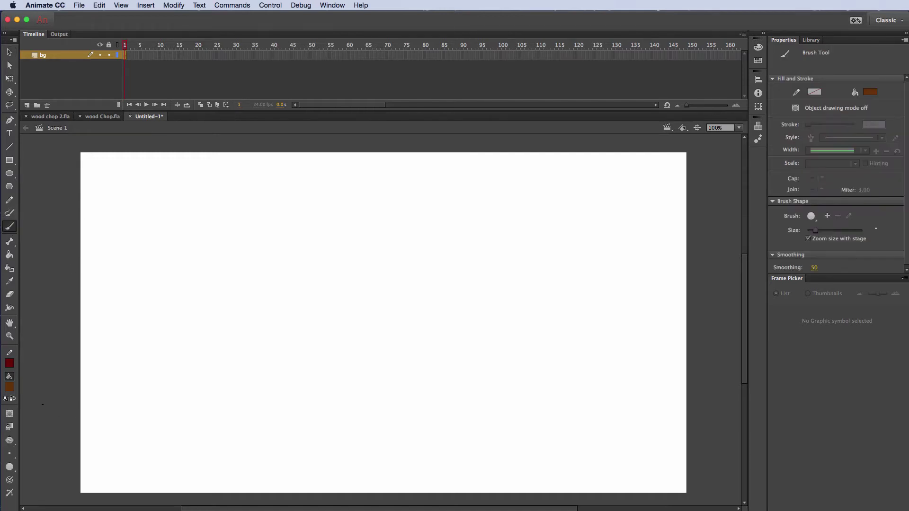
pyautogui.click(10, 387)
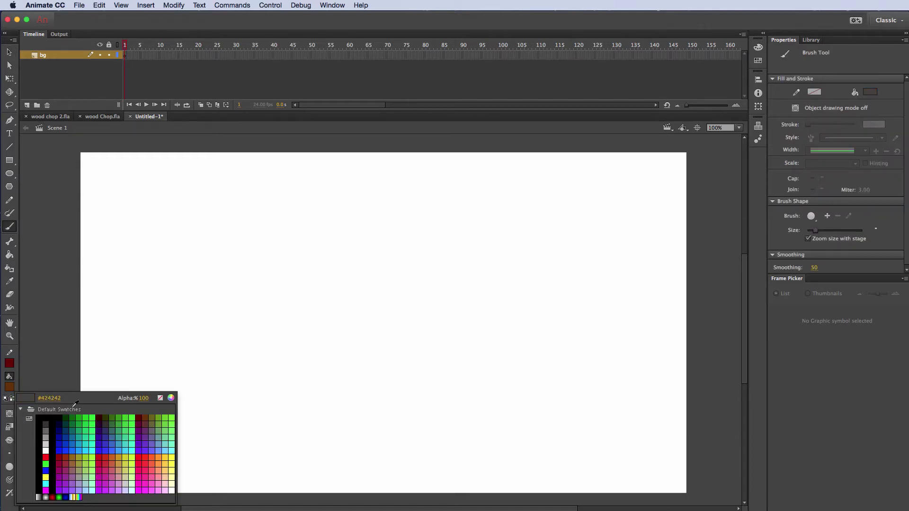
pyautogui.click(150, 415)
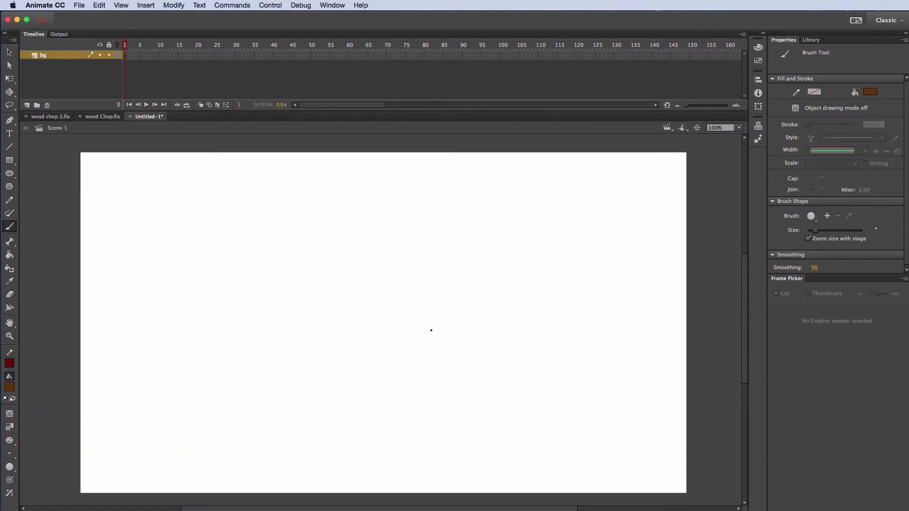
pyautogui.moveTo(431, 330)
pyautogui.mouseDown()
pyautogui.moveTo(387, 340)
pyautogui.moveTo(450, 336)
pyautogui.mouseUp()
pyautogui.press('cmd+z')
pyautogui.moveTo(362, 329); pyautogui.dragTo(402, 325)
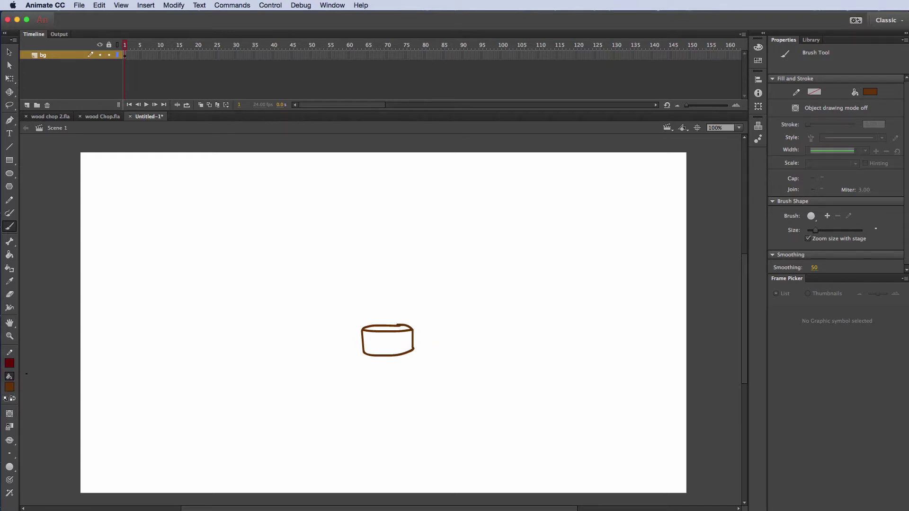
# Fill the stump's side with brown #8D4804 and its top surface with a lighter orange-brown
pyautogui.click(757, 47)
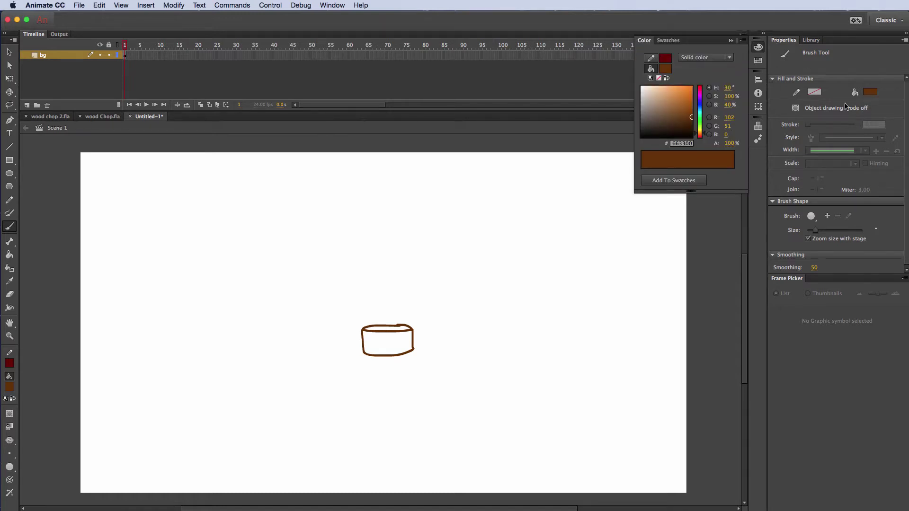
pyautogui.click(689, 110)
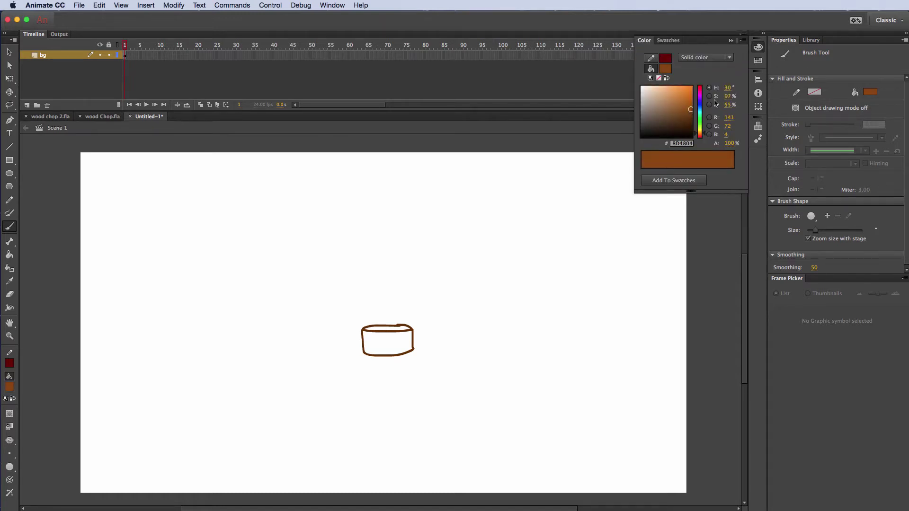
pyautogui.click(9, 254)
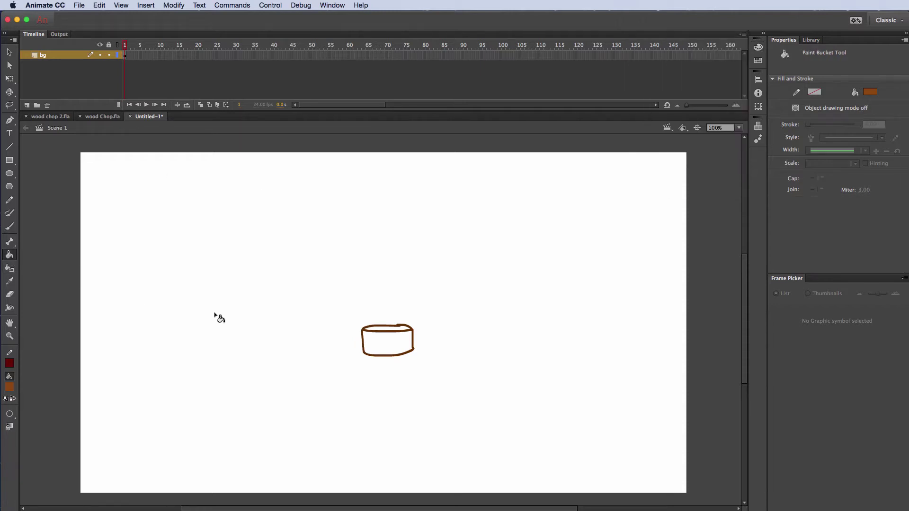
pyautogui.click(384, 347)
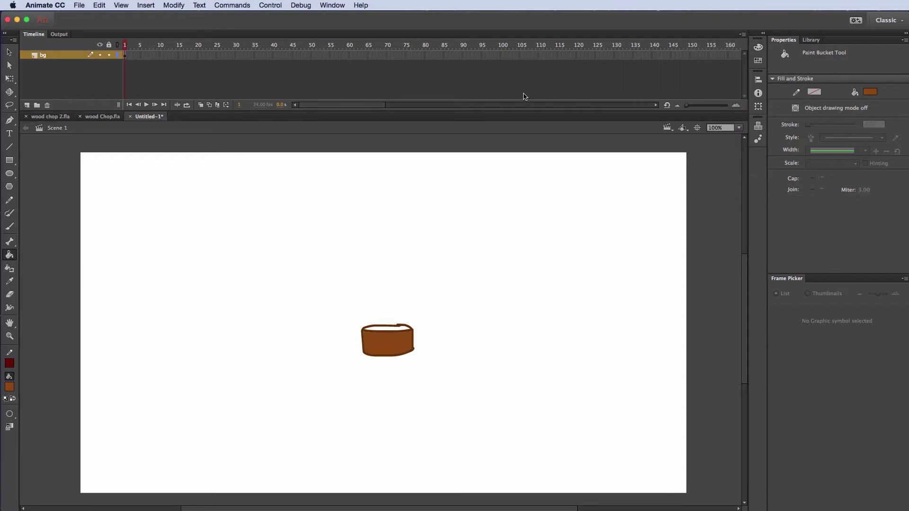
pyautogui.click(758, 47)
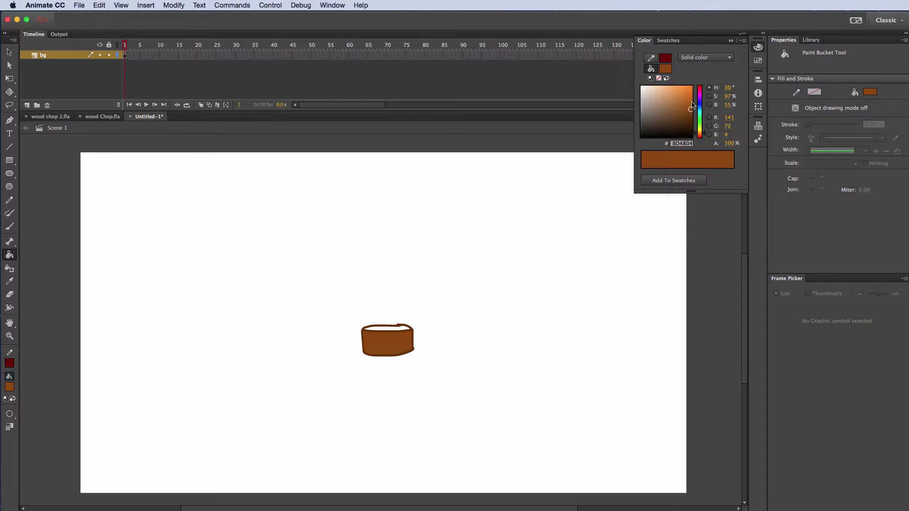
pyautogui.click(689, 103)
pyautogui.click(383, 329)
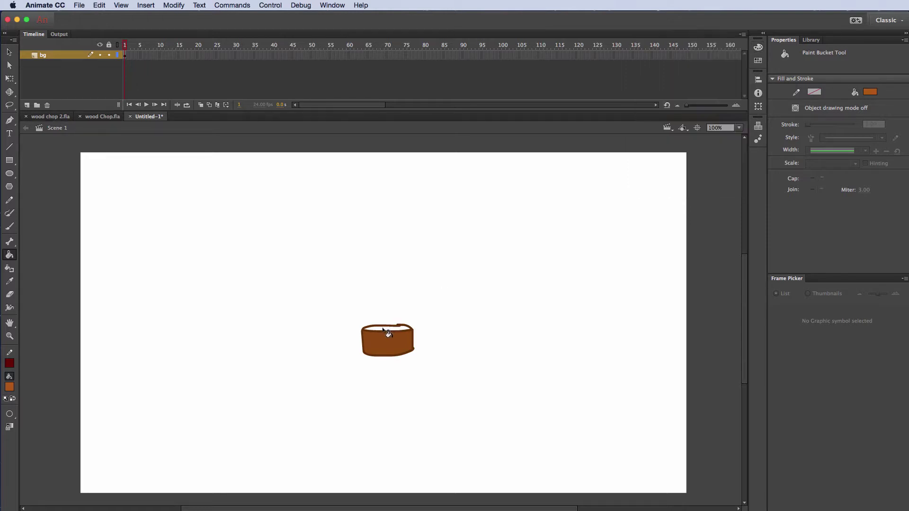
pyautogui.click(383, 330)
# Brush small green grass tufts at the base of the stump on both sides
pyautogui.click(10, 387)
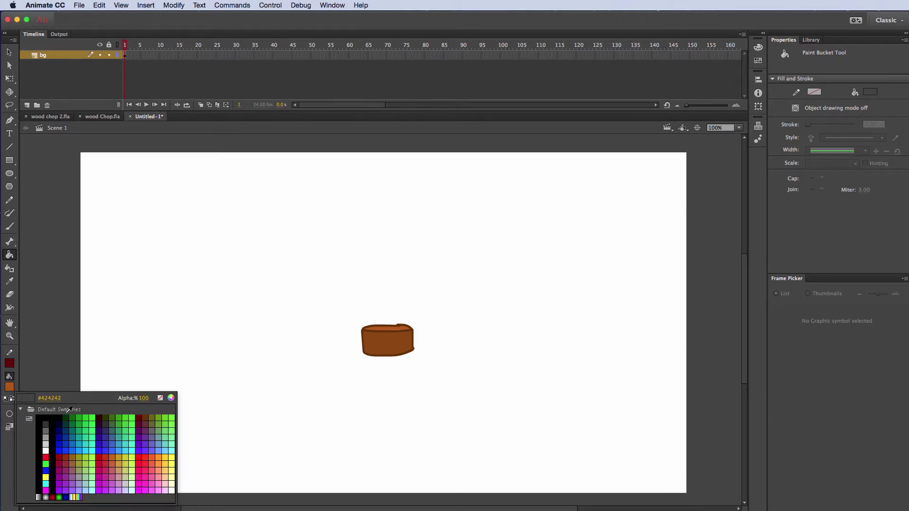
pyautogui.click(79, 416)
pyautogui.click(10, 228)
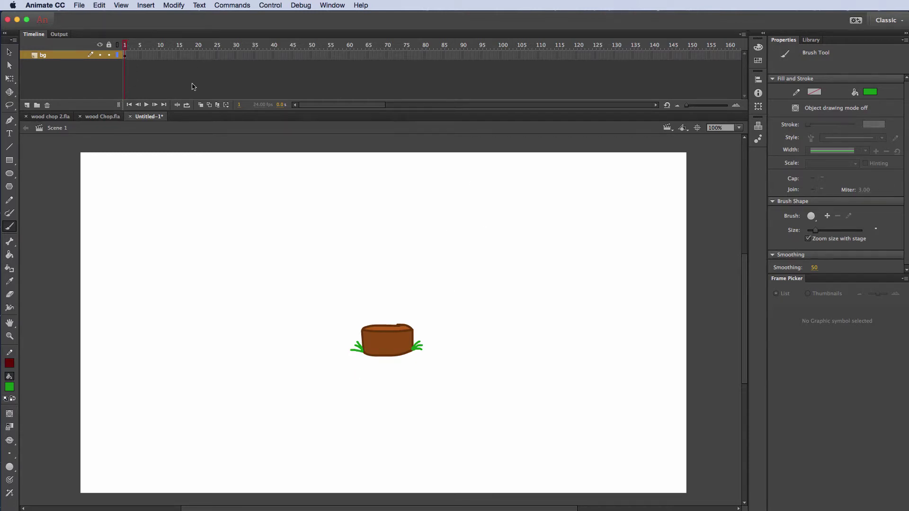
# Extend the bg layer to frame 60 with Insert Frame and lock the layer
pyautogui.click(344, 54)
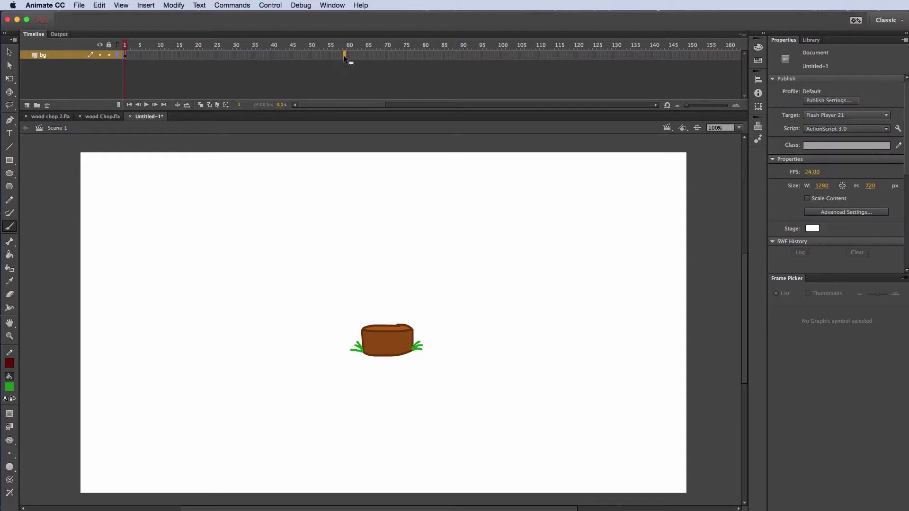
pyautogui.rightClick(349, 57)
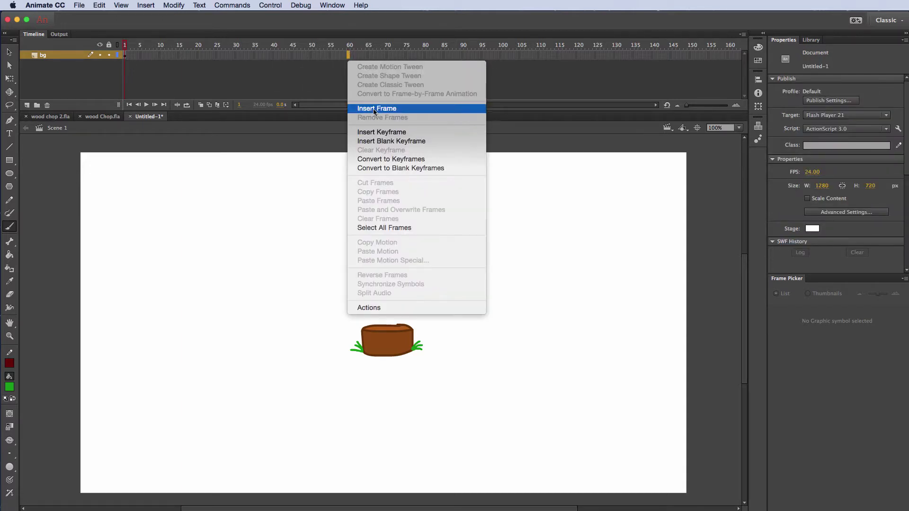
pyautogui.click(422, 110)
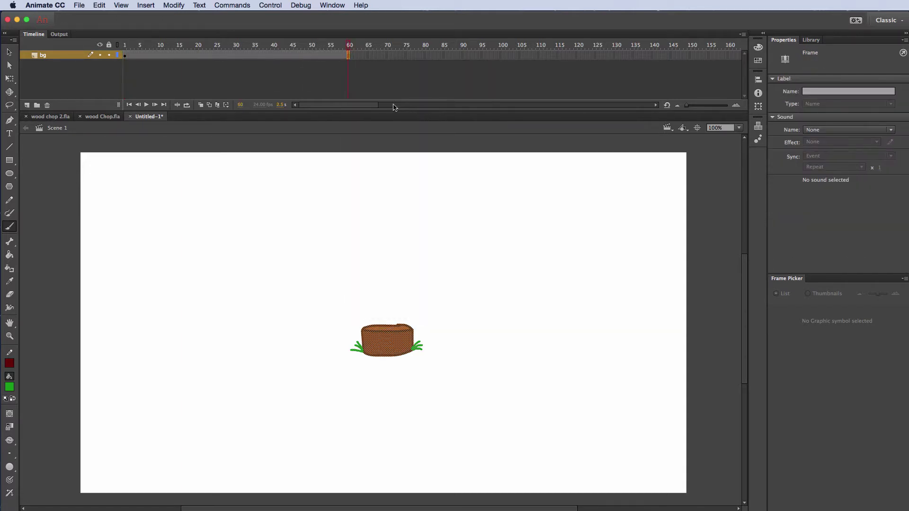
pyautogui.click(52, 72)
pyautogui.click(109, 56)
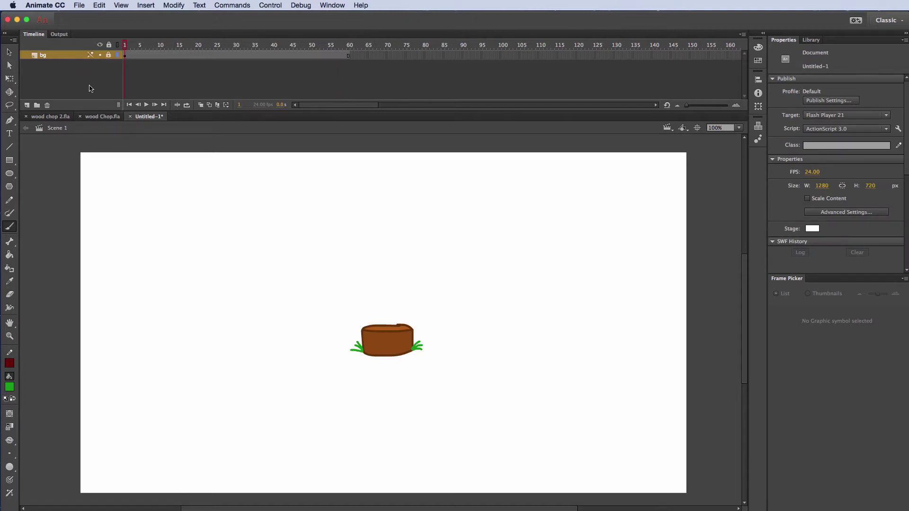
# Add a new layer above bg and name it log
pyautogui.click(27, 105)
pyautogui.doubleClick(51, 55)
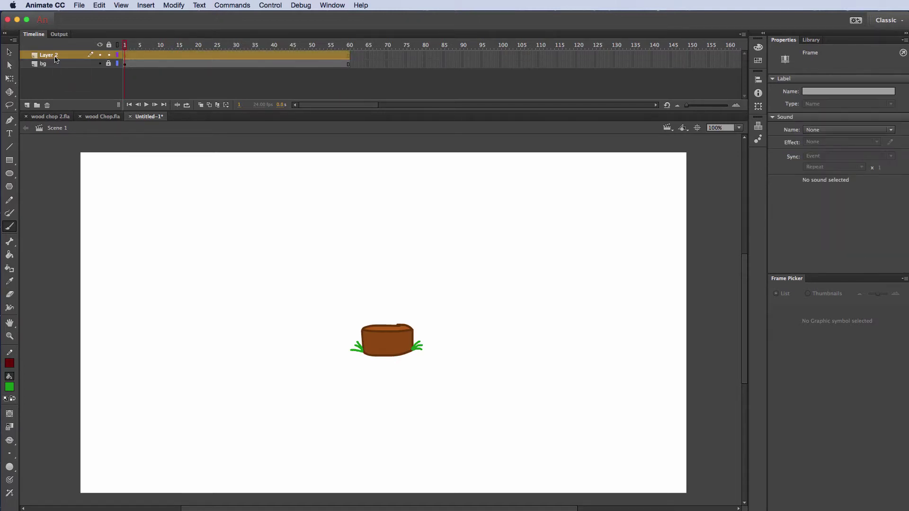
pyautogui.write('log')
pyautogui.press('Return')
# Draw the outline of an upright log standing on the stump with the Brush tool in dark brown #663300
pyautogui.click(10, 388)
pyautogui.press('Escape')
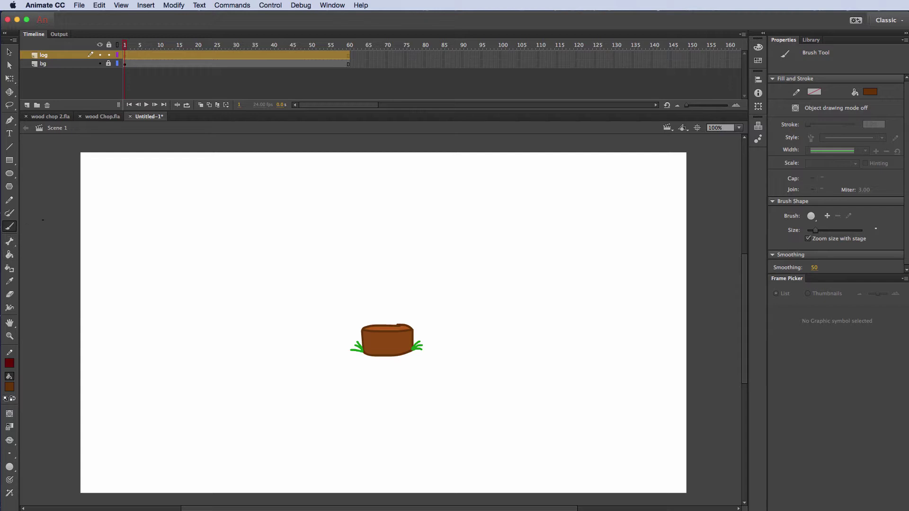
pyautogui.press('super+equal')
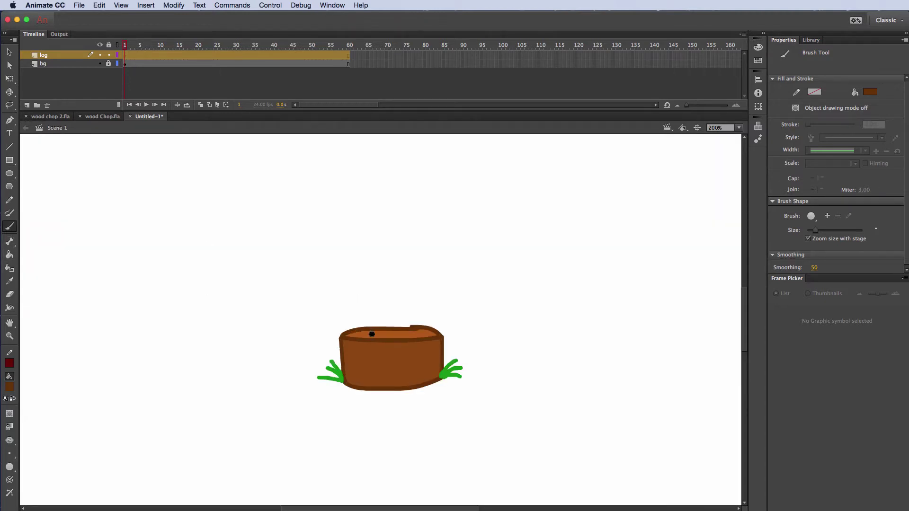
pyautogui.moveTo(372, 334)
pyautogui.mouseDown()
pyautogui.moveTo(366, 292)
pyautogui.moveTo(406, 280)
pyautogui.moveTo(376, 271)
pyautogui.moveTo(357, 277)
pyautogui.moveTo(410, 276)
pyautogui.moveTo(358, 280)
pyautogui.moveTo(360, 328)
pyautogui.moveTo(412, 333)
pyautogui.mouseUp()
pyautogui.press('super+z')
pyautogui.press('super+z')
pyautogui.moveTo(410, 275); pyautogui.dragTo(413, 326)
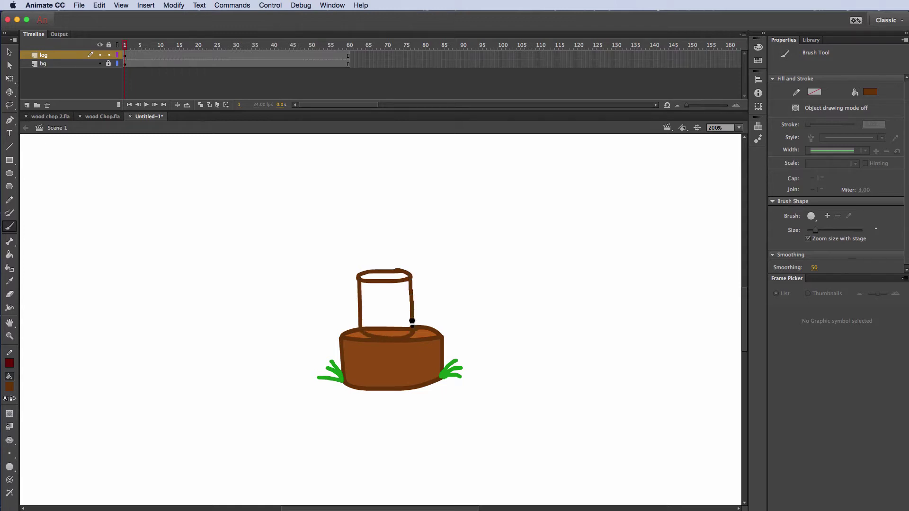
# Fill the log's side with brown #9A4F04 and its top surface with a lighter orange
pyautogui.click(758, 47)
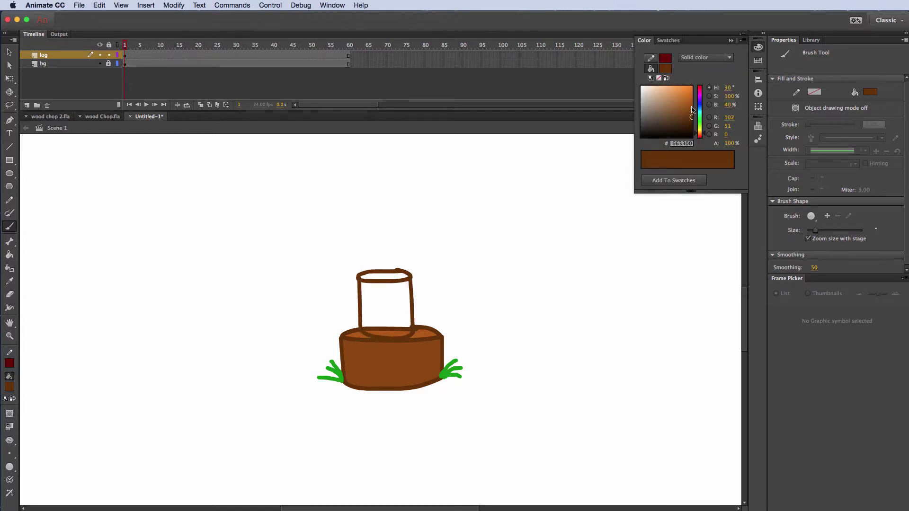
pyautogui.click(691, 107)
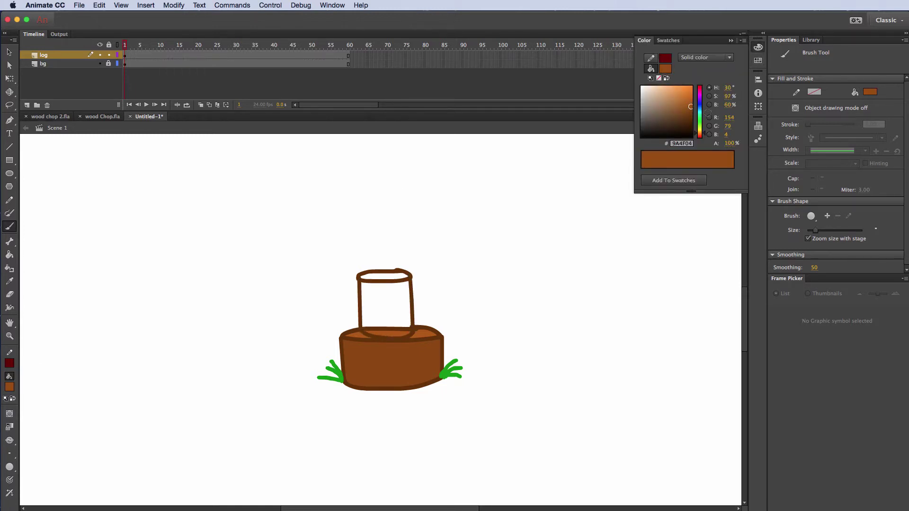
pyautogui.click(9, 255)
pyautogui.click(378, 307)
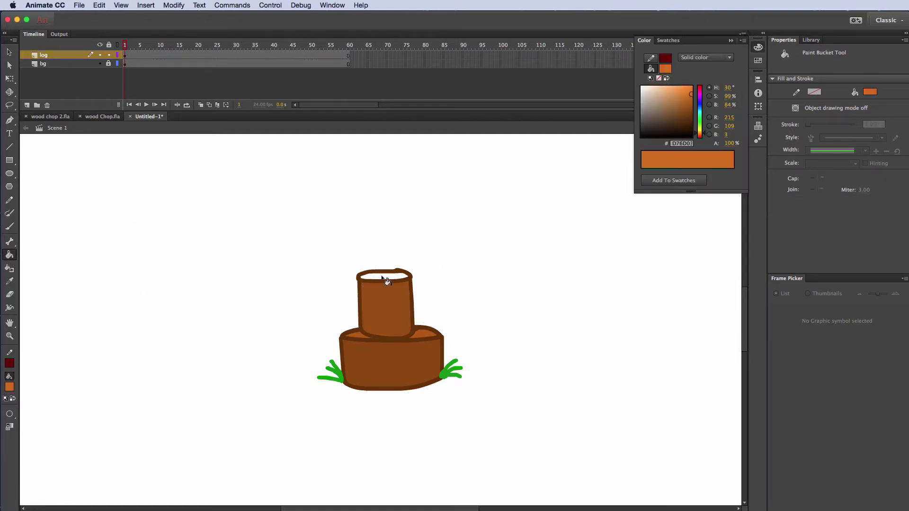
pyautogui.click(394, 274)
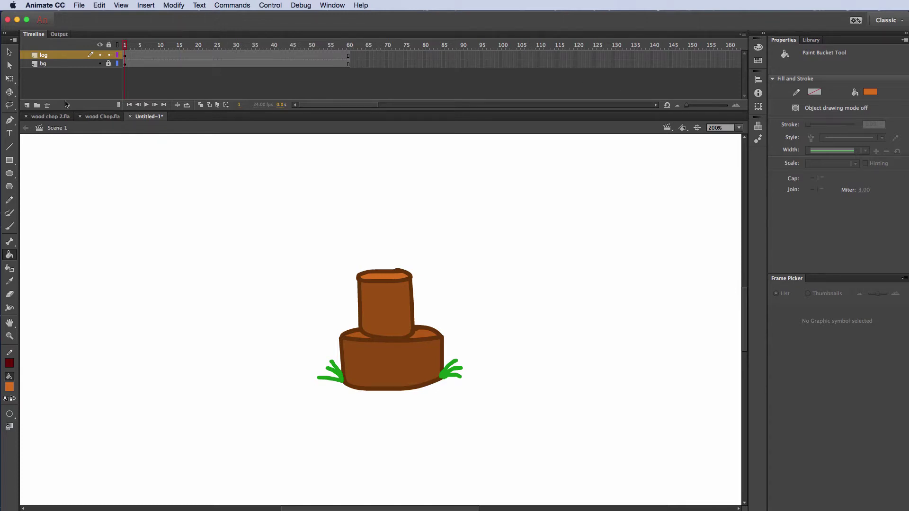
# Lock the log layer and add a new layer above it named person
pyautogui.click(109, 55)
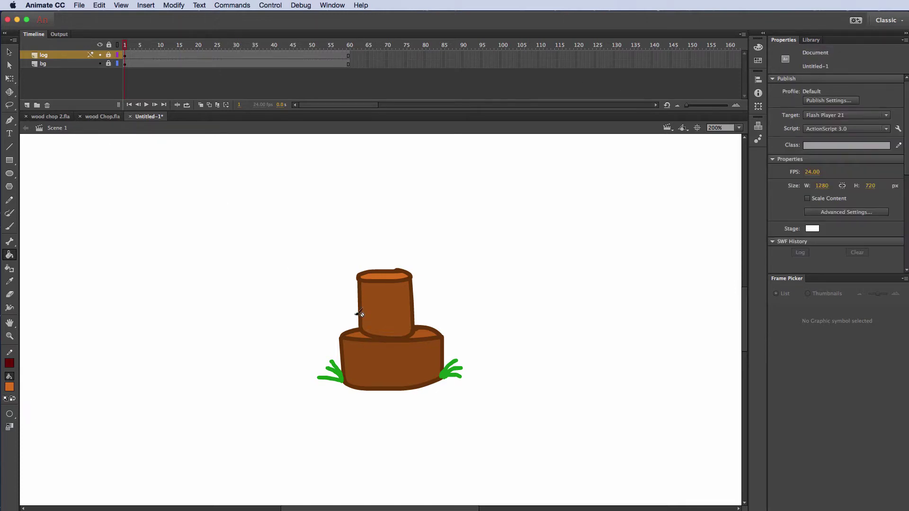
pyautogui.click(27, 105)
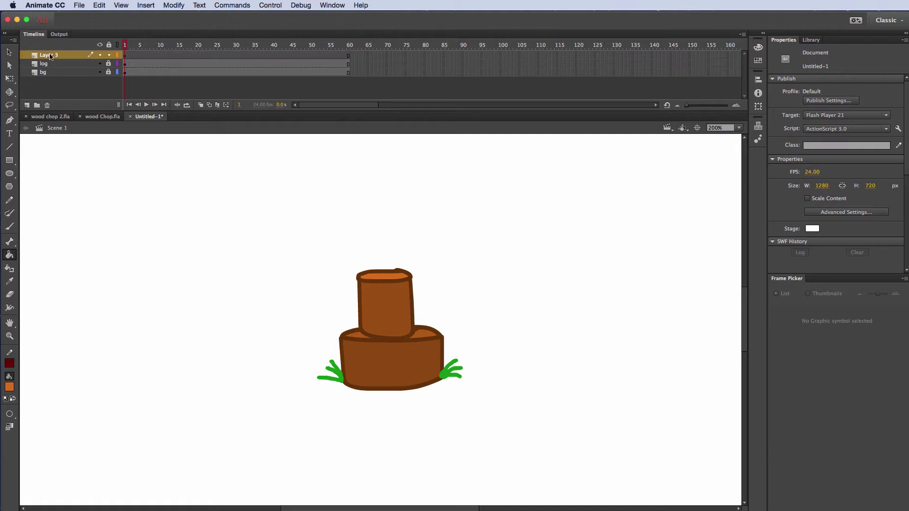
pyautogui.write('perso')
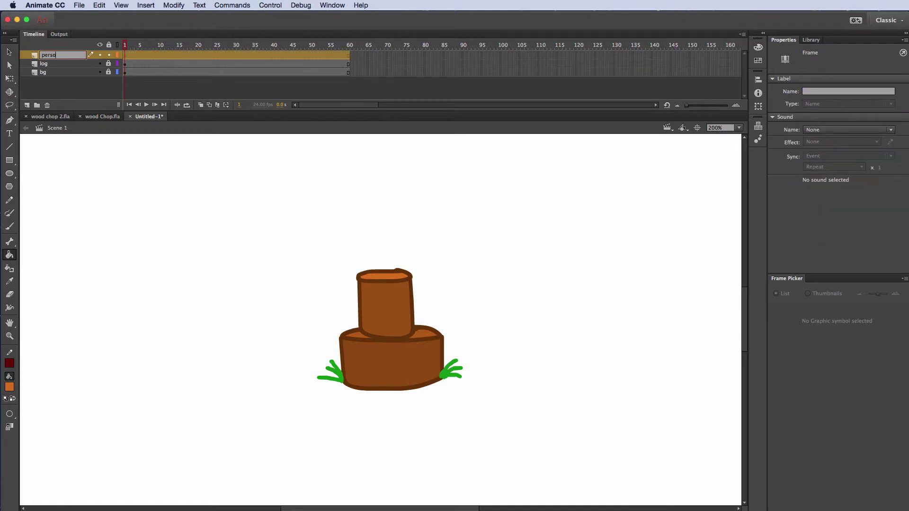
pyautogui.write('n')
pyautogui.press('Return')
# Draw the outline of the person's rectangular torso with the Brush tool in black, to the left of the stump
pyautogui.click(9, 387)
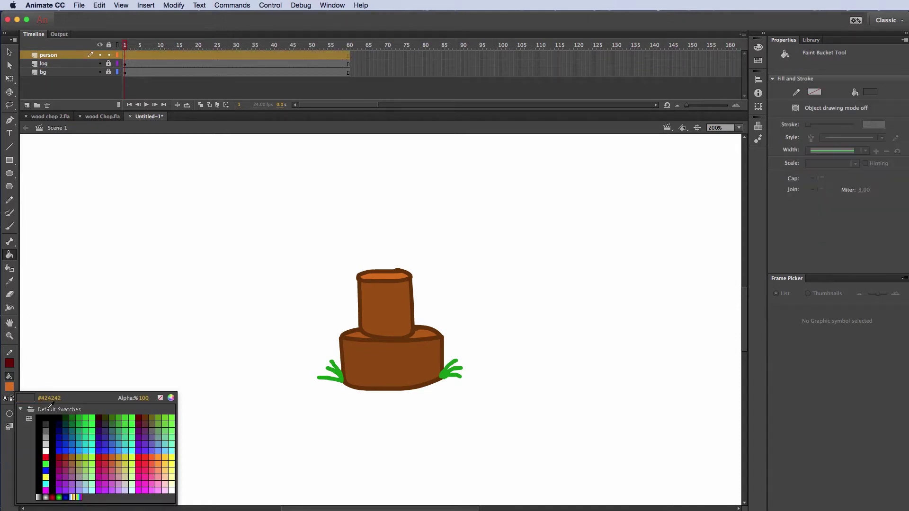
pyautogui.click(43, 417)
pyautogui.click(12, 225)
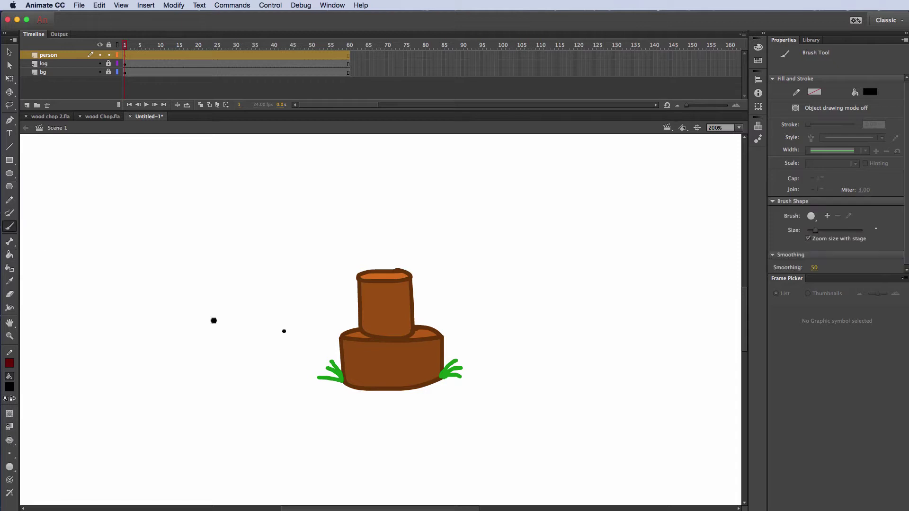
pyautogui.press('space')
pyautogui.moveTo(579, 348)
pyautogui.mouseDown()
pyautogui.moveTo(581, 370)
pyautogui.moveTo(611, 374)
pyautogui.moveTo(603, 366)
pyautogui.mouseUp()
pyautogui.moveTo(260, 274)
pyautogui.mouseDown()
pyautogui.moveTo(259, 341)
pyautogui.moveTo(311, 345)
pyautogui.moveTo(259, 344)
pyautogui.moveTo(279, 445)
pyautogui.mouseUp()
pyautogui.press('super+z')
# Draw two legs with small feet below the torso
pyautogui.moveTo(268, 348); pyautogui.dragTo(273, 426)
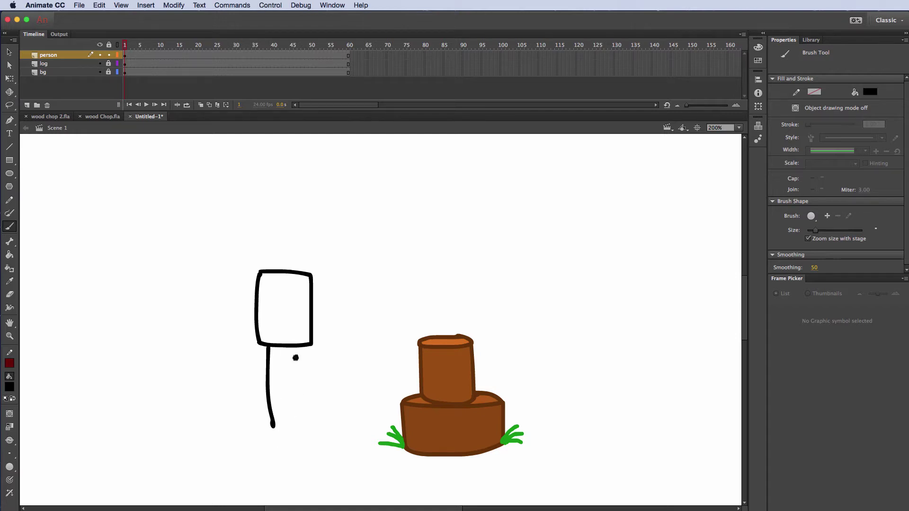
pyautogui.moveTo(297, 349)
pyautogui.mouseDown()
pyautogui.moveTo(302, 433)
pyautogui.moveTo(314, 439)
pyautogui.mouseUp()
pyautogui.moveTo(272, 426); pyautogui.dragTo(270, 442)
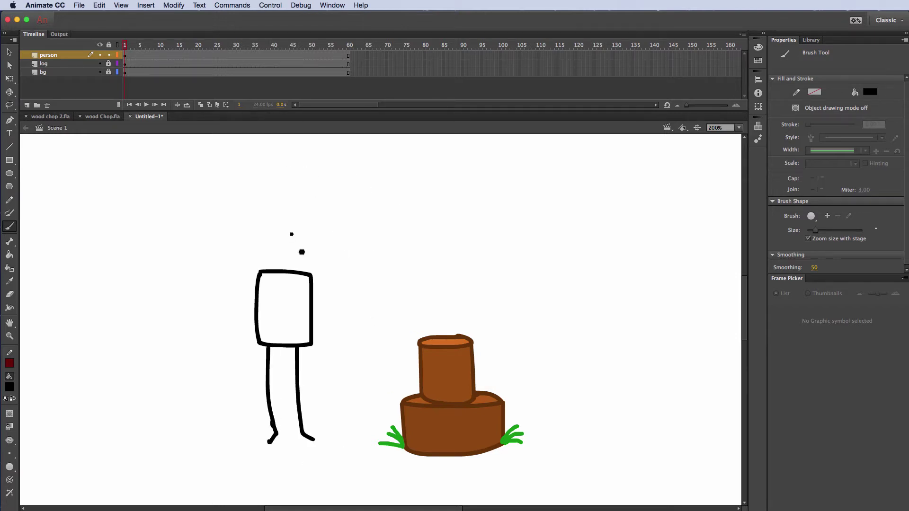
# Draw a round head on top of the torso with two dot eyes facing the log
pyautogui.moveTo(262, 269)
pyautogui.mouseDown()
pyautogui.moveTo(316, 228)
pyautogui.moveTo(313, 271)
pyautogui.moveTo(255, 263)
pyautogui.moveTo(261, 272)
pyautogui.moveTo(308, 271)
pyautogui.moveTo(293, 247)
pyautogui.mouseUp()
pyautogui.press('super+z')
pyautogui.press('e')
pyautogui.press('b')
pyautogui.moveTo(312, 242); pyautogui.dragTo(312, 248)
# Unlock the log and bg layers, then move the person, log and stump together slightly down and right on the stage
pyautogui.press('super+minus')
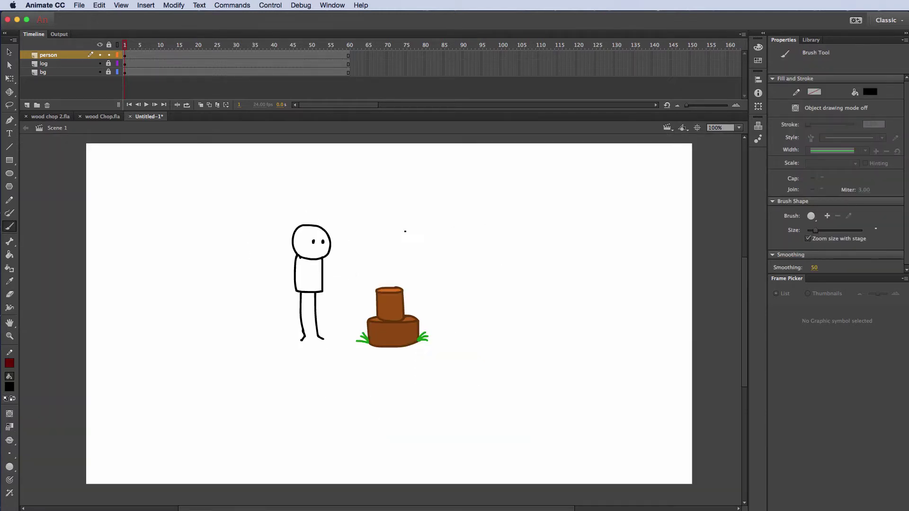
pyautogui.click(109, 65)
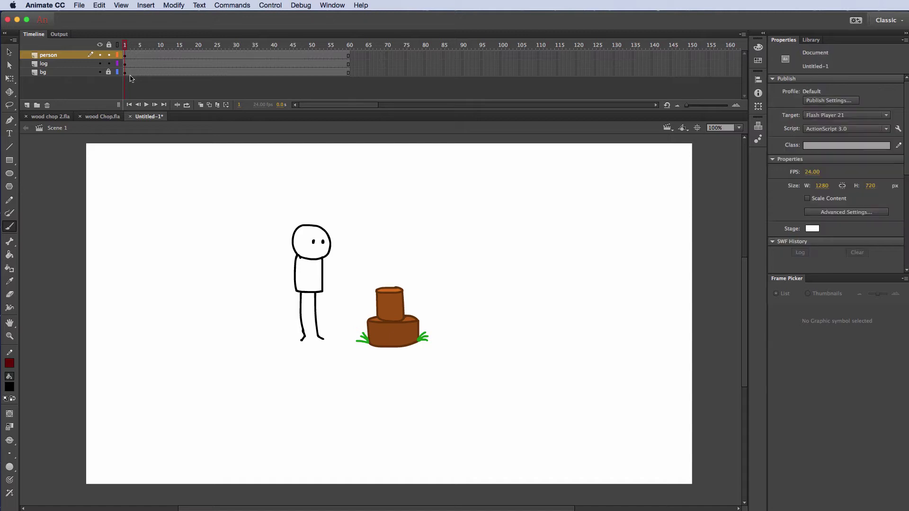
pyautogui.click(10, 78)
pyautogui.moveTo(219, 178); pyautogui.dragTo(484, 392)
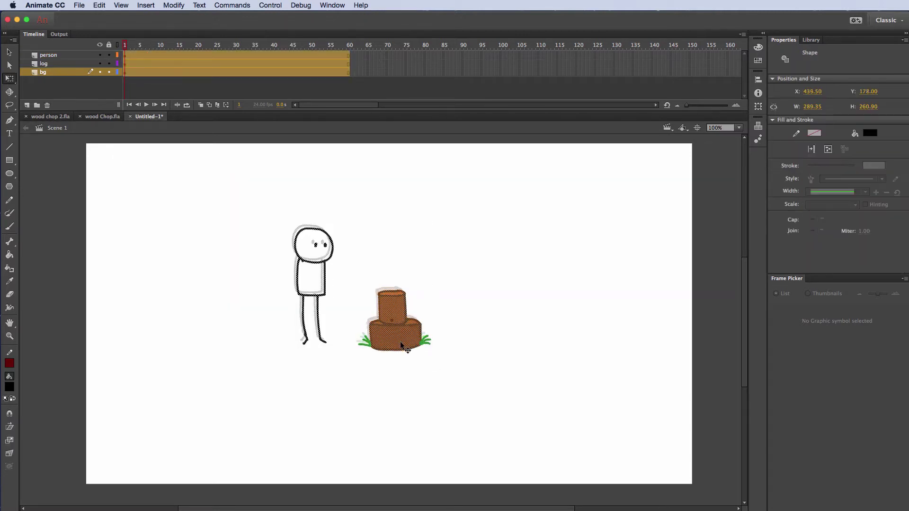
pyautogui.moveTo(407, 335); pyautogui.dragTo(426, 368)
pyautogui.click(425, 312)
# Select the whole person and scale the figure up slightly with Free Transform
pyautogui.moveTo(257, 226); pyautogui.dragTo(367, 393)
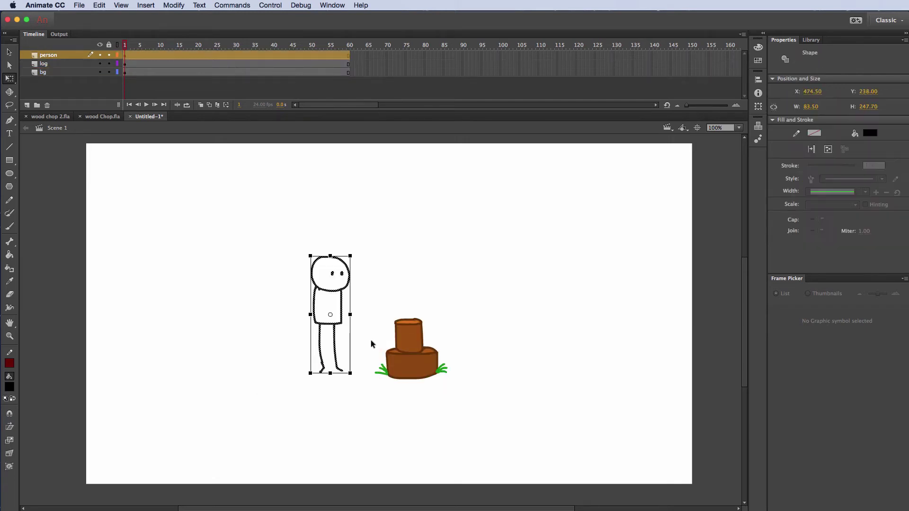
pyautogui.moveTo(350, 256); pyautogui.dragTo(356, 251)
pyautogui.click(358, 249)
# Draw both arms reaching toward the log with two oval hands, cleaning up and redrawing the rear hand
pyautogui.press('super+equal')
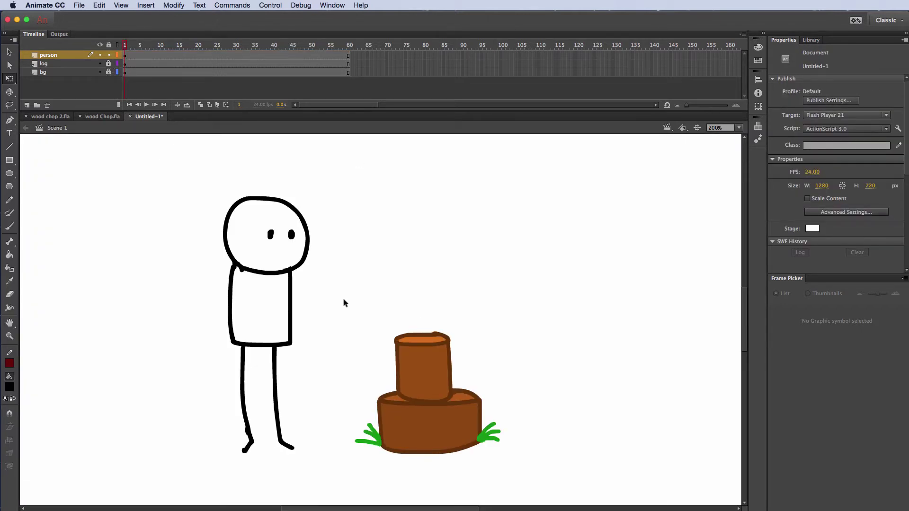
pyautogui.click(9, 226)
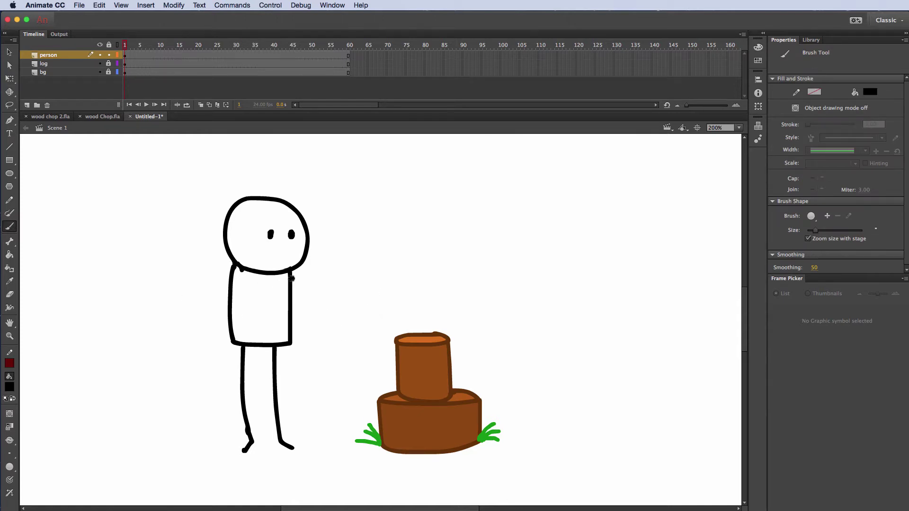
pyautogui.moveTo(292, 278); pyautogui.dragTo(337, 302)
pyautogui.press('super+z')
pyautogui.moveTo(246, 284)
pyautogui.mouseDown()
pyautogui.moveTo(351, 313)
pyautogui.moveTo(334, 305)
pyautogui.mouseUp()
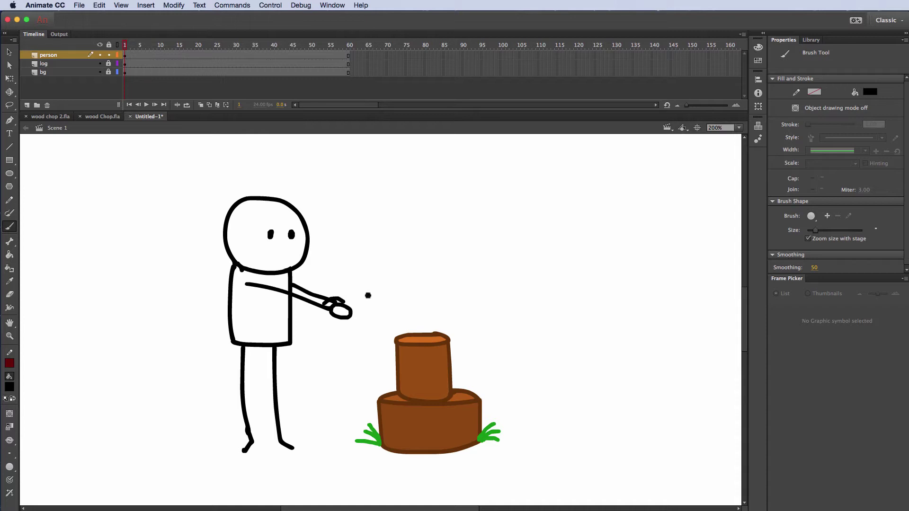
pyautogui.press('e')
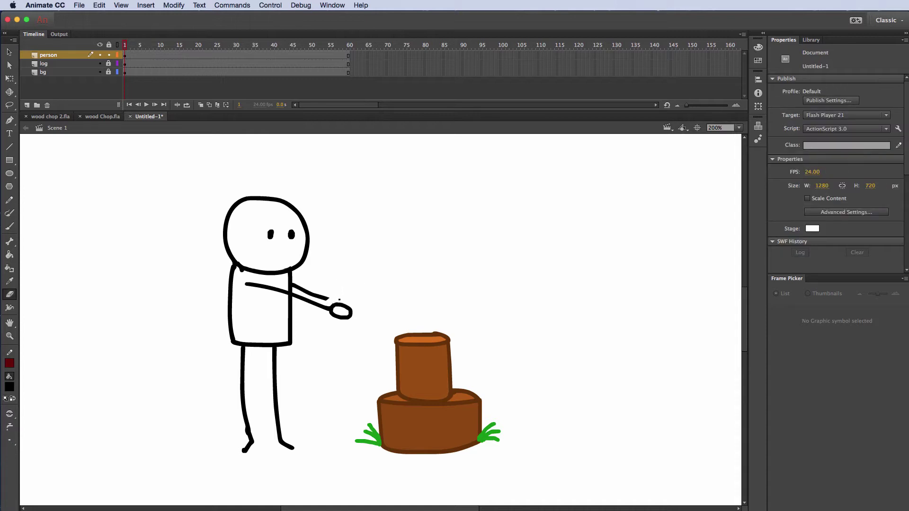
pyautogui.press('b')
pyautogui.moveTo(323, 303); pyautogui.dragTo(342, 304)
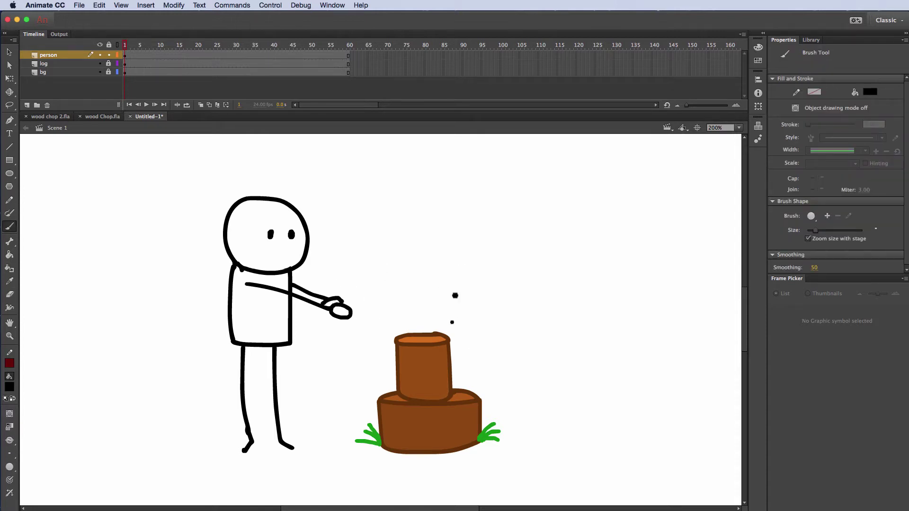
# Draw an axe held in the hands, with a long handle and a curved blade resting over the log's top
pyautogui.press('l')
pyautogui.moveTo(264, 159)
pyautogui.mouseDown()
pyautogui.moveTo(278, 304)
pyautogui.moveTo(254, 297)
pyautogui.moveTo(428, 311)
pyautogui.mouseUp()
pyautogui.press('b')
pyautogui.moveTo(311, 307)
pyautogui.mouseDown()
pyautogui.moveTo(423, 311)
pyautogui.moveTo(399, 322)
pyautogui.moveTo(442, 346)
pyautogui.moveTo(434, 317)
pyautogui.moveTo(388, 340)
pyautogui.moveTo(447, 349)
pyautogui.mouseUp()
pyautogui.press('super+z')
pyautogui.moveTo(436, 320); pyautogui.dragTo(448, 349)
# Lock the person layer and unlock the log layer
pyautogui.press('super+minus')
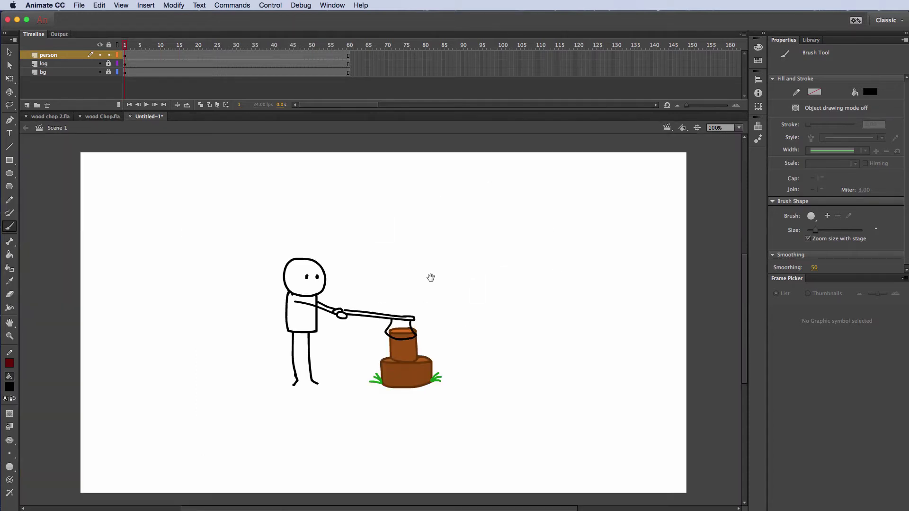
pyautogui.moveTo(430, 278); pyautogui.dragTo(485, 275)
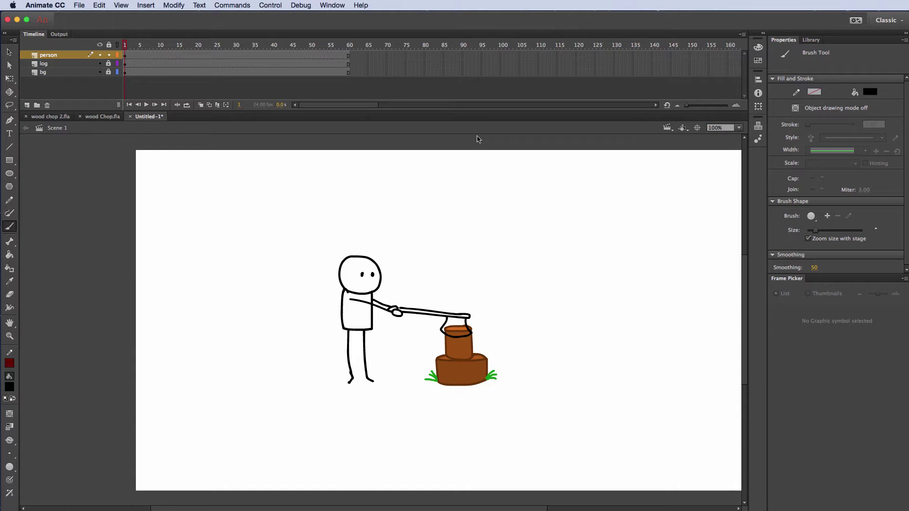
pyautogui.click(108, 55)
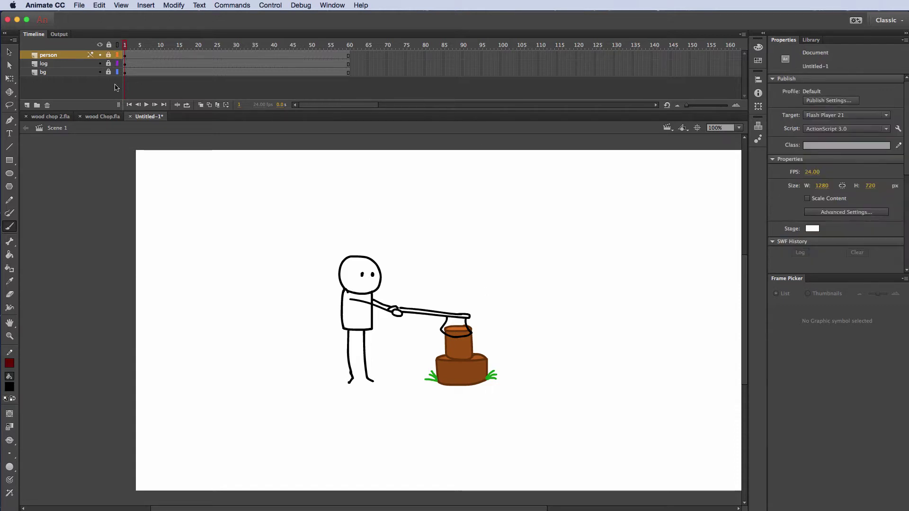
pyautogui.click(108, 64)
# Shorten the log from its top with Free Transform and nudge it up slightly so it meets the axe blade
pyautogui.click(75, 64)
pyautogui.press('v')
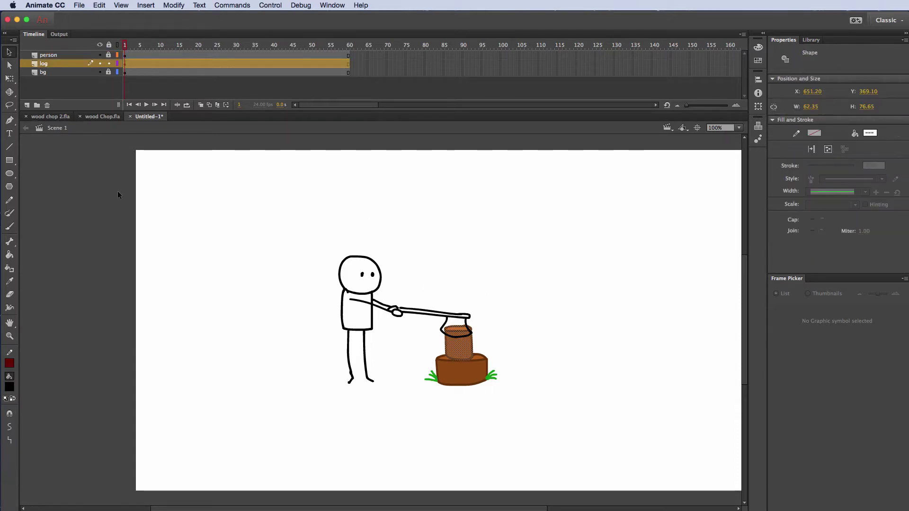
pyautogui.click(6, 79)
pyautogui.press('super+equal')
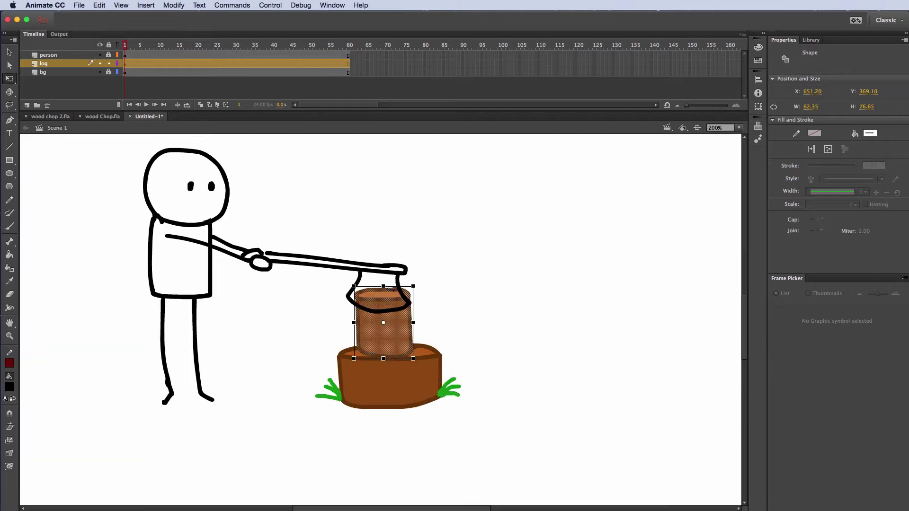
pyautogui.moveTo(383, 286); pyautogui.dragTo(383, 303)
pyautogui.moveTo(399, 335); pyautogui.dragTo(400, 332)
pyautogui.click(303, 223)
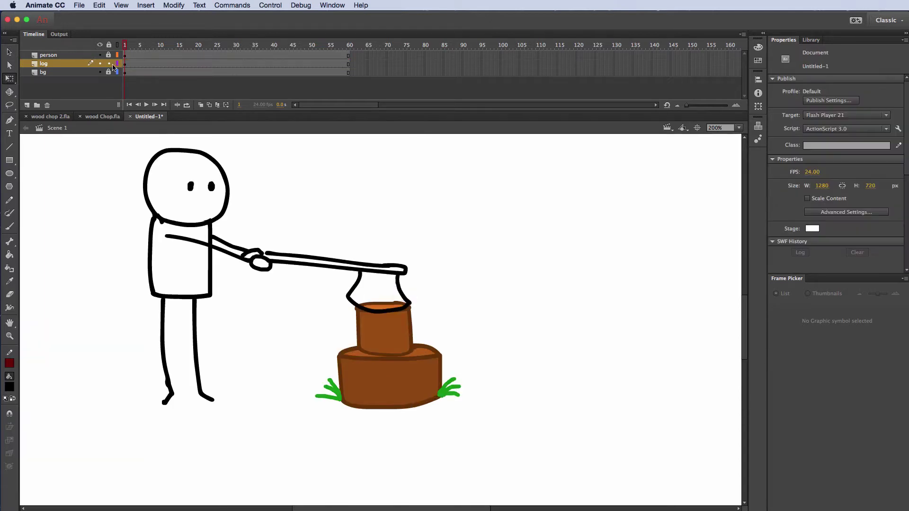
# Unlock the person layer and rotate the person's head, torso and arms forward so the body leans toward the log
pyautogui.click(109, 55)
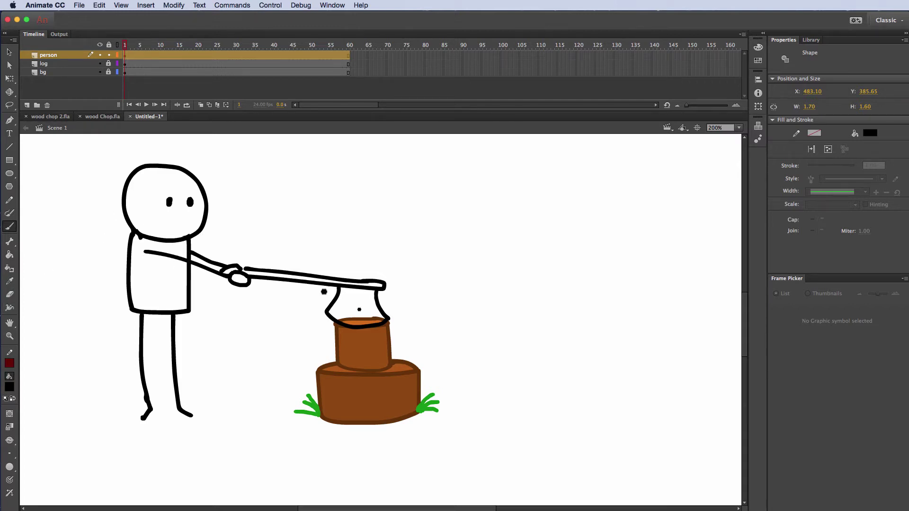
pyautogui.press('l')
pyautogui.moveTo(246, 192)
pyautogui.mouseDown()
pyautogui.moveTo(223, 183)
pyautogui.moveTo(75, 183)
pyautogui.moveTo(126, 313)
pyautogui.mouseUp()
pyautogui.moveTo(136, 314)
pyautogui.mouseDown()
pyautogui.moveTo(196, 320)
pyautogui.moveTo(216, 293)
pyautogui.moveTo(254, 286)
pyautogui.moveTo(246, 270)
pyautogui.mouseUp()
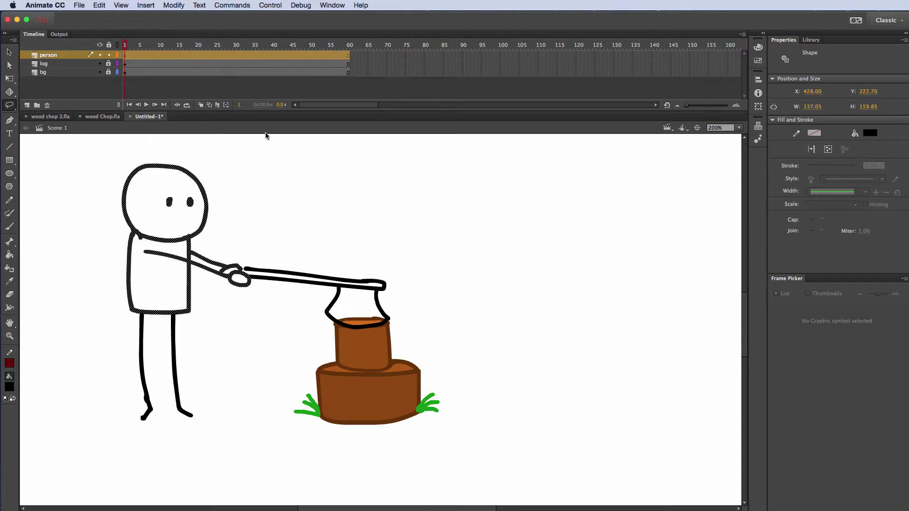
pyautogui.press('q')
pyautogui.moveTo(259, 320); pyautogui.dragTo(239, 347)
pyautogui.moveTo(204, 273)
pyautogui.mouseDown()
pyautogui.moveTo(195, 282)
pyautogui.moveTo(262, 283)
pyautogui.mouseUp()
pyautogui.click(272, 332)
# Select the forearms and hands with the Lasso and rotate and move them back onto the axe handle
pyautogui.press('l')
pyautogui.moveTo(217, 251)
pyautogui.mouseDown()
pyautogui.moveTo(202, 255)
pyautogui.moveTo(242, 276)
pyautogui.moveTo(222, 252)
pyautogui.moveTo(229, 239)
pyautogui.mouseUp()
pyautogui.press('q')
pyautogui.moveTo(235, 283); pyautogui.dragTo(236, 272)
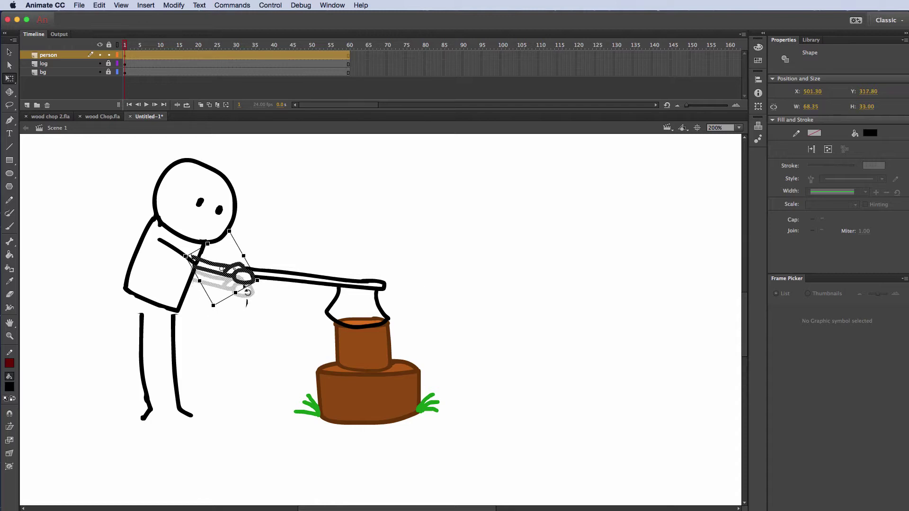
pyautogui.click(183, 319)
# Remove the old legs above the feet and redraw both legs from the tilted torso down to the feet
pyautogui.press('e')
pyautogui.click(173, 316)
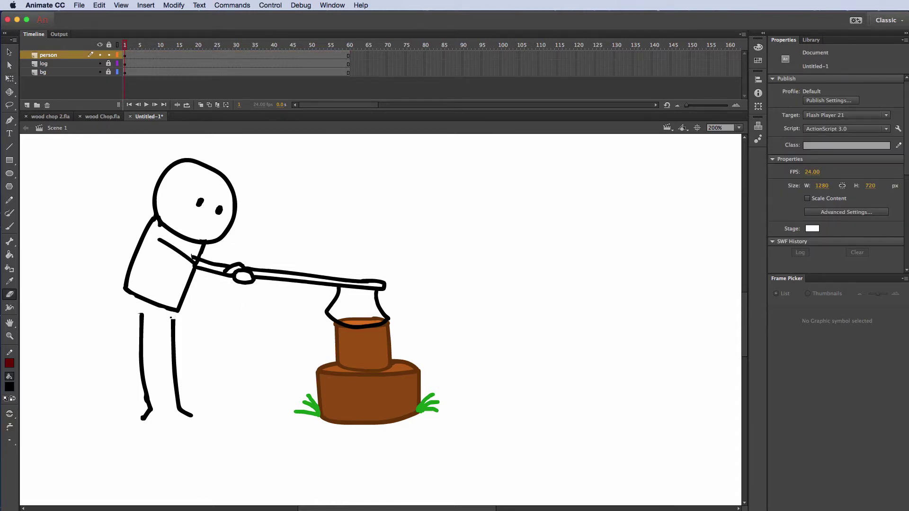
pyautogui.press('l')
pyautogui.moveTo(186, 325)
pyautogui.mouseDown()
pyautogui.moveTo(137, 407)
pyautogui.moveTo(190, 329)
pyautogui.mouseUp()
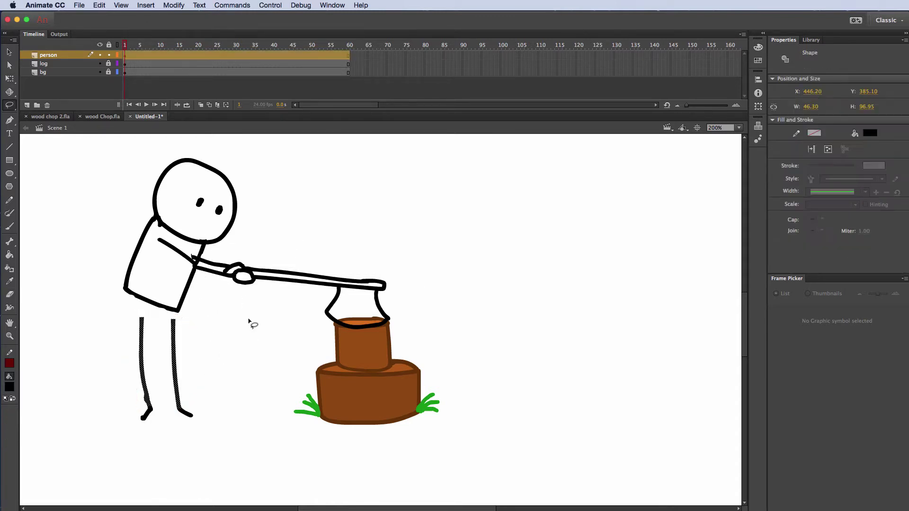
pyautogui.press('Delete')
pyautogui.press('b')
pyautogui.moveTo(134, 295); pyautogui.dragTo(152, 407)
pyautogui.moveTo(165, 311); pyautogui.dragTo(180, 410)
# Erase the upper part of the front arm and redraw it as a smooth line inside the torso
pyautogui.press('e')
pyautogui.moveTo(165, 241)
pyautogui.mouseDown()
pyautogui.moveTo(191, 262)
pyautogui.moveTo(183, 248)
pyautogui.moveTo(251, 219)
pyautogui.moveTo(196, 226)
pyautogui.moveTo(199, 261)
pyautogui.mouseUp()
pyautogui.press('b')
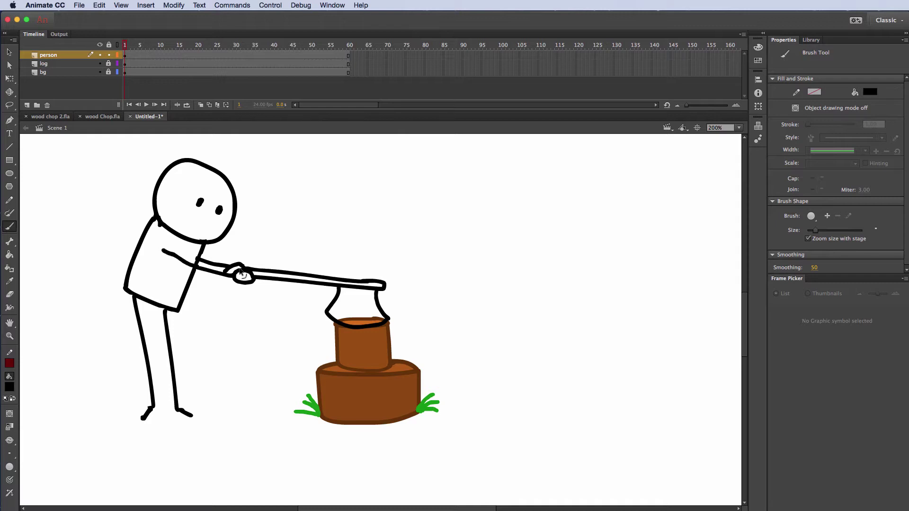
pyautogui.press('e')
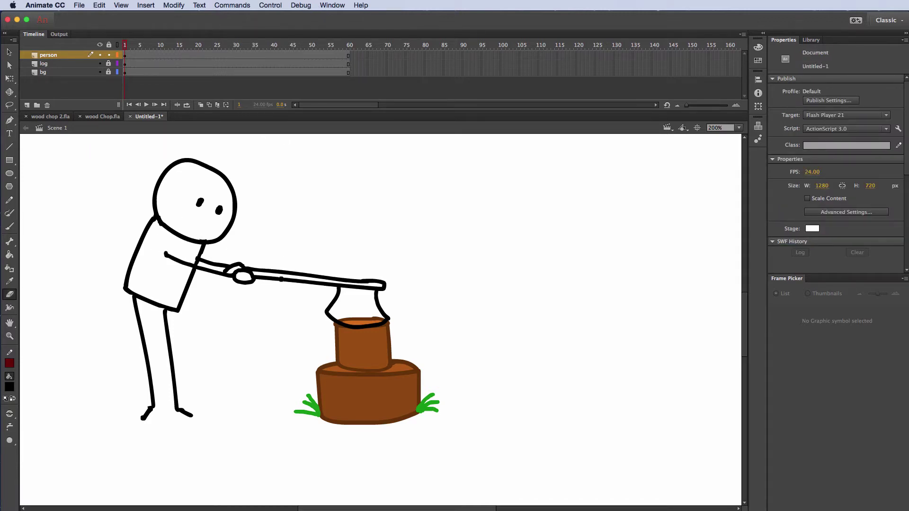
# Insert a keyframe at frame 2 of the person layer
pyautogui.moveTo(459, 239)
pyautogui.mouseDown()
pyautogui.moveTo(459, 262)
pyautogui.moveTo(561, 301)
pyautogui.mouseUp()
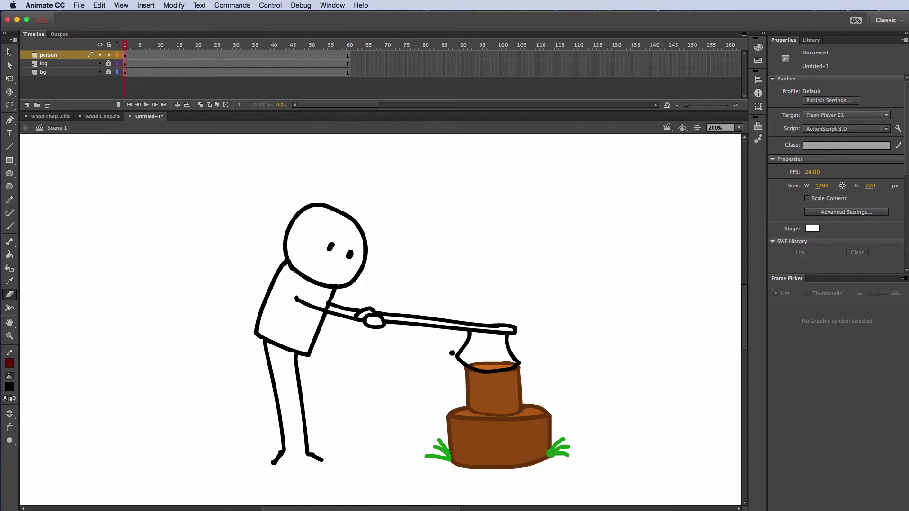
pyautogui.click(128, 56)
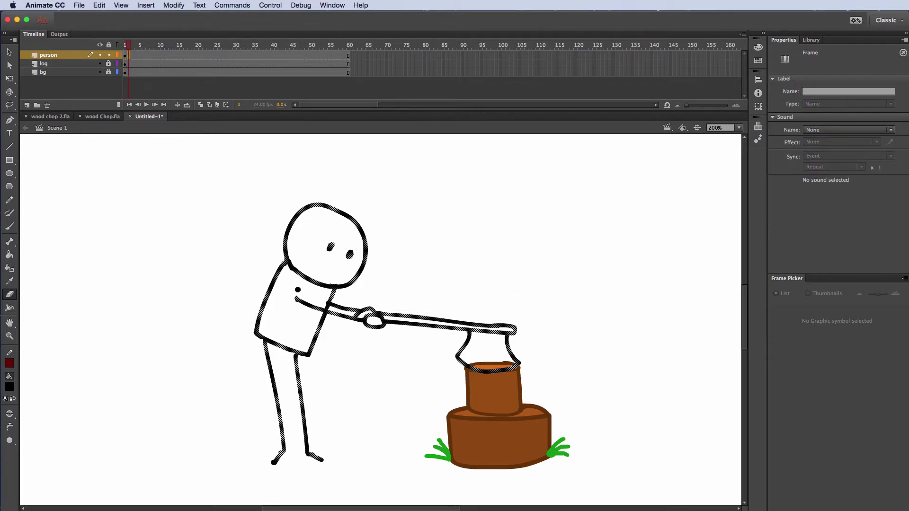
pyautogui.press('super+1')
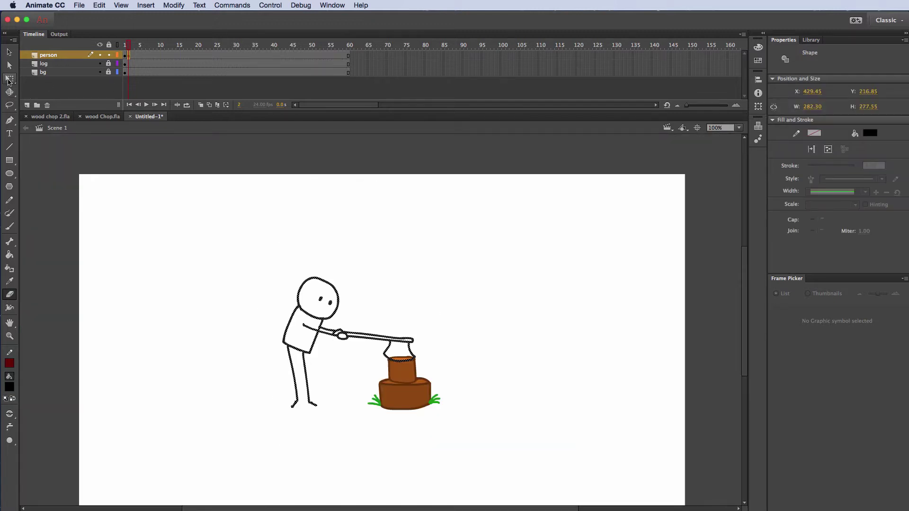
# Select the upper body with the axe, rotate it backward about the waist to raise the axe, and shift it right
pyautogui.click(10, 104)
pyautogui.moveTo(376, 259)
pyautogui.mouseDown()
pyautogui.moveTo(290, 268)
pyautogui.moveTo(270, 342)
pyautogui.moveTo(308, 358)
pyautogui.moveTo(436, 365)
pyautogui.moveTo(432, 271)
pyautogui.mouseUp()
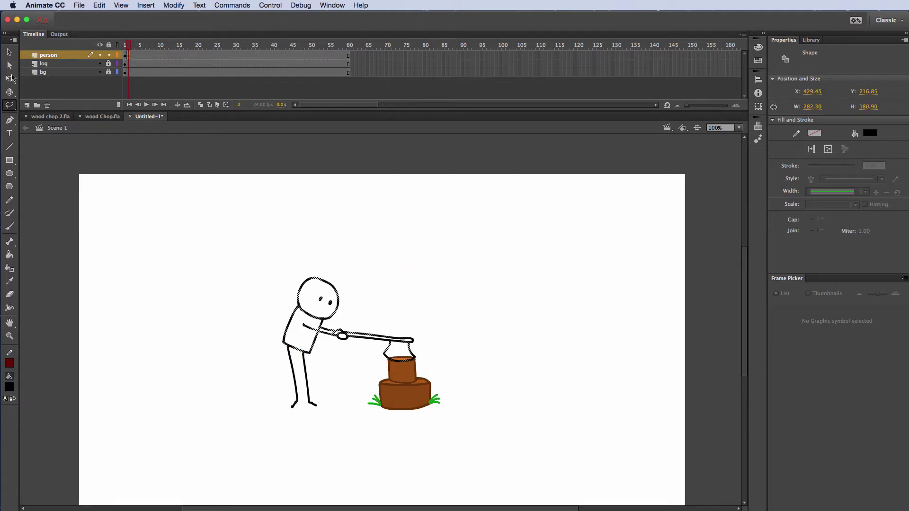
pyautogui.click(10, 78)
pyautogui.moveTo(344, 321); pyautogui.dragTo(297, 349)
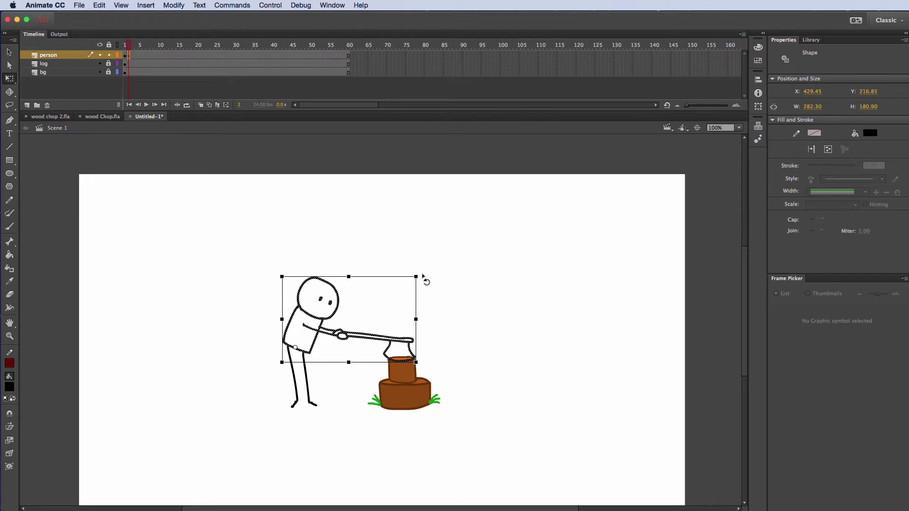
pyautogui.moveTo(423, 277); pyautogui.dragTo(286, 224)
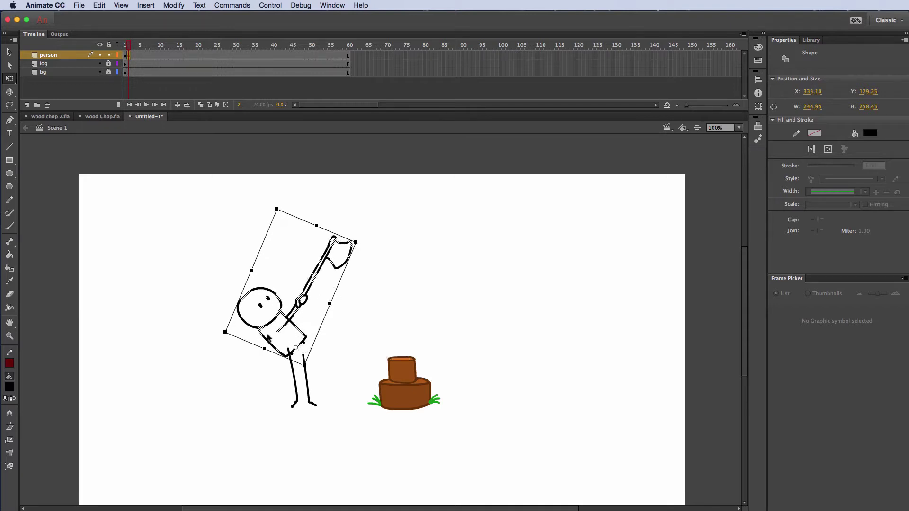
pyautogui.moveTo(270, 329)
pyautogui.mouseDown()
pyautogui.moveTo(296, 327)
pyautogui.moveTo(277, 351)
pyautogui.moveTo(291, 399)
pyautogui.moveTo(318, 408)
pyautogui.moveTo(310, 354)
pyautogui.mouseUp()
pyautogui.click(321, 362)
# Delete the legs on frame 2, keeping only the feet
pyautogui.press('l')
pyautogui.press('Delete')
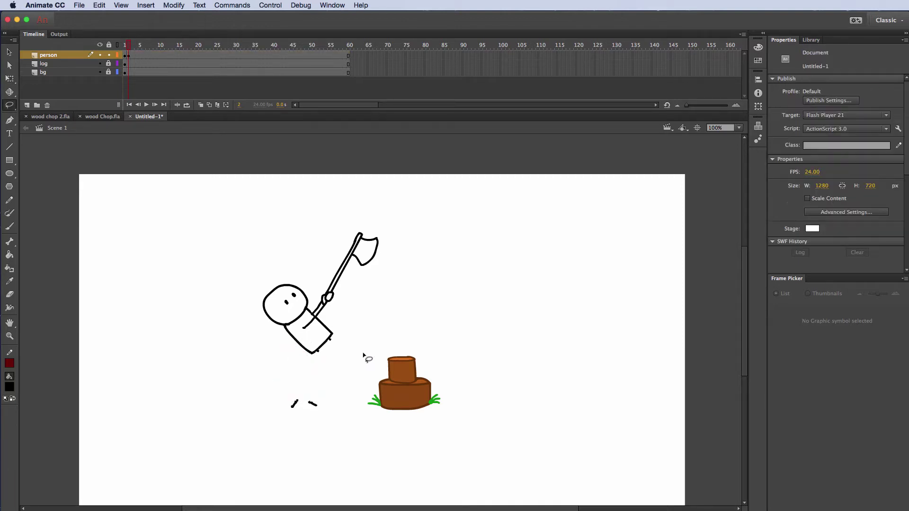
# Move the upper body and axe slightly left and turn on onion skinning
pyautogui.moveTo(388, 237)
pyautogui.mouseDown()
pyautogui.moveTo(349, 205)
pyautogui.moveTo(327, 365)
pyautogui.moveTo(390, 195)
pyautogui.mouseUp()
pyautogui.moveTo(312, 324); pyautogui.dragTo(303, 326)
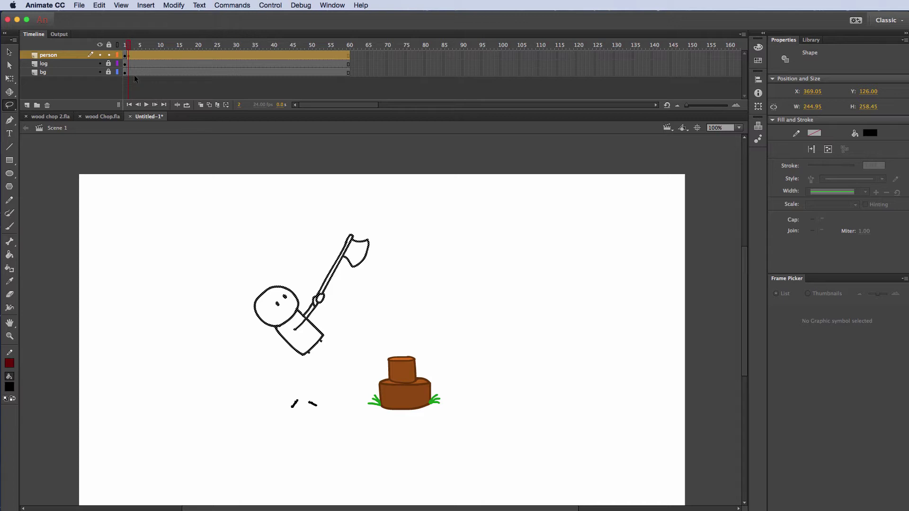
pyautogui.click(202, 105)
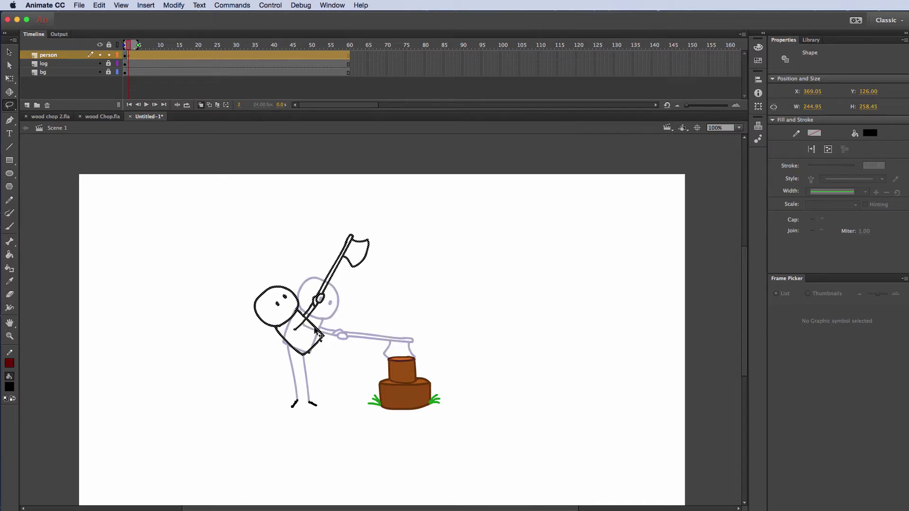
# Redraw the two legs on frame 2 from the tilted torso to the feet, covering the leftover leg stubs
pyautogui.press('super+=')
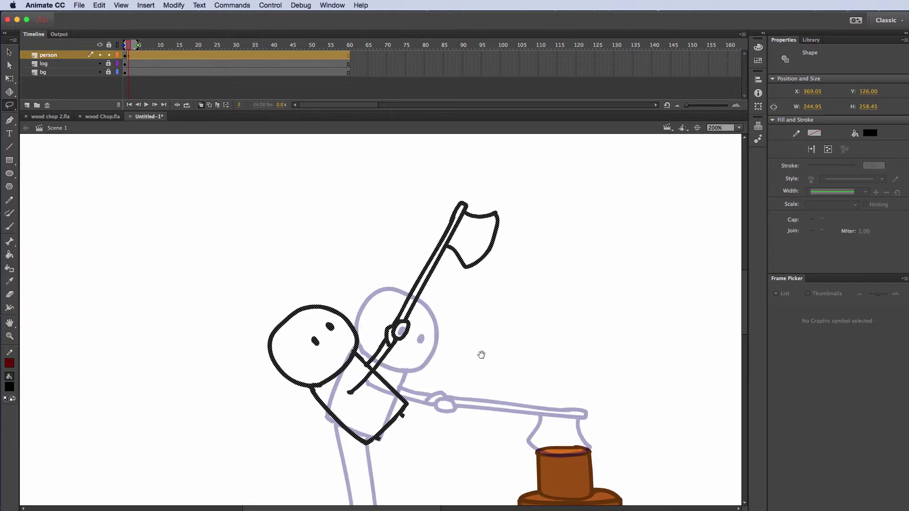
pyautogui.moveTo(501, 297); pyautogui.dragTo(485, 164)
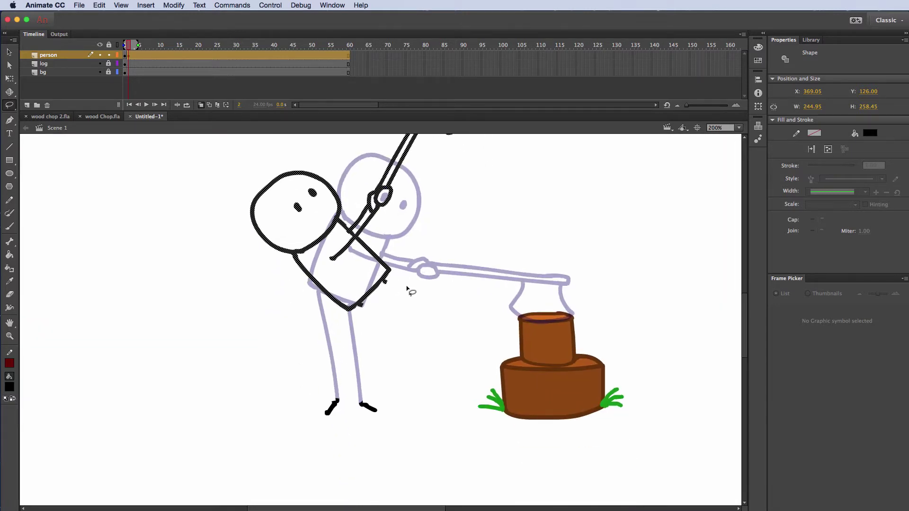
pyautogui.press('b')
pyautogui.press('e')
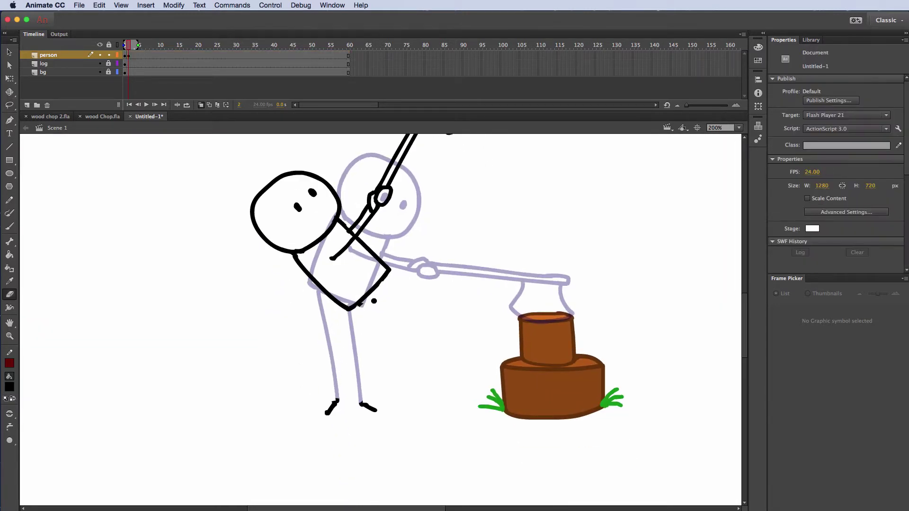
pyautogui.press('b')
pyautogui.moveTo(384, 280)
pyautogui.mouseDown()
pyautogui.moveTo(363, 401)
pyautogui.moveTo(350, 356)
pyautogui.moveTo(365, 299)
pyautogui.mouseUp()
pyautogui.moveTo(490, 222)
pyautogui.mouseDown()
pyautogui.moveTo(457, 354)
pyautogui.moveTo(464, 320)
pyautogui.moveTo(495, 278)
pyautogui.mouseUp()
# Select the arms with the axe on frame 2 and rotate them down behind the person's back
pyautogui.press('l')
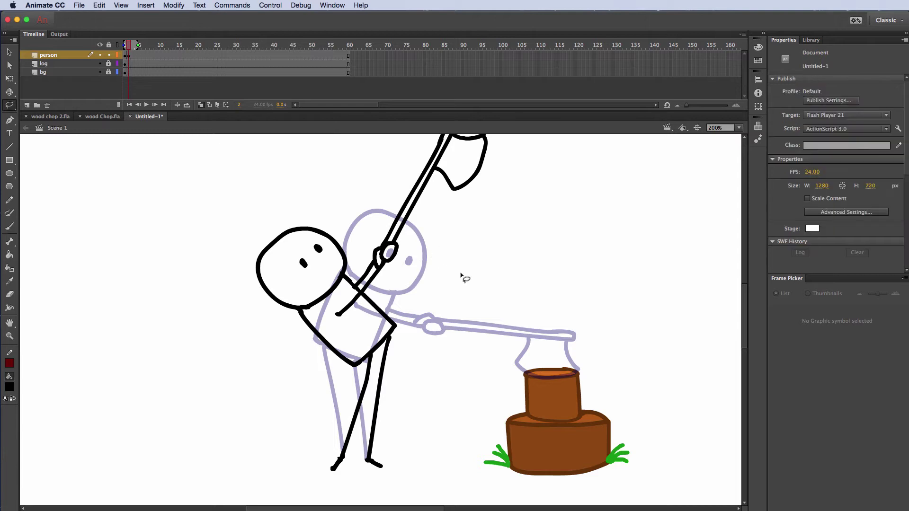
pyautogui.scroll(5, 462, 276)
pyautogui.moveTo(505, 186)
pyautogui.mouseDown()
pyautogui.moveTo(405, 163)
pyautogui.moveTo(339, 235)
pyautogui.moveTo(328, 332)
pyautogui.moveTo(343, 340)
pyautogui.moveTo(488, 285)
pyautogui.moveTo(492, 180)
pyautogui.mouseUp()
pyautogui.press('q')
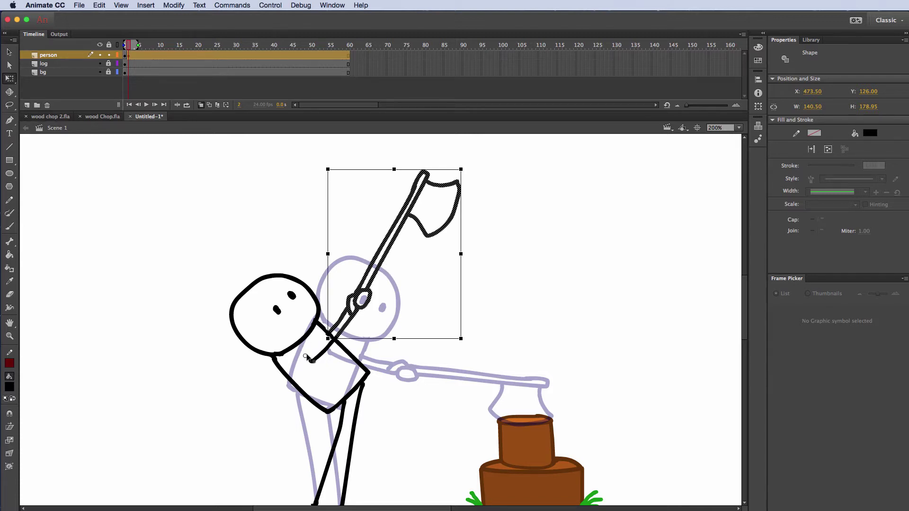
pyautogui.moveTo(471, 175); pyautogui.dragTo(133, 487)
pyautogui.moveTo(444, 363)
pyautogui.mouseDown()
pyautogui.moveTo(518, 258)
pyautogui.moveTo(510, 284)
pyautogui.mouseUp()
# Erase the leftover arm line inside the torso and deselect the arms and axe
pyautogui.press('e')
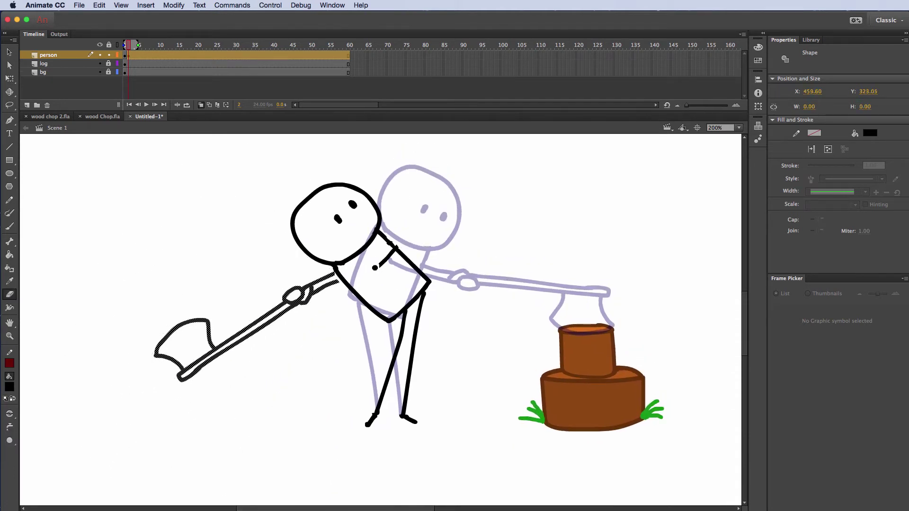
pyautogui.moveTo(386, 262); pyautogui.dragTo(392, 254)
pyautogui.press('super+shift+a')
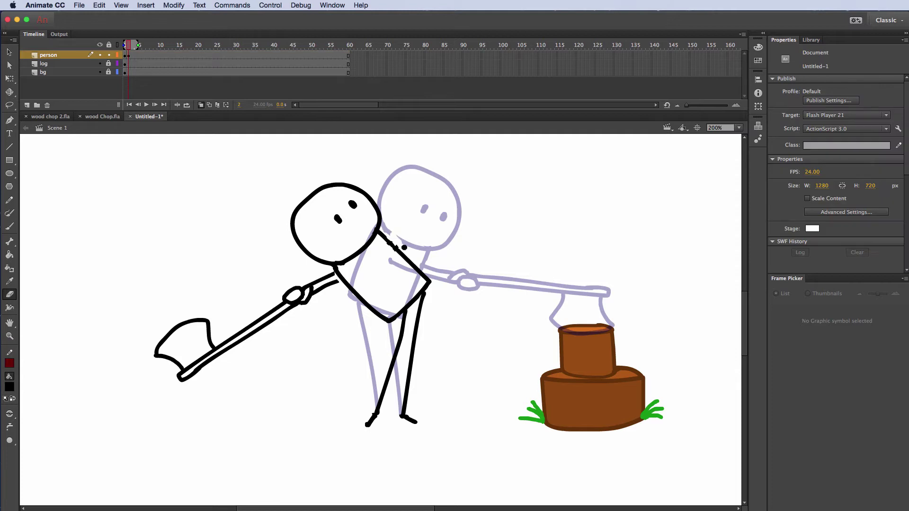
# Draw the near arm across the torso to connect it with the repositioned hands and axe
pyautogui.press('b')
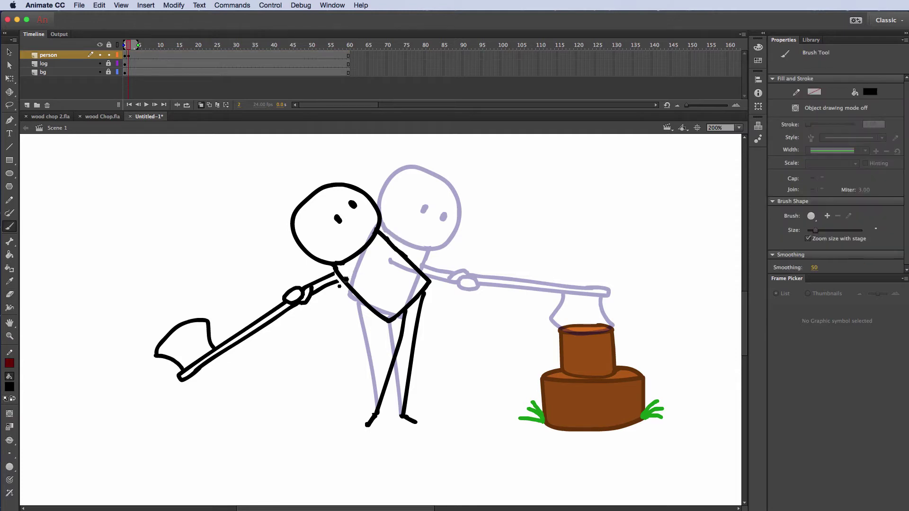
pyautogui.moveTo(337, 282); pyautogui.dragTo(378, 261)
pyautogui.press('super+z')
pyautogui.moveTo(337, 281); pyautogui.dragTo(370, 265)
pyautogui.moveTo(526, 229); pyautogui.dragTo(478, 270)
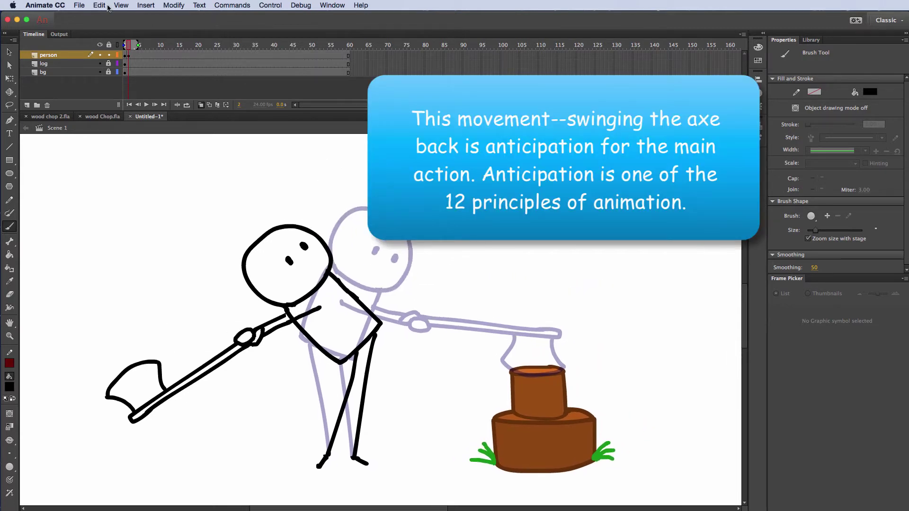
# Turn off onion skinning and scrub the first frames to check the backswing
pyautogui.click(201, 104)
pyautogui.press('super+minus')
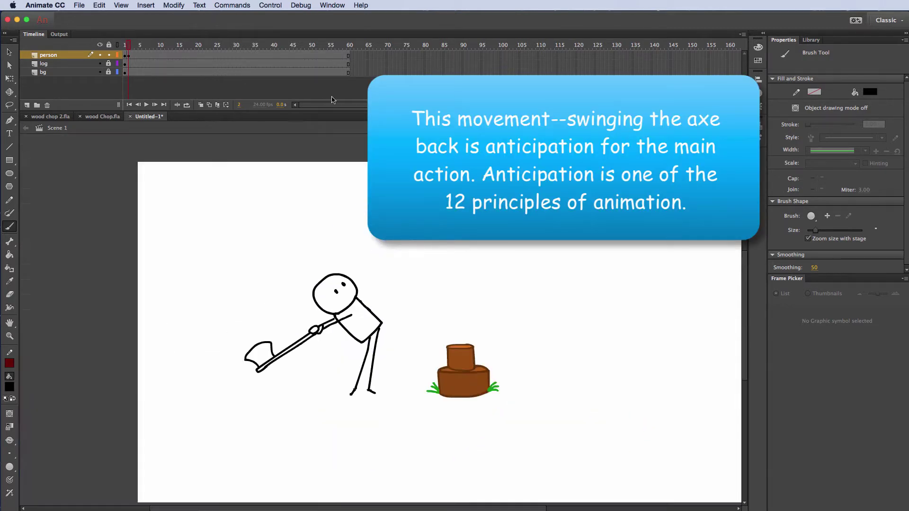
pyautogui.moveTo(133, 41)
pyautogui.mouseDown()
pyautogui.moveTo(122, 48)
pyautogui.moveTo(140, 46)
pyautogui.moveTo(119, 51)
pyautogui.moveTo(133, 45)
pyautogui.mouseUp()
pyautogui.click(127, 52)
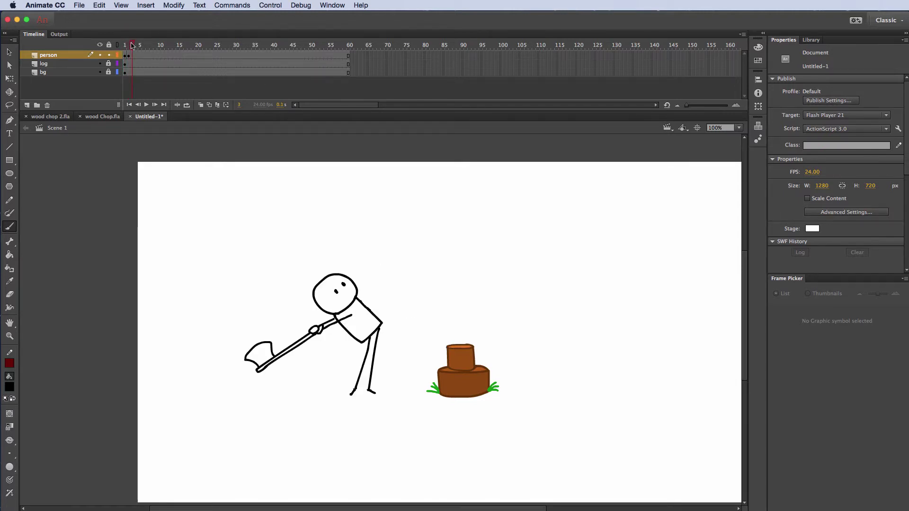
# Select frame 1 of the person layer and make the frames in the timeline wider
pyautogui.click(126, 57)
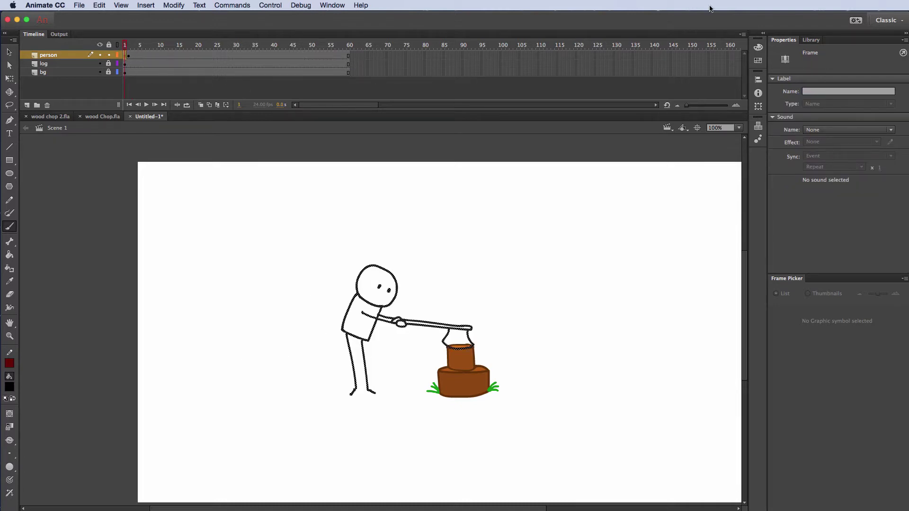
pyautogui.click(743, 34)
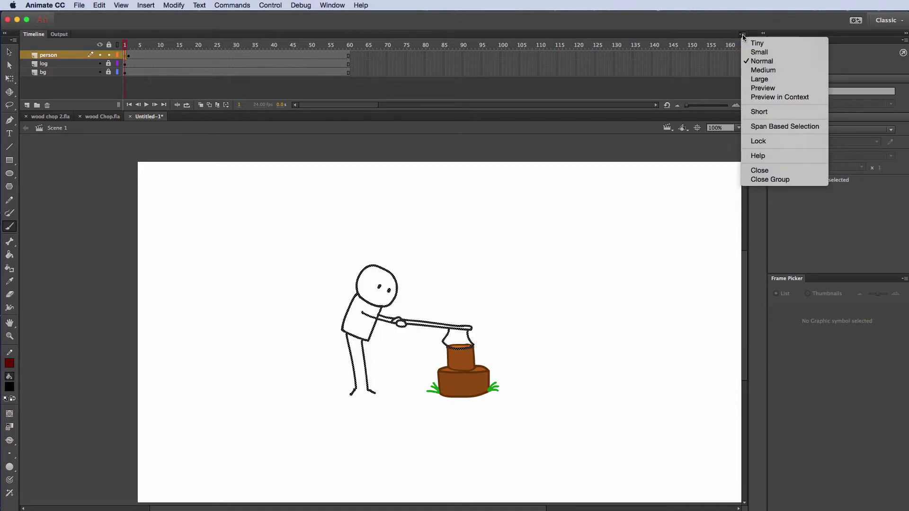
pyautogui.click(762, 113)
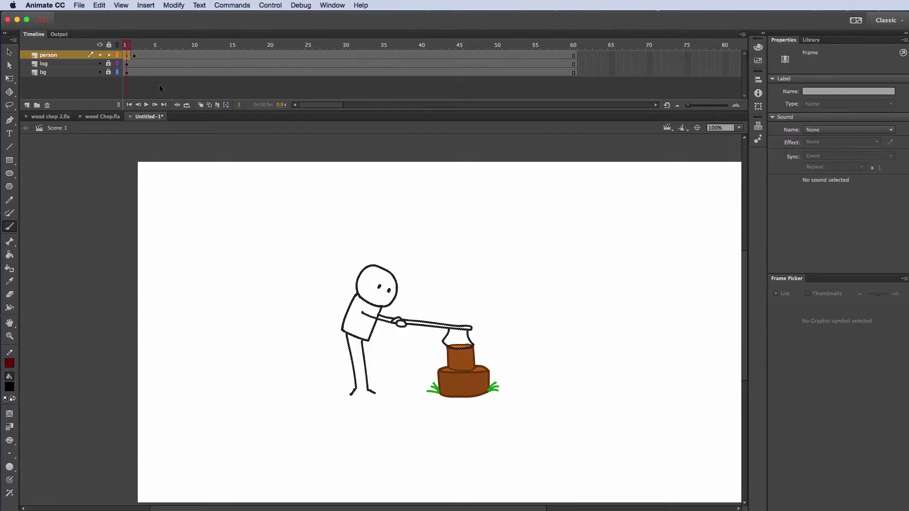
# Copy frame 1 of the person layer and paste it into frame 3
pyautogui.rightClick(128, 58)
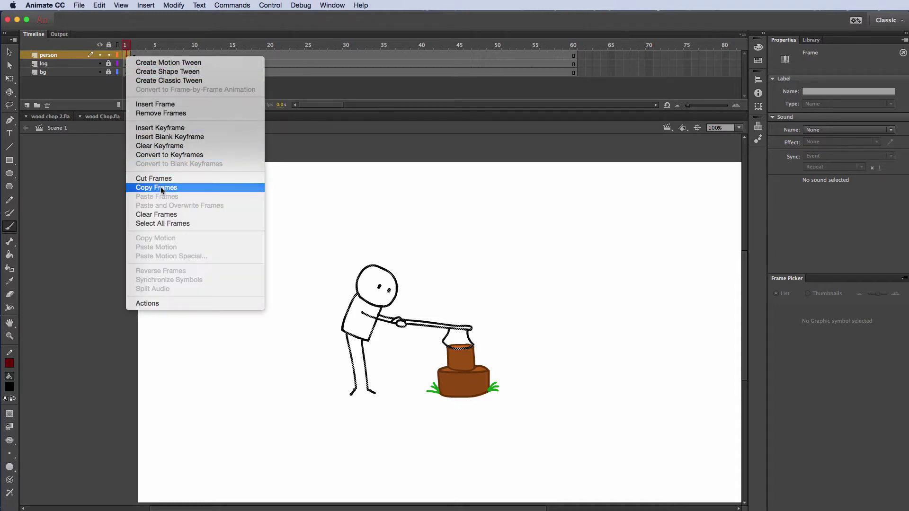
pyautogui.click(163, 188)
pyautogui.click(141, 57)
pyautogui.rightClick(143, 59)
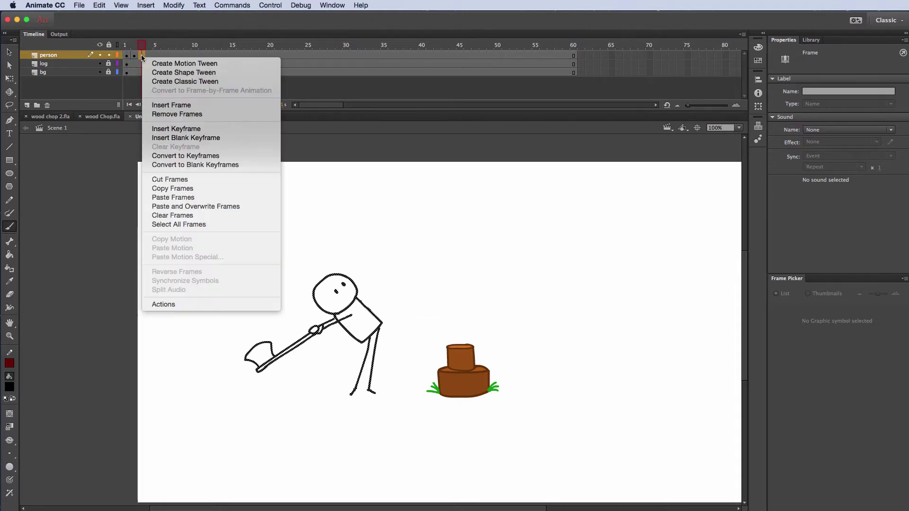
pyautogui.click(188, 197)
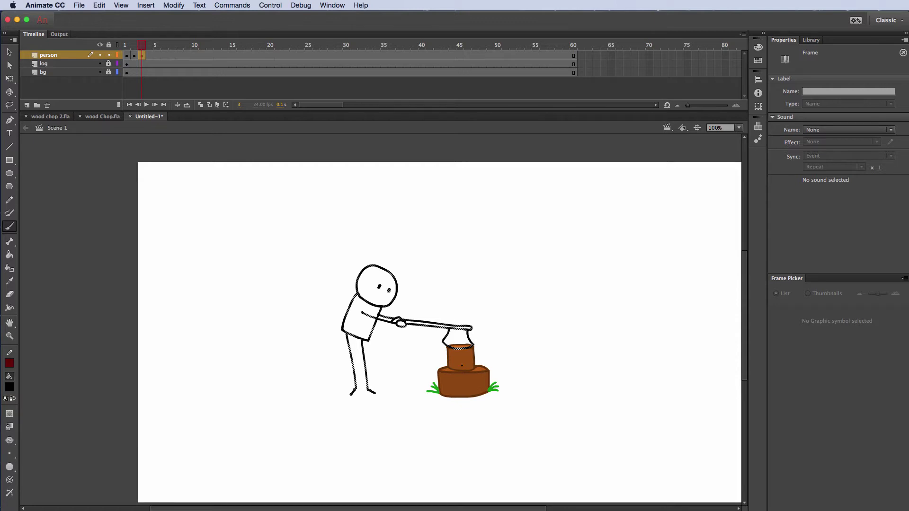
# Select the arms with the axe on frame 3, rotate them clockwise and lower the axe blade into the log
pyautogui.press('super+equal')
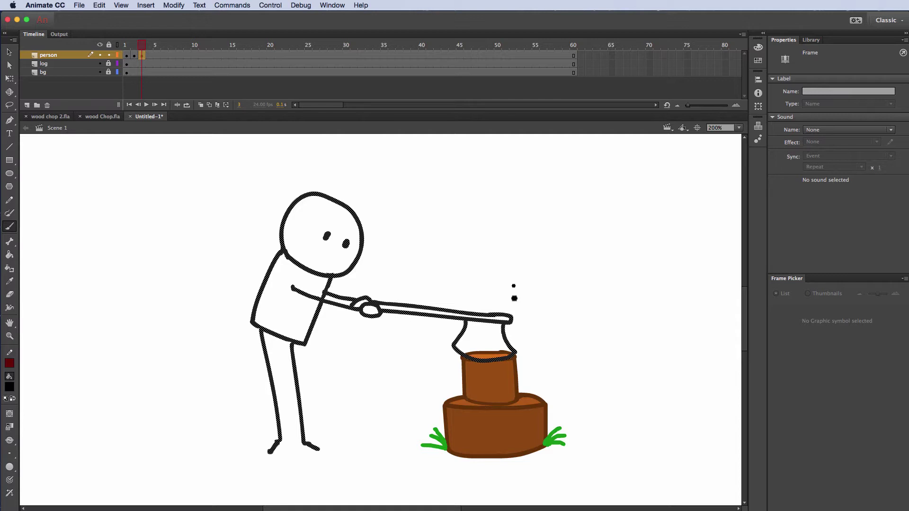
pyautogui.press('l')
pyautogui.moveTo(423, 269)
pyautogui.mouseDown()
pyautogui.moveTo(348, 280)
pyautogui.moveTo(332, 287)
pyautogui.moveTo(326, 311)
pyautogui.moveTo(430, 378)
pyautogui.moveTo(532, 268)
pyautogui.mouseUp()
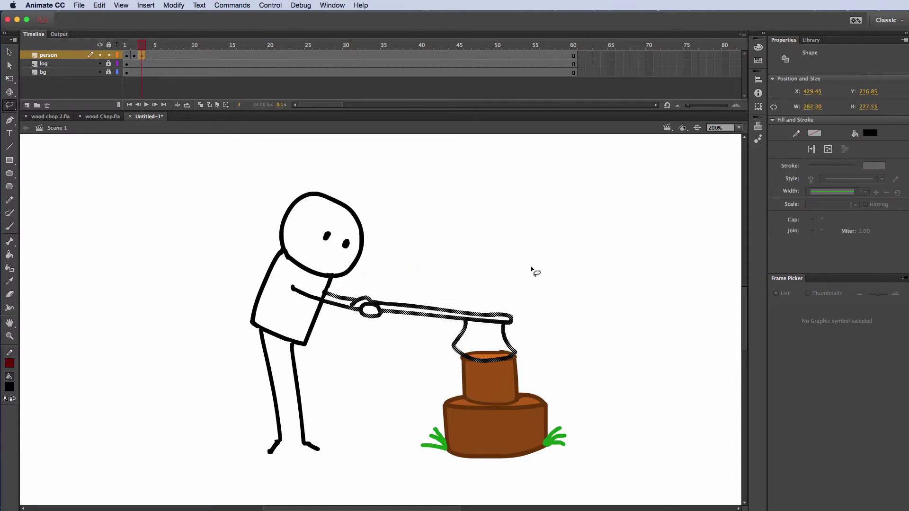
pyautogui.click(10, 78)
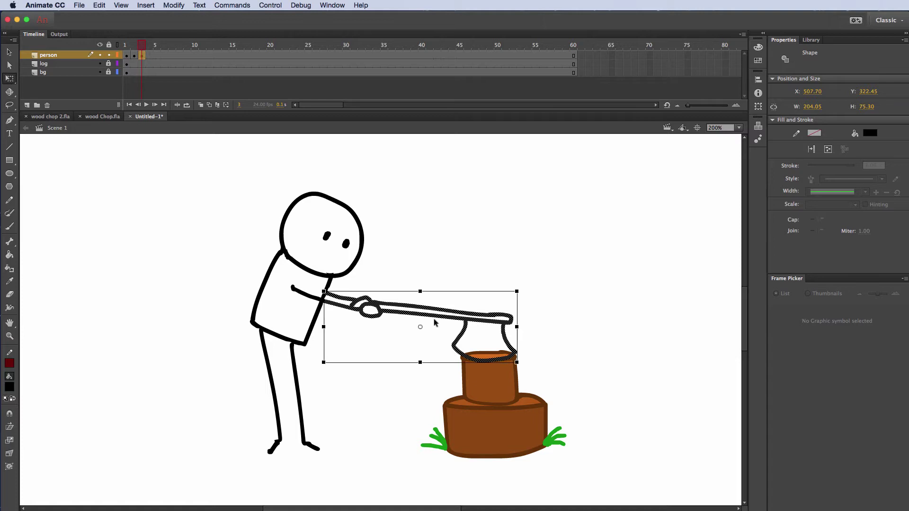
pyautogui.moveTo(470, 334); pyautogui.dragTo(484, 339)
pyautogui.moveTo(524, 291); pyautogui.dragTo(549, 308)
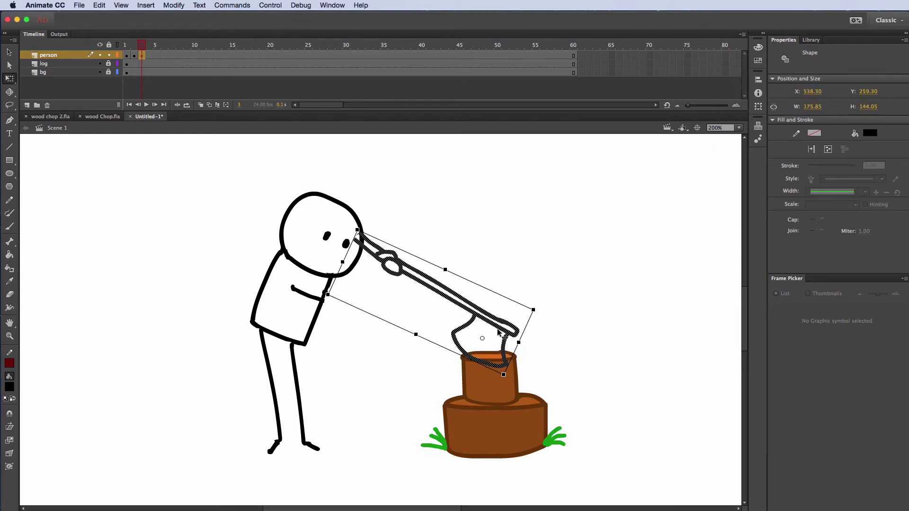
pyautogui.moveTo(496, 331); pyautogui.dragTo(498, 364)
pyautogui.click(523, 280)
# Scrub between frames 2 and 3 to compare the backswing pose with the chopping pose
pyautogui.press('super+minus')
pyautogui.moveTo(451, 272); pyautogui.dragTo(443, 280)
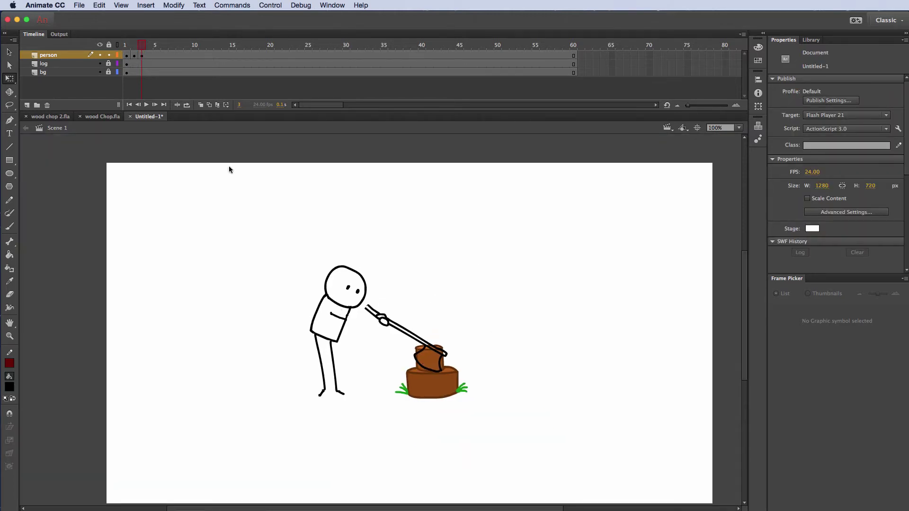
pyautogui.moveTo(145, 44)
pyautogui.mouseDown()
pyautogui.moveTo(124, 45)
pyautogui.moveTo(135, 46)
pyautogui.mouseUp()
pyautogui.click(146, 86)
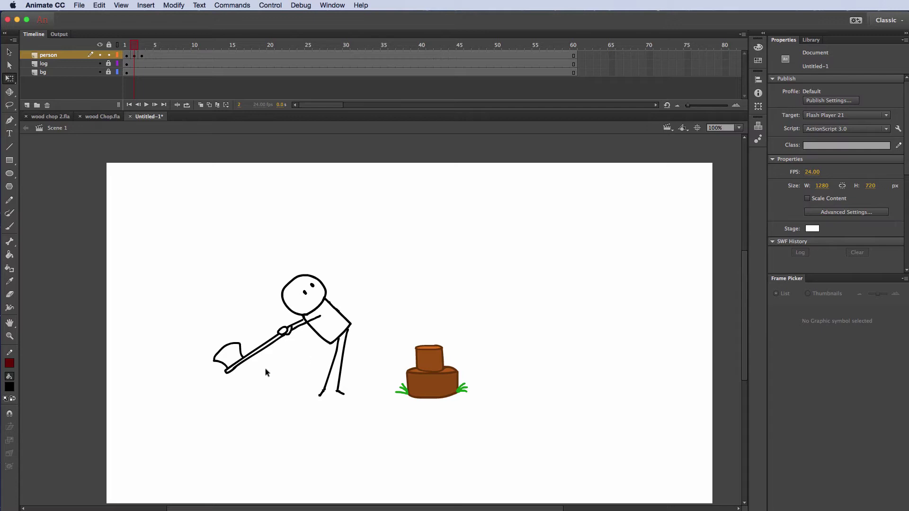
pyautogui.moveTo(134, 45)
pyautogui.mouseDown()
pyautogui.moveTo(126, 46)
pyautogui.moveTo(134, 45)
pyautogui.mouseUp()
pyautogui.click(141, 45)
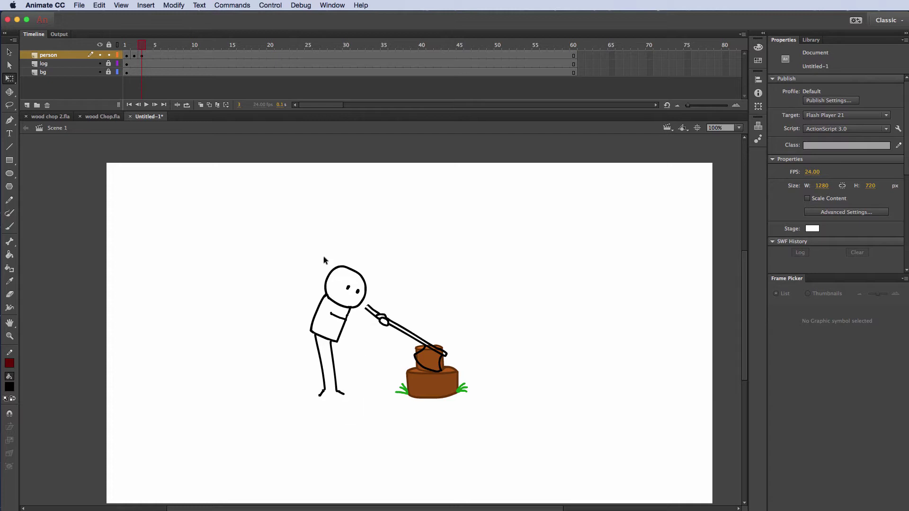
# Select both legs and feet on frame 3 and delete them
pyautogui.press('super+=')
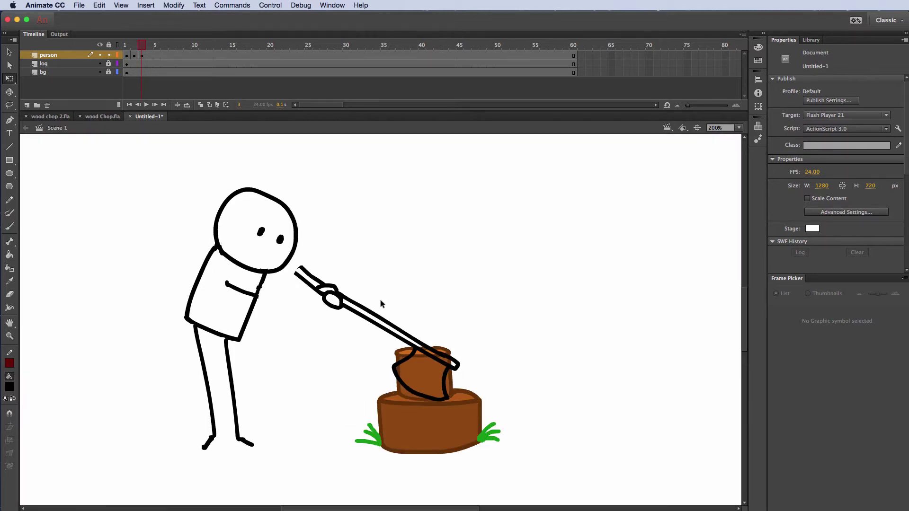
pyautogui.press('space')
pyautogui.moveTo(426, 262); pyautogui.dragTo(524, 258)
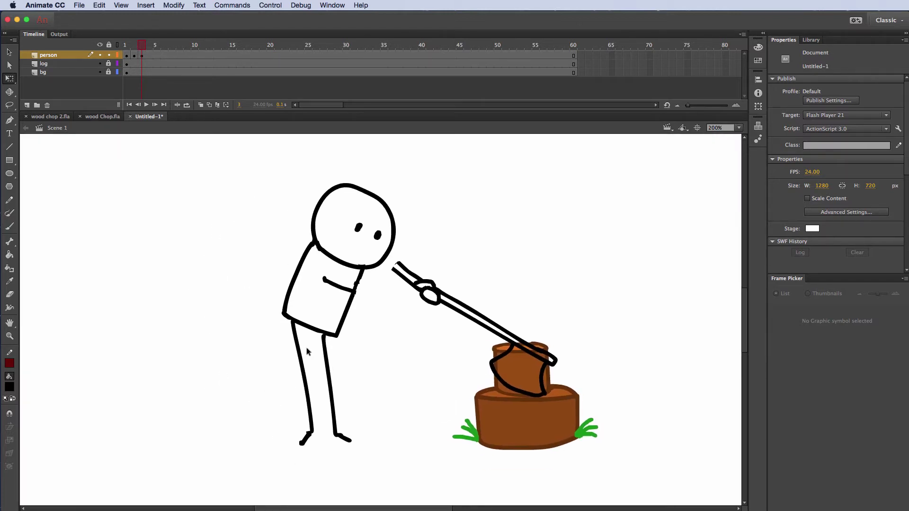
pyautogui.press('l')
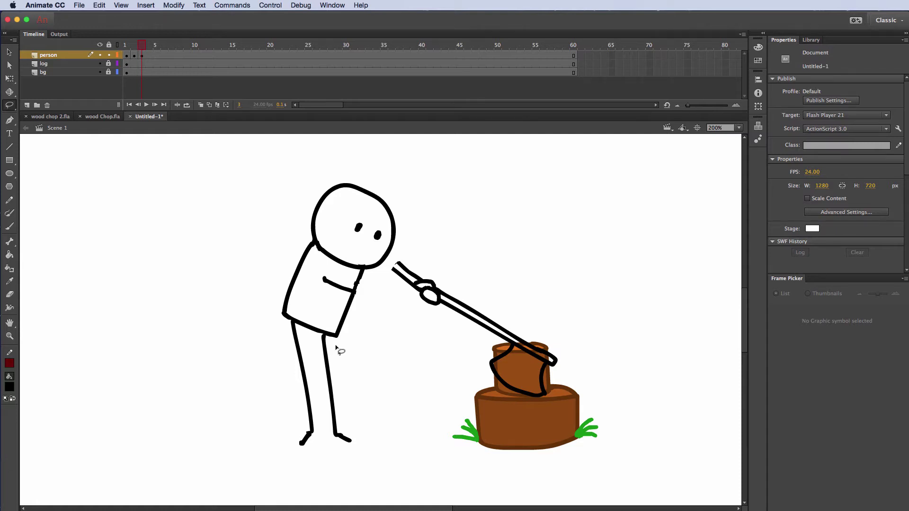
pyautogui.moveTo(339, 348)
pyautogui.mouseDown()
pyautogui.moveTo(286, 319)
pyautogui.moveTo(269, 349)
pyautogui.moveTo(316, 474)
pyautogui.moveTo(379, 402)
pyautogui.mouseUp()
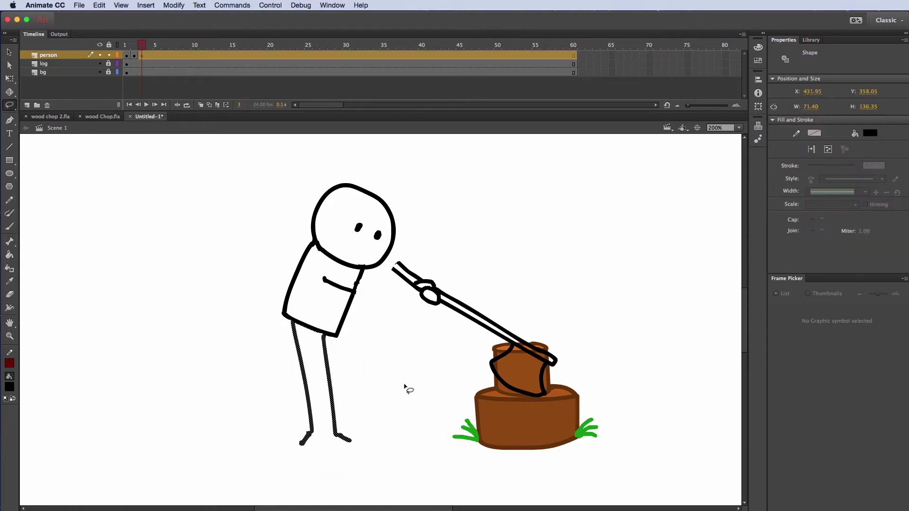
pyautogui.press('Delete')
# Select the head and torso on frame 3, rotate them forward to nearly horizontal, and place them above the axe handle
pyautogui.scroll(3, 404, 184)
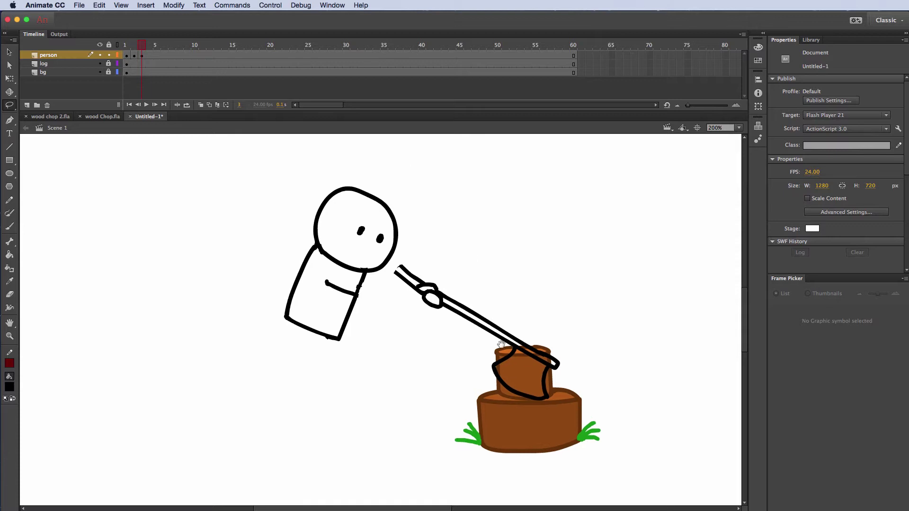
pyautogui.moveTo(412, 201)
pyautogui.mouseDown()
pyautogui.moveTo(352, 440)
pyautogui.moveTo(385, 370)
pyautogui.moveTo(428, 193)
pyautogui.mouseUp()
pyautogui.moveTo(337, 321); pyautogui.dragTo(364, 231)
pyautogui.click(10, 78)
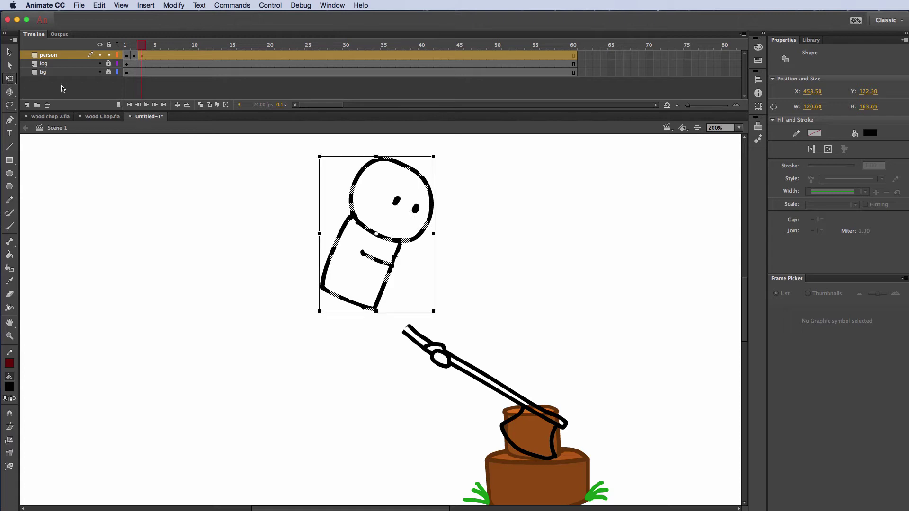
pyautogui.moveTo(442, 157); pyautogui.dragTo(490, 325)
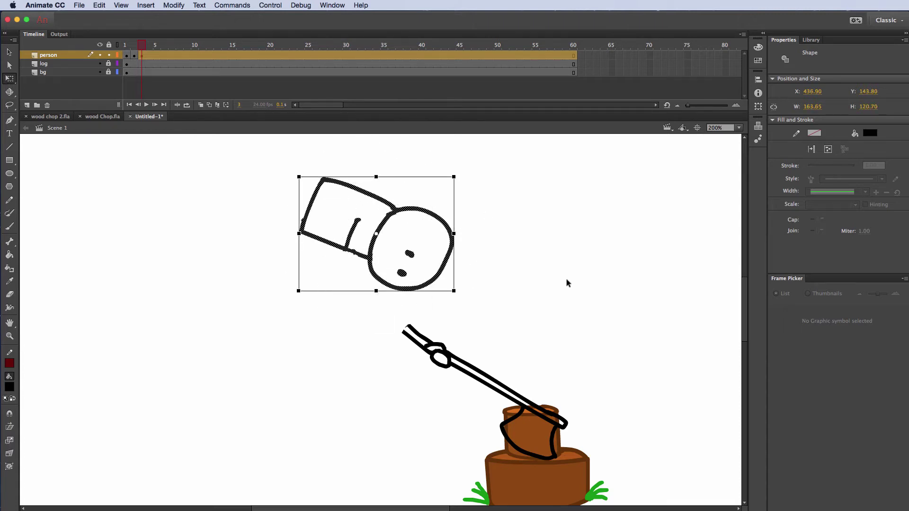
pyautogui.press('super+1')
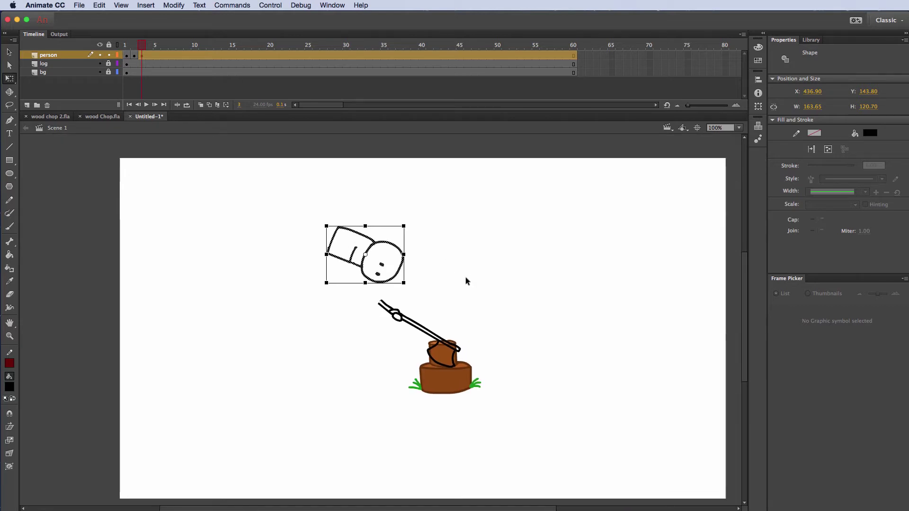
pyautogui.press('super+equal')
pyautogui.moveTo(594, 340); pyautogui.dragTo(534, 237)
pyautogui.moveTo(241, 159); pyautogui.dragTo(222, 217)
pyautogui.moveTo(306, 253); pyautogui.dragTo(330, 295)
# Delete the old arm pieces left behind the hands and inside the torso
pyautogui.press('l')
pyautogui.moveTo(366, 302)
pyautogui.mouseDown()
pyautogui.moveTo(336, 320)
pyautogui.moveTo(378, 326)
pyautogui.moveTo(371, 305)
pyautogui.mouseUp()
pyautogui.press('Delete')
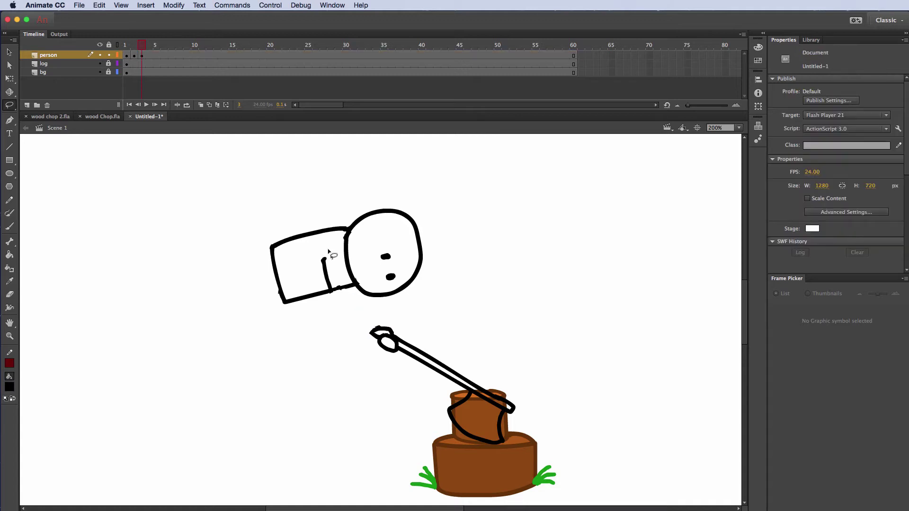
pyautogui.moveTo(329, 262)
pyautogui.mouseDown()
pyautogui.moveTo(329, 288)
pyautogui.moveTo(332, 264)
pyautogui.moveTo(374, 331)
pyautogui.mouseUp()
pyautogui.press('Delete')
# Draw two arms from the torso down to the hands on the axe and erase the stray mark on the torso line
pyautogui.press('b')
pyautogui.press('super+z')
pyautogui.moveTo(351, 287); pyautogui.dragTo(378, 327)
pyautogui.moveTo(333, 256); pyautogui.dragTo(337, 264)
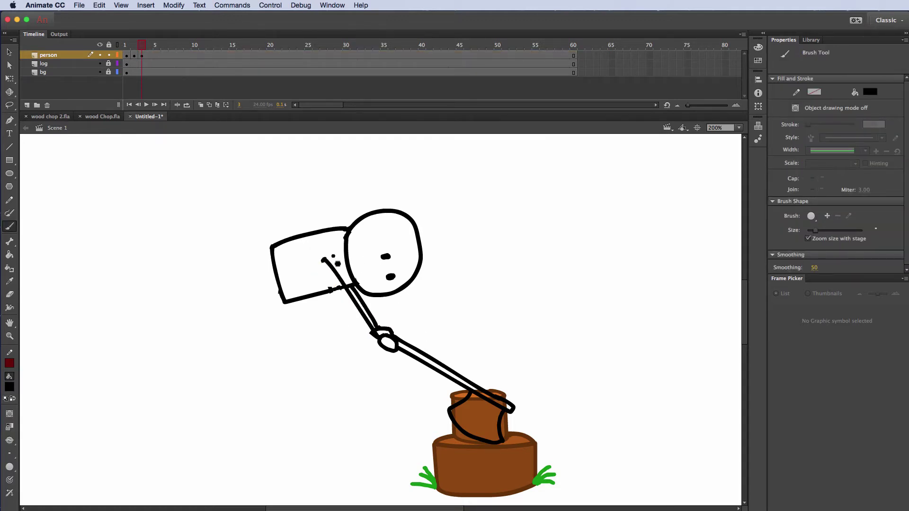
pyautogui.press('e')
pyautogui.click(329, 286)
# Draw two bent legs under the leaning torso on frame 3
pyautogui.press('b')
pyautogui.moveTo(283, 265)
pyautogui.mouseDown()
pyautogui.moveTo(315, 294)
pyautogui.moveTo(290, 353)
pyautogui.mouseUp()
pyautogui.moveTo(300, 302)
pyautogui.mouseDown()
pyautogui.moveTo(237, 337)
pyautogui.moveTo(245, 358)
pyautogui.mouseUp()
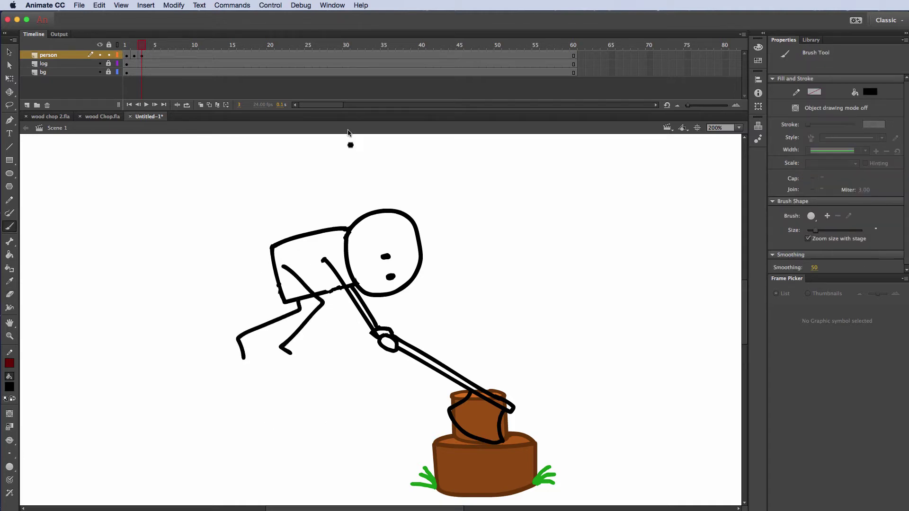
# Step through frames 1 to 3 to review the swing poses
pyautogui.press('e')
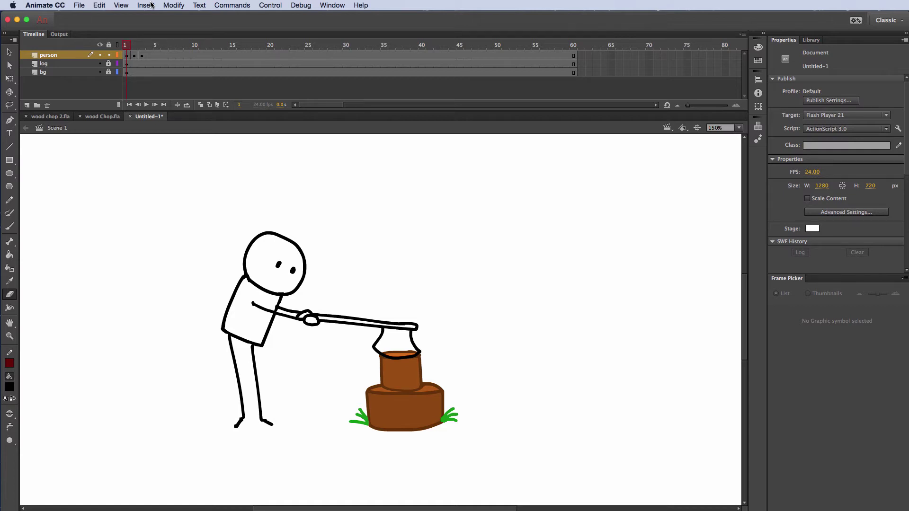
pyautogui.press('.')
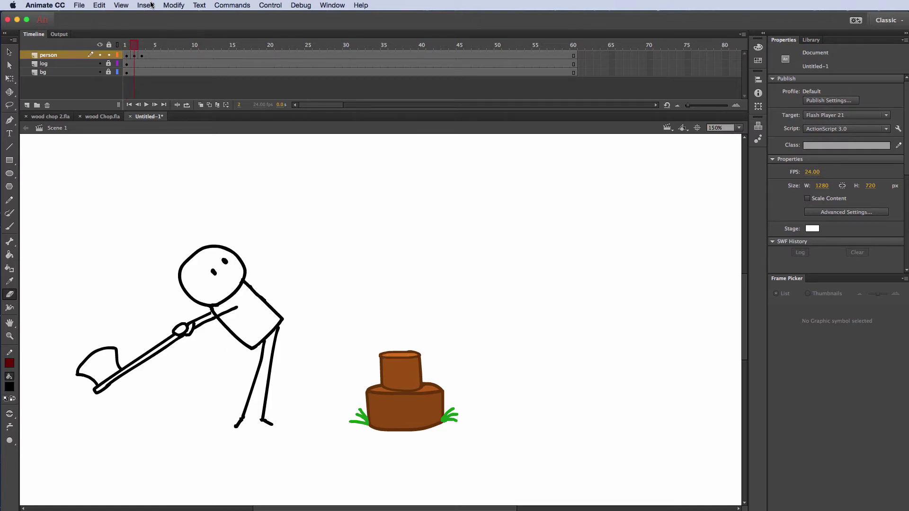
pyautogui.press('.')
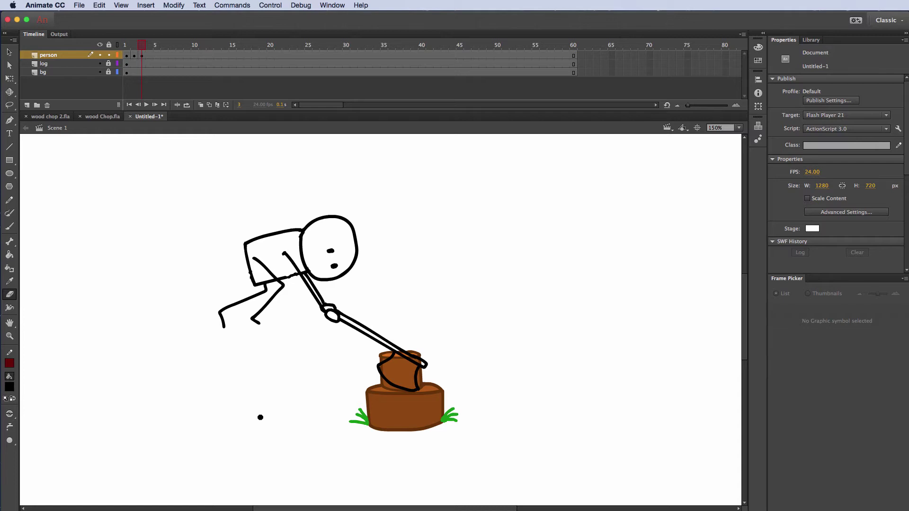
# Add a keyframe on frame 4 of the person layer, rotate the person's body nearly upright and place it lower, away from the axe
pyautogui.click(149, 55)
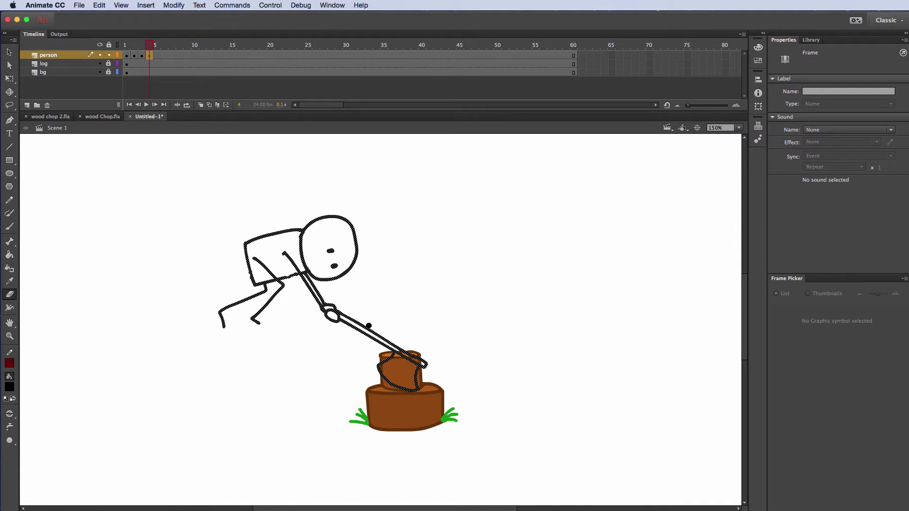
pyautogui.press('l')
pyautogui.moveTo(361, 287)
pyautogui.mouseDown()
pyautogui.moveTo(338, 297)
pyautogui.moveTo(343, 323)
pyautogui.moveTo(329, 333)
pyautogui.moveTo(217, 368)
pyautogui.moveTo(194, 246)
pyautogui.moveTo(358, 194)
pyautogui.moveTo(390, 261)
pyautogui.mouseUp()
pyautogui.click(9, 78)
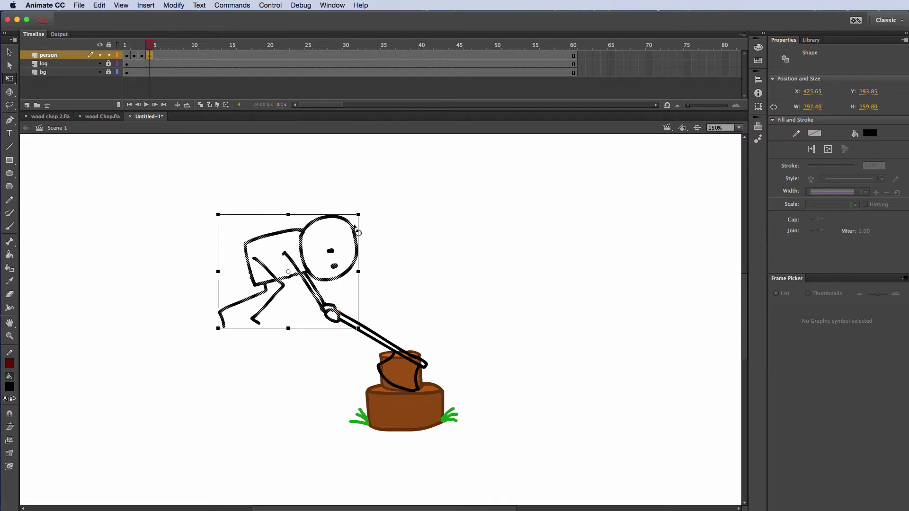
pyautogui.moveTo(365, 214); pyautogui.dragTo(239, 188)
pyautogui.moveTo(288, 292); pyautogui.dragTo(262, 351)
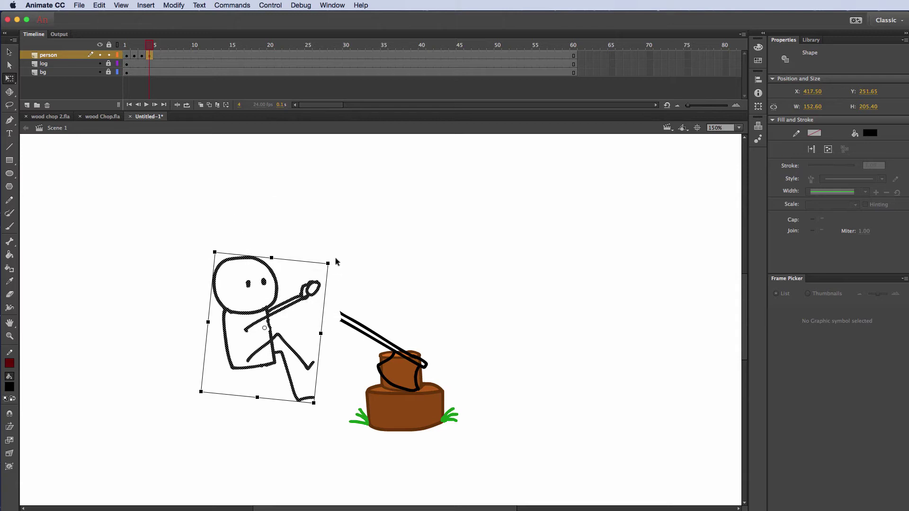
pyautogui.moveTo(335, 260); pyautogui.dragTo(350, 280)
pyautogui.moveTo(268, 316); pyautogui.dragTo(278, 308)
pyautogui.click(354, 316)
# Turn on onion skinning and erase the person's legs, arms and hands on frame 4
pyautogui.click(201, 105)
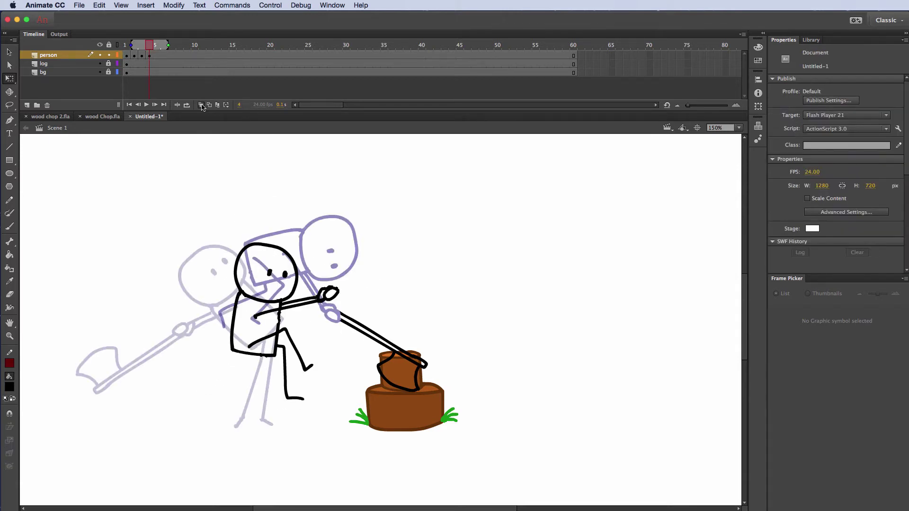
pyautogui.press('e')
pyautogui.moveTo(249, 347)
pyautogui.mouseDown()
pyautogui.moveTo(286, 327)
pyautogui.moveTo(286, 385)
pyautogui.moveTo(300, 342)
pyautogui.moveTo(307, 367)
pyautogui.mouseUp()
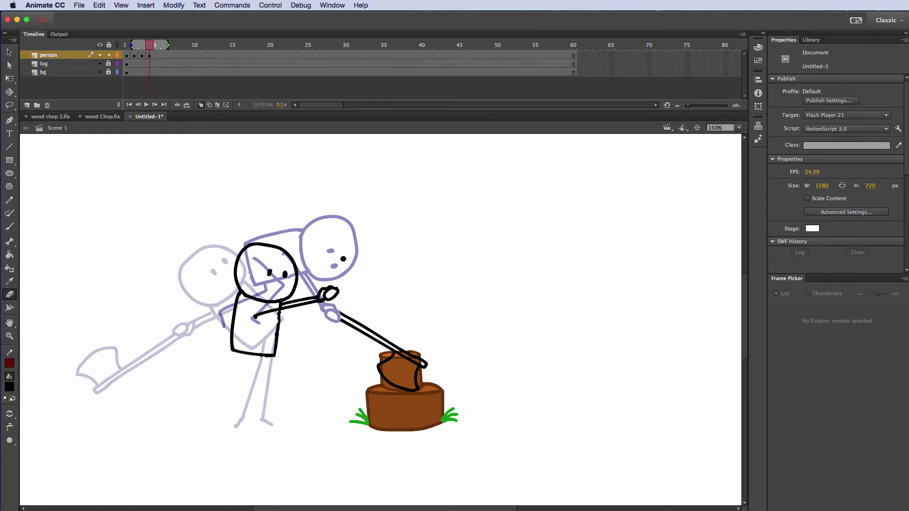
pyautogui.moveTo(258, 317); pyautogui.dragTo(276, 310)
pyautogui.moveTo(336, 288)
pyautogui.mouseDown()
pyautogui.moveTo(313, 305)
pyautogui.moveTo(287, 305)
pyautogui.moveTo(314, 297)
pyautogui.mouseUp()
# Lower the head and torso on frame 4 to squatting height and rotate them upright
pyautogui.press('l')
pyautogui.press('super+a')
pyautogui.moveTo(258, 301); pyautogui.dragTo(263, 344)
pyautogui.click(9, 79)
pyautogui.moveTo(309, 285); pyautogui.dragTo(302, 281)
pyautogui.moveTo(286, 315); pyautogui.dragTo(284, 307)
pyautogui.click(348, 237)
# Close the open end of the axe handle and draw two feet with wide-bent squatting legs on frame 4
pyautogui.click(9, 226)
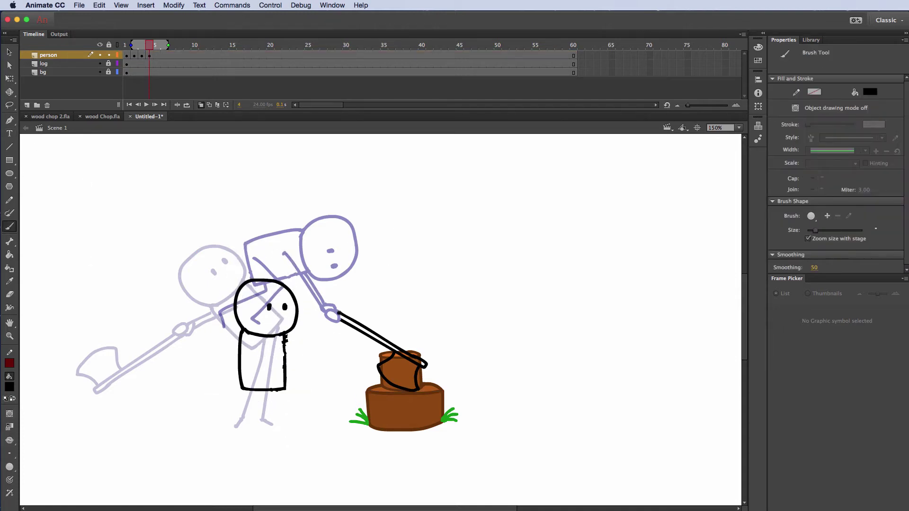
pyautogui.moveTo(340, 314); pyautogui.dragTo(334, 319)
pyautogui.moveTo(243, 418); pyautogui.dragTo(232, 424)
pyautogui.moveTo(262, 419); pyautogui.dragTo(273, 420)
pyautogui.moveTo(274, 388)
pyautogui.mouseDown()
pyautogui.moveTo(305, 393)
pyautogui.moveTo(260, 419)
pyautogui.mouseUp()
pyautogui.press('super+z')
pyautogui.press('super+z')
pyautogui.moveTo(242, 388)
pyautogui.mouseDown()
pyautogui.moveTo(211, 373)
pyautogui.moveTo(244, 417)
pyautogui.mouseUp()
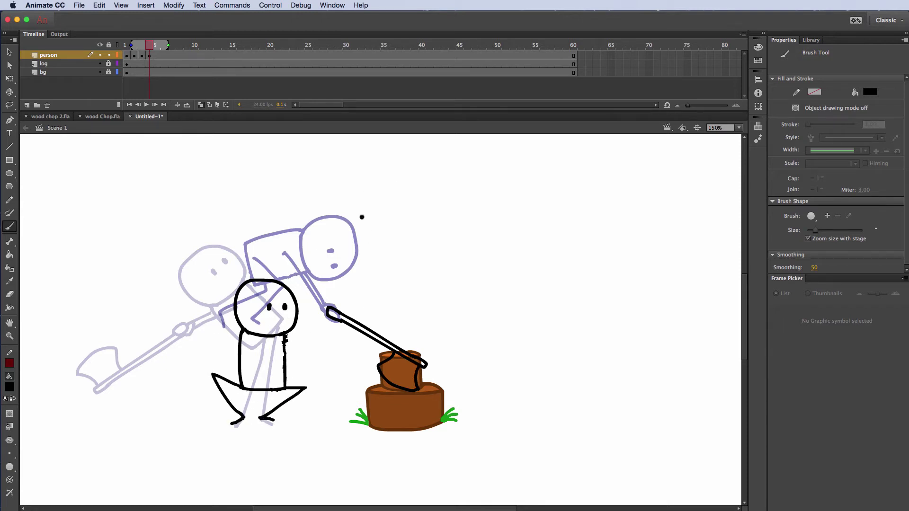
# Draw two outstretched arms with hands on the squatting person and turn off onion skinning
pyautogui.moveTo(285, 337); pyautogui.dragTo(336, 332)
pyautogui.moveTo(239, 334); pyautogui.dragTo(202, 359)
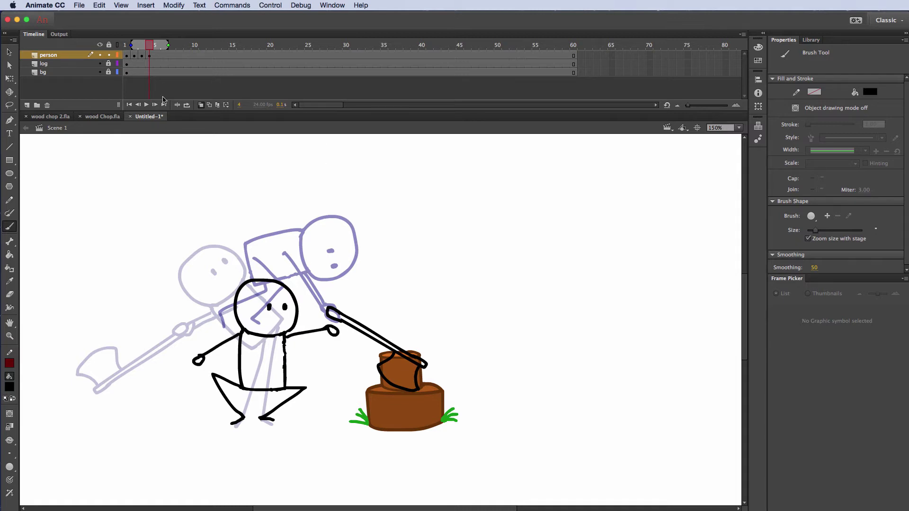
pyautogui.click(200, 105)
# Step through frames 1 to 4 to check how the squat follows the chop
pyautogui.moveTo(151, 45); pyautogui.dragTo(104, 40)
pyautogui.press('.')
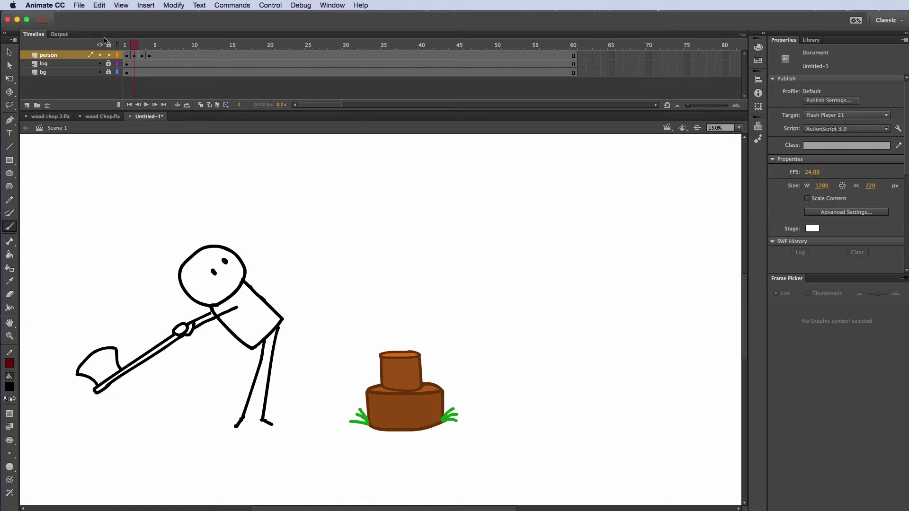
pyautogui.press('.')
pyautogui.press('.')
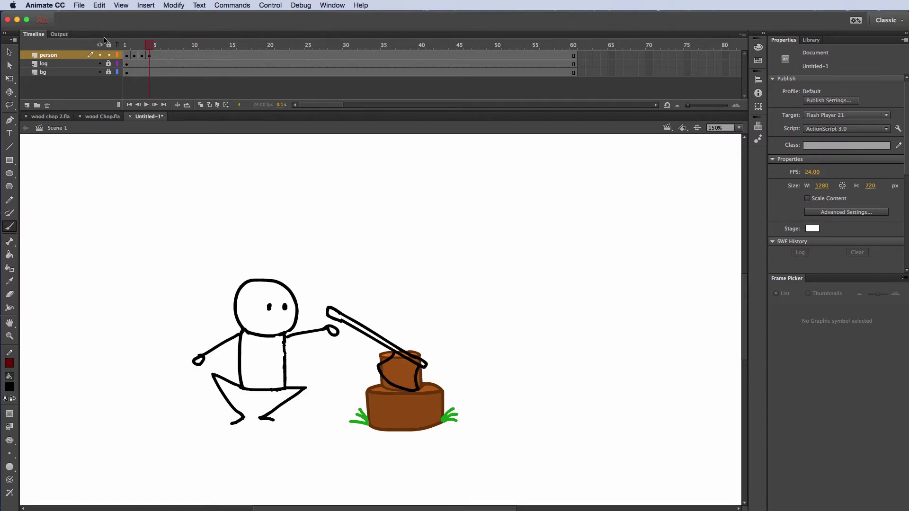
# Add a keyframe on frame 5 of the person layer and turn on onion skinning reaching back to frame 1
pyautogui.click(156, 56)
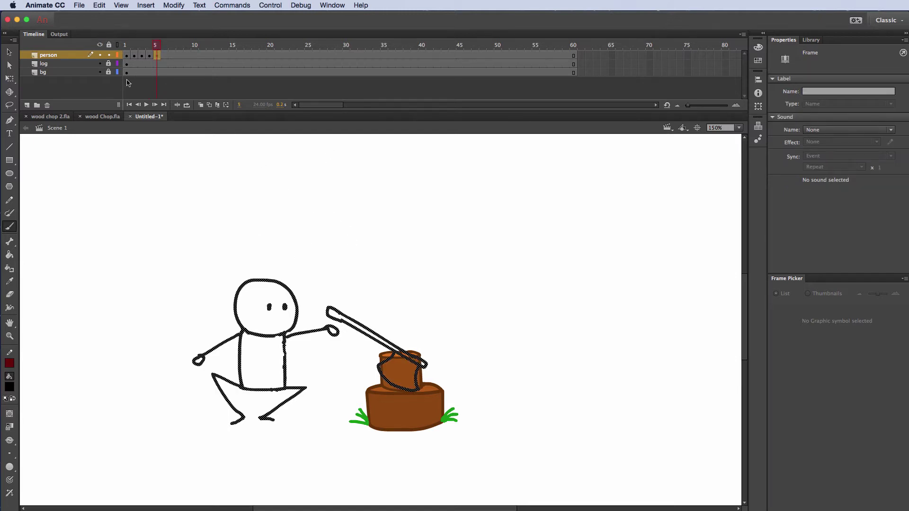
pyautogui.click(200, 104)
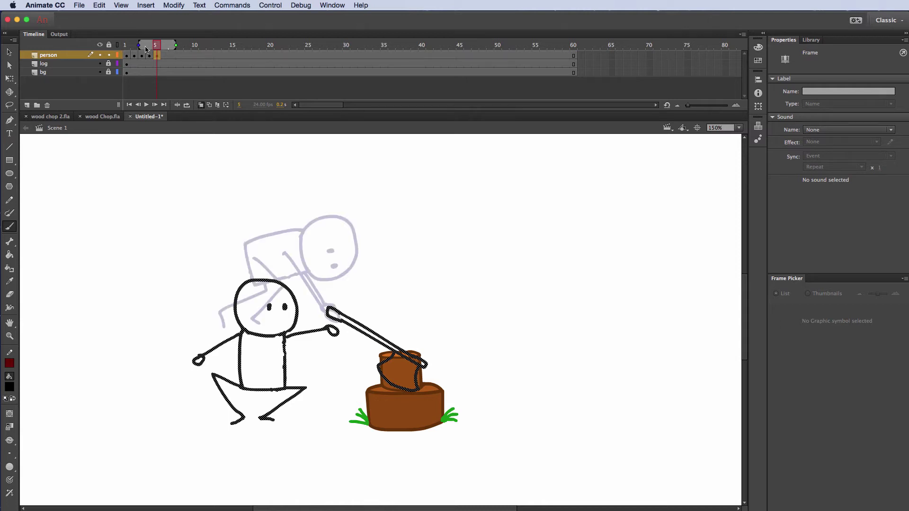
pyautogui.moveTo(139, 46); pyautogui.dragTo(124, 46)
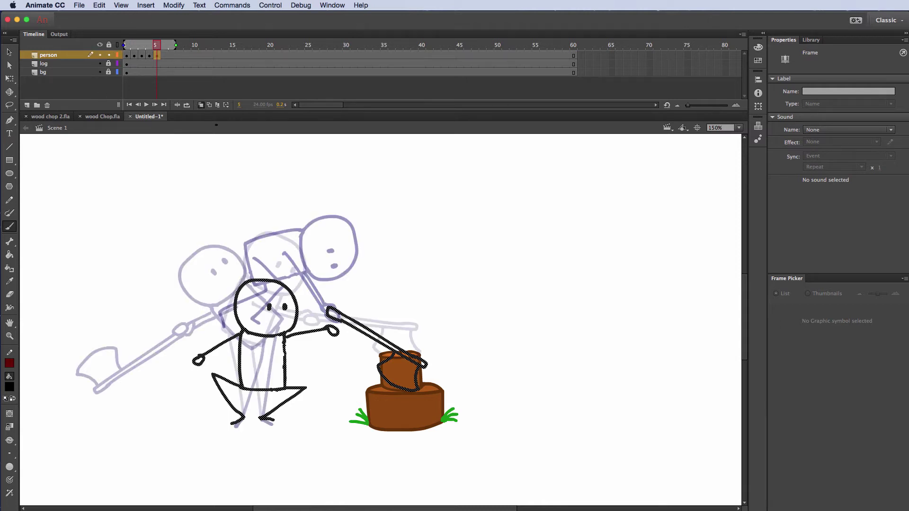
# Lasso and delete the person's bent legs and outstretched arms on frame 5, keeping the feet
pyautogui.press('l')
pyautogui.moveTo(307, 373)
pyautogui.mouseDown()
pyautogui.moveTo(257, 415)
pyautogui.moveTo(279, 415)
pyautogui.moveTo(321, 389)
pyautogui.mouseUp()
pyautogui.press('Delete')
pyautogui.moveTo(227, 364)
pyautogui.mouseDown()
pyautogui.moveTo(223, 415)
pyautogui.moveTo(246, 422)
pyautogui.mouseUp()
pyautogui.press('Delete')
pyautogui.moveTo(316, 321)
pyautogui.mouseDown()
pyautogui.moveTo(301, 335)
pyautogui.moveTo(341, 331)
pyautogui.moveTo(332, 319)
pyautogui.mouseUp()
pyautogui.press('Delete')
pyautogui.moveTo(214, 331)
pyautogui.mouseDown()
pyautogui.moveTo(226, 350)
pyautogui.moveTo(237, 325)
pyautogui.mouseUp()
pyautogui.press('Delete')
# Raise the head and torso on frame 5 to standing height and draw two straight legs down to the feet
pyautogui.moveTo(295, 253)
pyautogui.mouseDown()
pyautogui.moveTo(214, 366)
pyautogui.moveTo(311, 298)
pyautogui.moveTo(283, 261)
pyautogui.mouseUp()
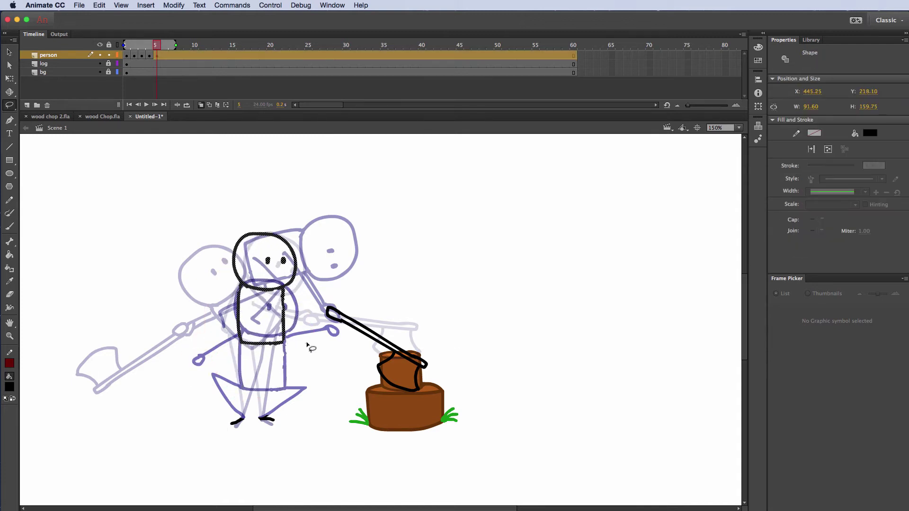
pyautogui.click(308, 347)
pyautogui.press('b')
pyautogui.moveTo(240, 420); pyautogui.dragTo(250, 345)
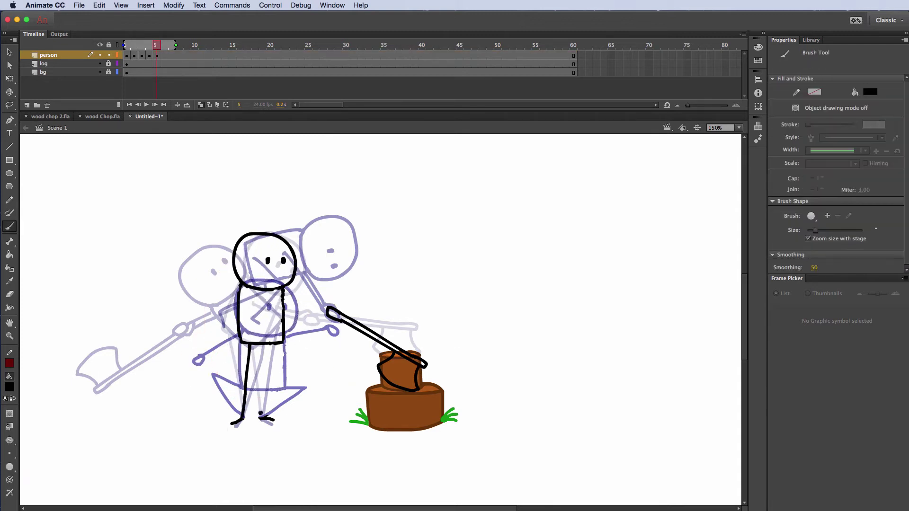
pyautogui.moveTo(260, 419); pyautogui.dragTo(270, 341)
# Draw two arms with hands hanging beside the torso on frame 5 and turn off onion skinning
pyautogui.moveTo(240, 287); pyautogui.dragTo(232, 356)
pyautogui.moveTo(283, 289); pyautogui.dragTo(291, 356)
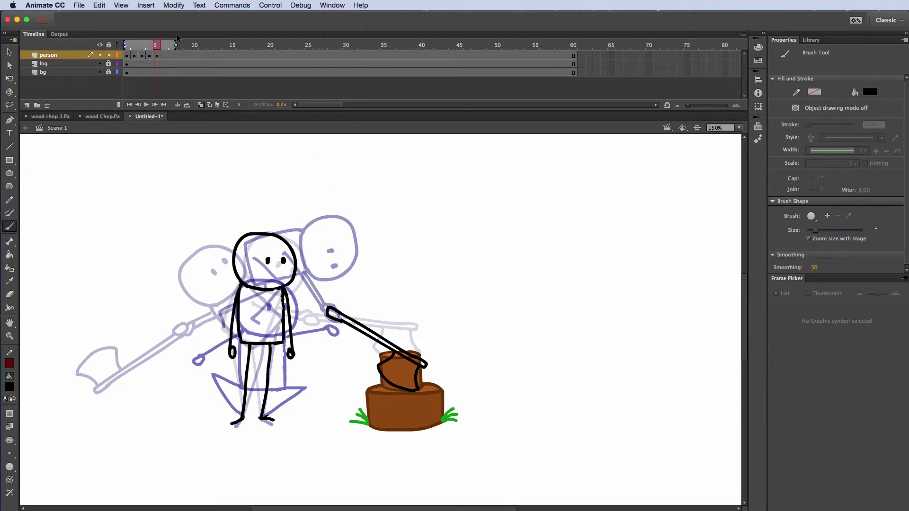
pyautogui.click(200, 105)
# Review the five poses frame by frame and erase the stray mark at the standing person's foot on frame 5
pyautogui.click(125, 45)
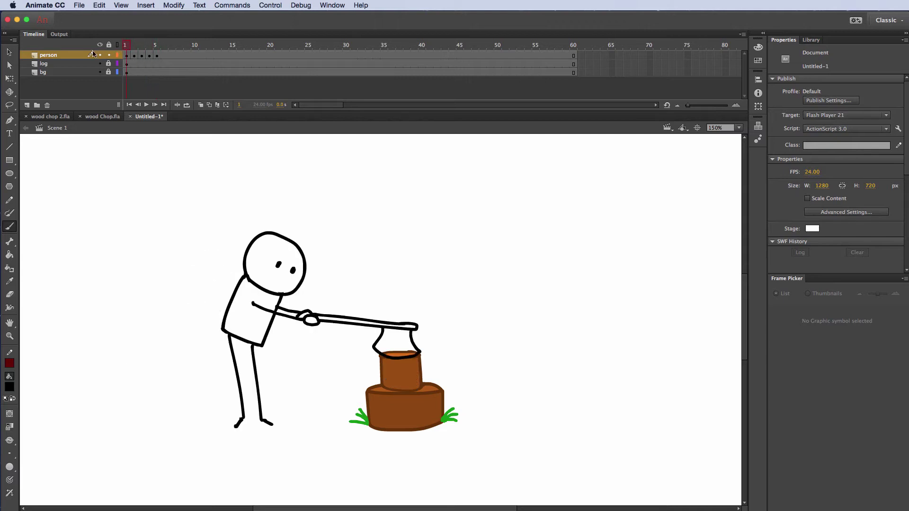
pyautogui.press('.')
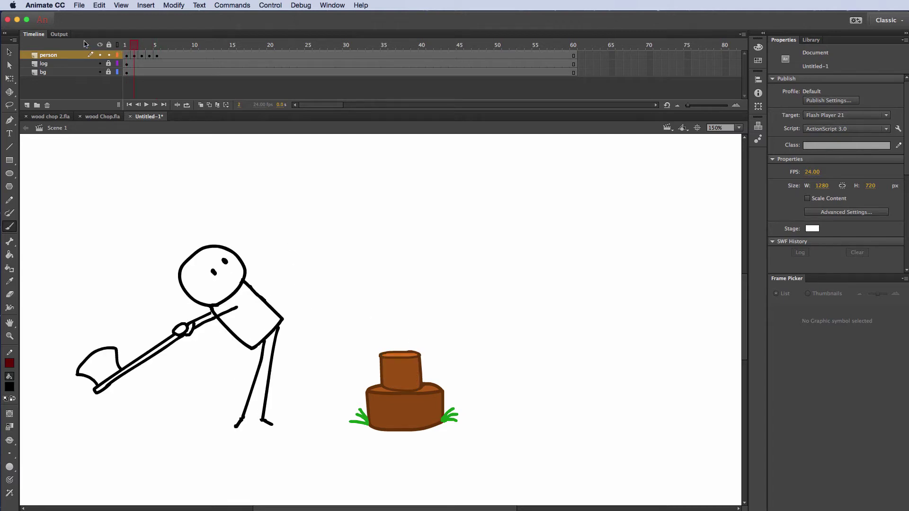
pyautogui.press('.')
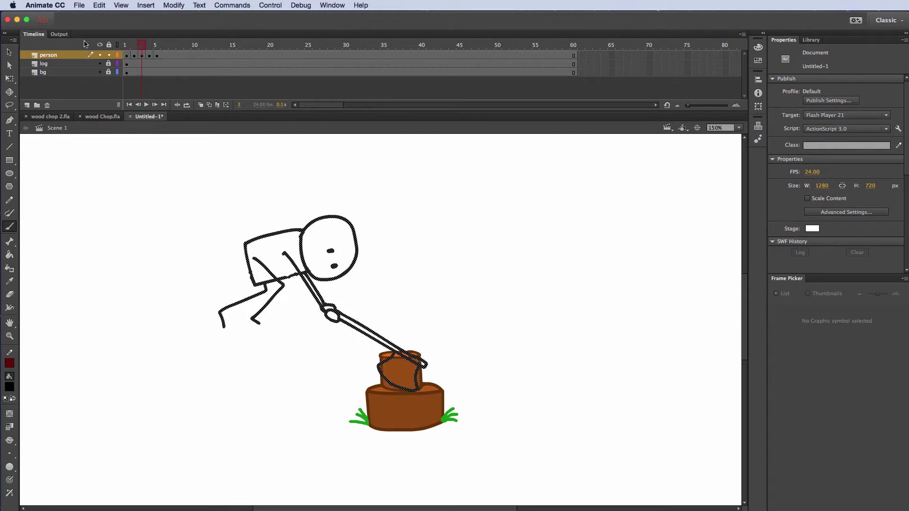
pyautogui.press('.')
pyautogui.press('.')
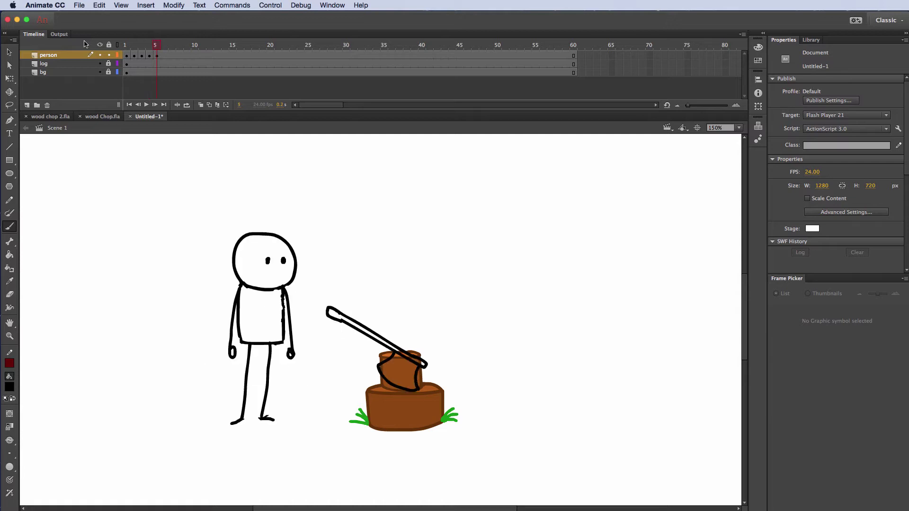
pyautogui.press('Return')
pyautogui.click(10, 294)
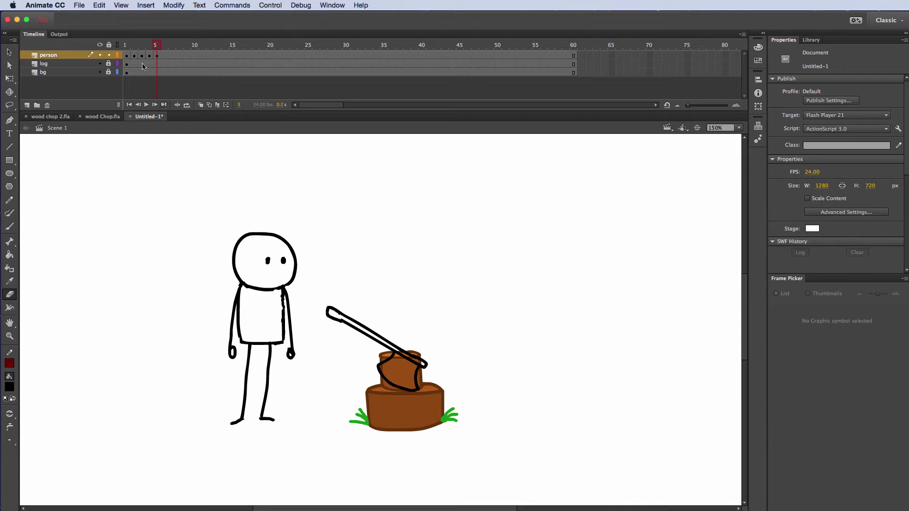
# Insert frames on all layers so the first pose holds through frame 11, and play the animation from the start
pyautogui.moveTo(158, 46); pyautogui.dragTo(107, 45)
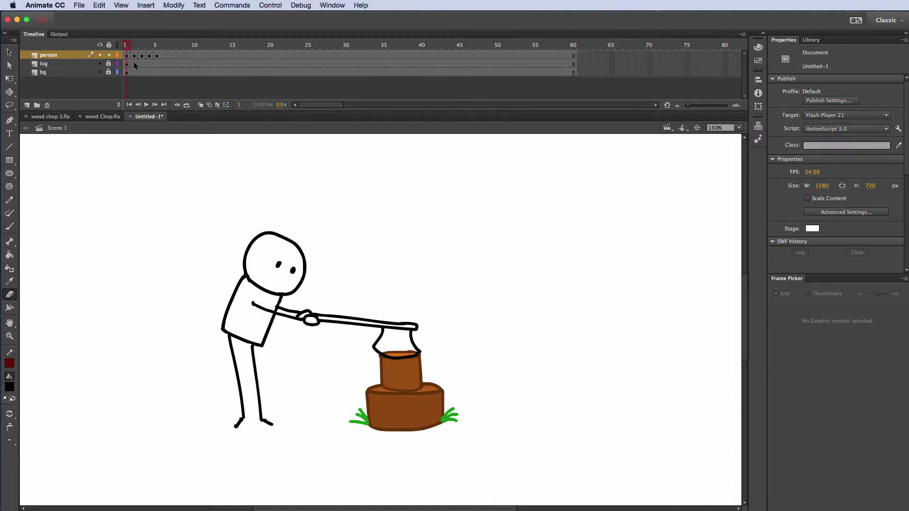
pyautogui.press('F5')
pyautogui.press('F5')
pyautogui.press('F5')
pyautogui.press('F5')
pyautogui.press('F5')
pyautogui.press('F5')
pyautogui.press('F5')
pyautogui.press('F5')
pyautogui.press('F5')
pyautogui.press('F5')
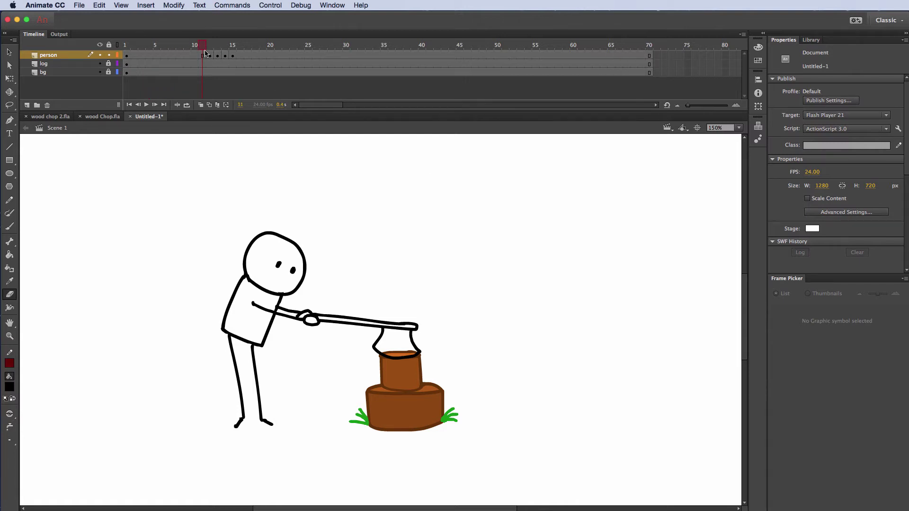
pyautogui.moveTo(203, 46); pyautogui.dragTo(68, 60)
pyautogui.press('Return')
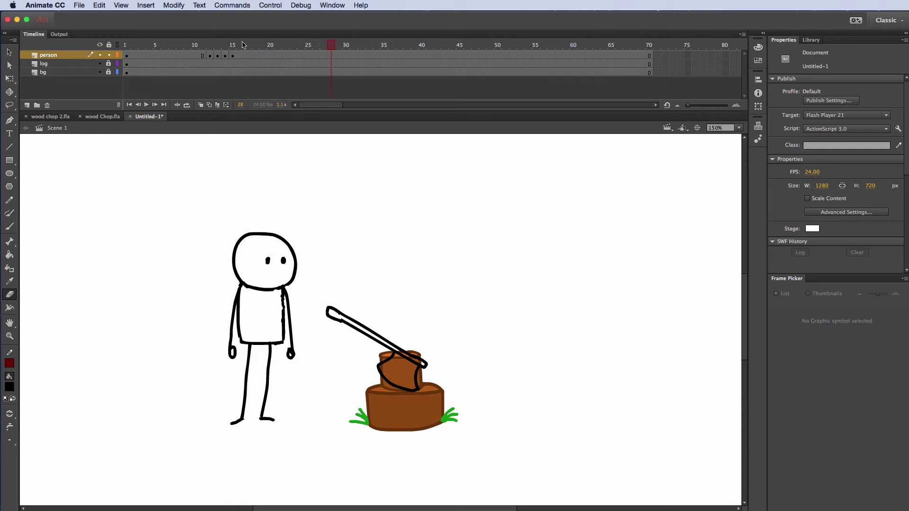
# Insert frames on all layers so the axe-back pose starting at frame 12 holds through frame 24
pyautogui.moveTo(243, 45); pyautogui.dragTo(207, 62)
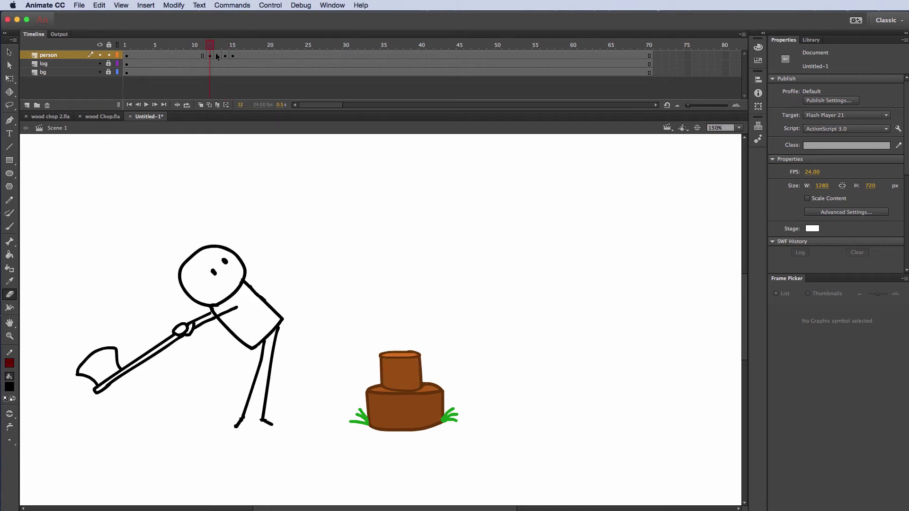
pyautogui.press('F5')
pyautogui.press('F5')
pyautogui.press('F5')
pyautogui.press('F5')
pyautogui.press('F5')
pyautogui.press('F5')
pyautogui.press('F5')
pyautogui.press('F5')
pyautogui.press('F5')
pyautogui.press('F5')
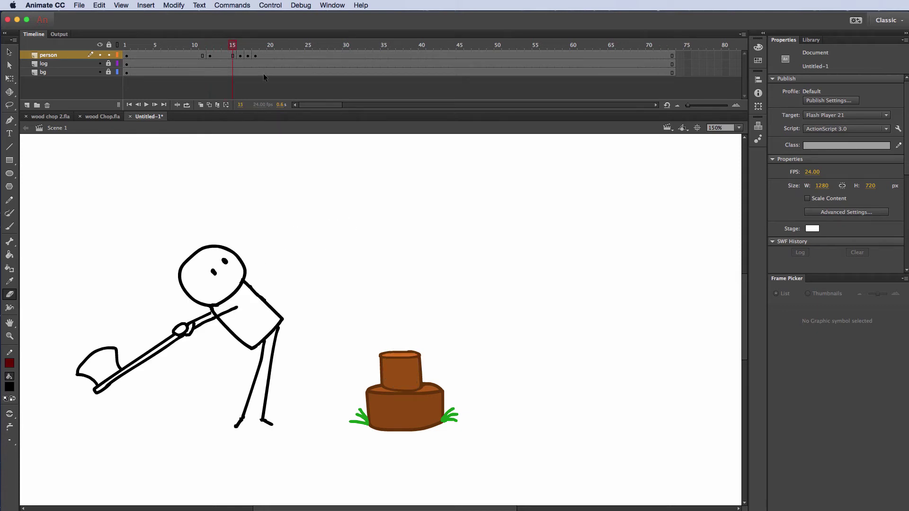
pyautogui.press('F5')
pyautogui.press('F5')
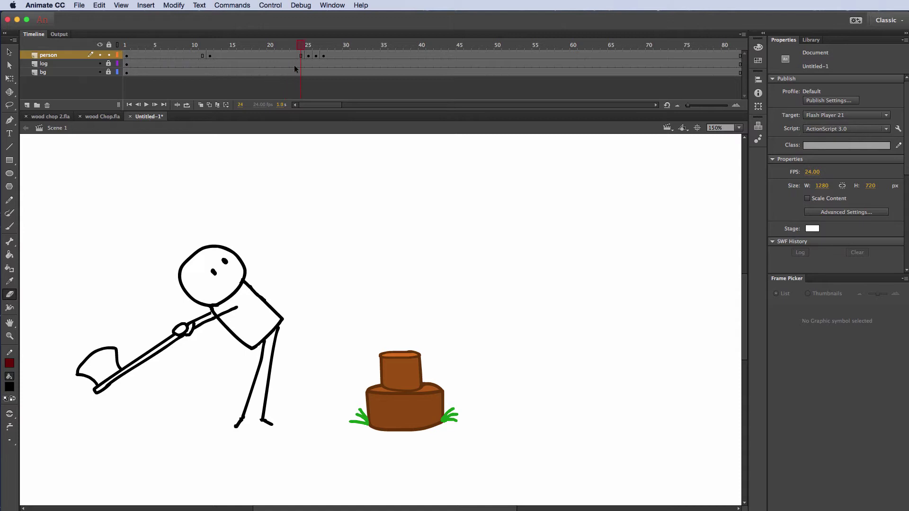
# Extend the axe-strike pose through frame 35 and the squatting pose through frame 42
pyautogui.click(309, 56)
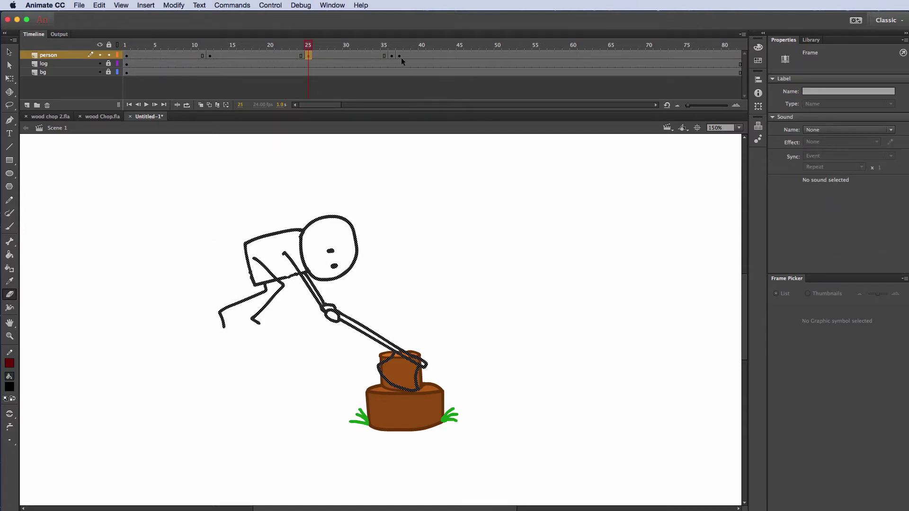
pyautogui.click(393, 57)
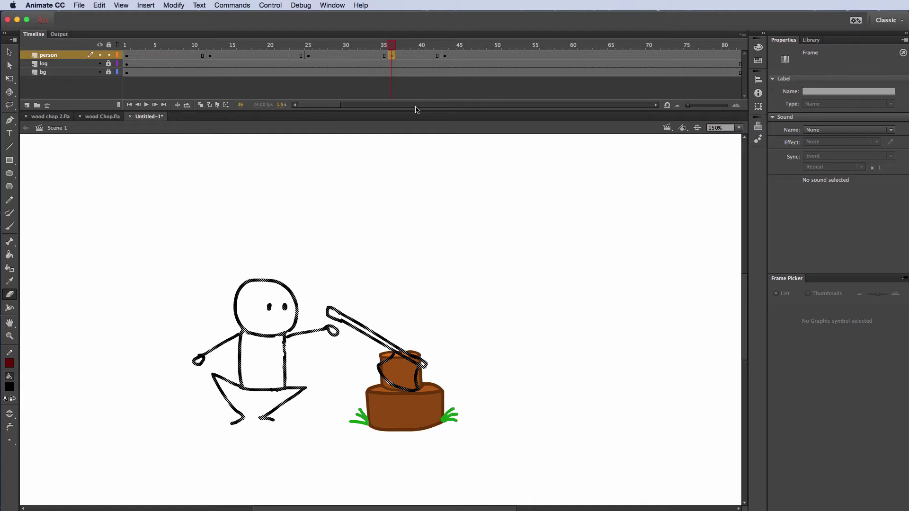
# Play the retimed animation from frame 1 and return to the first frame
pyautogui.moveTo(393, 47); pyautogui.dragTo(125, 46)
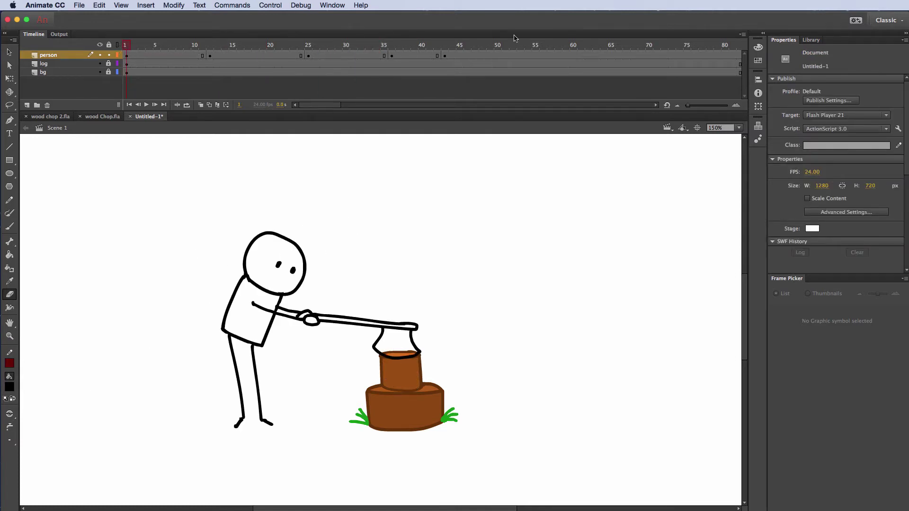
pyautogui.press('Return')
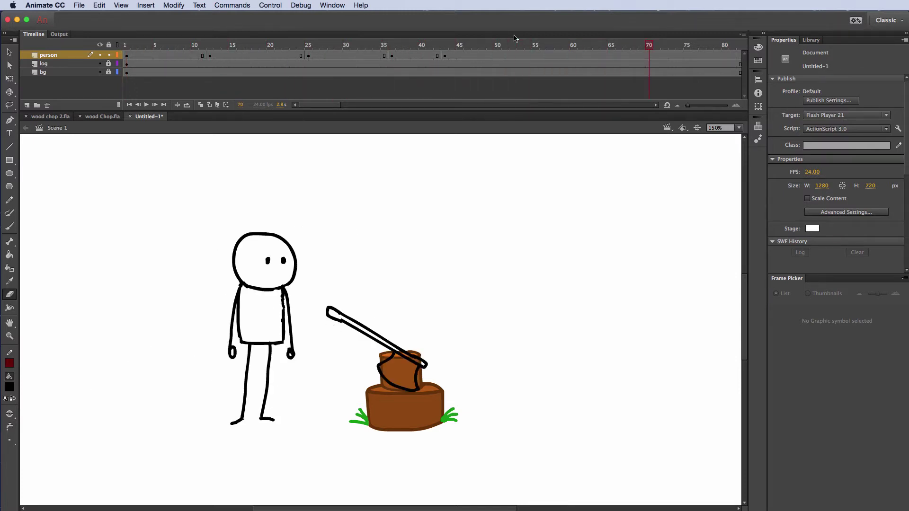
pyautogui.moveTo(462, 46); pyautogui.dragTo(125, 46)
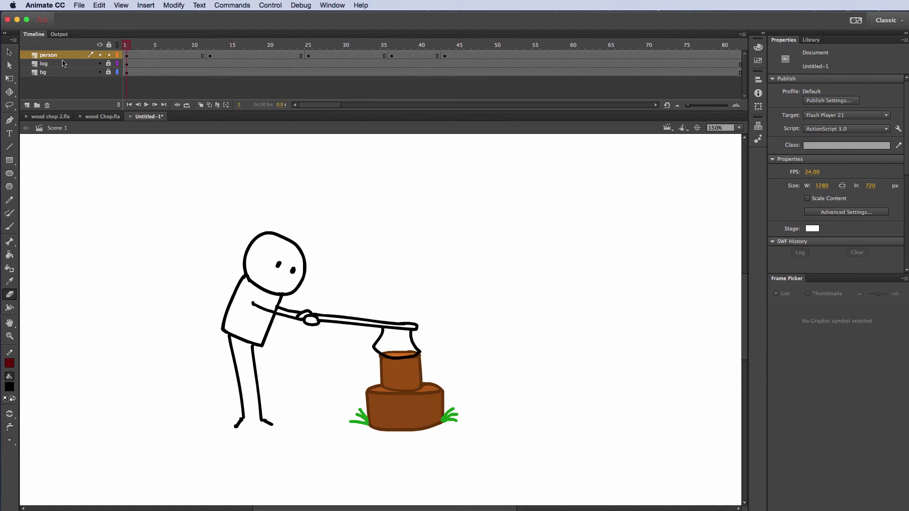
# Play the animation and move the standing-pose keyframe on the person layer to frame 42
pyautogui.press('Return')
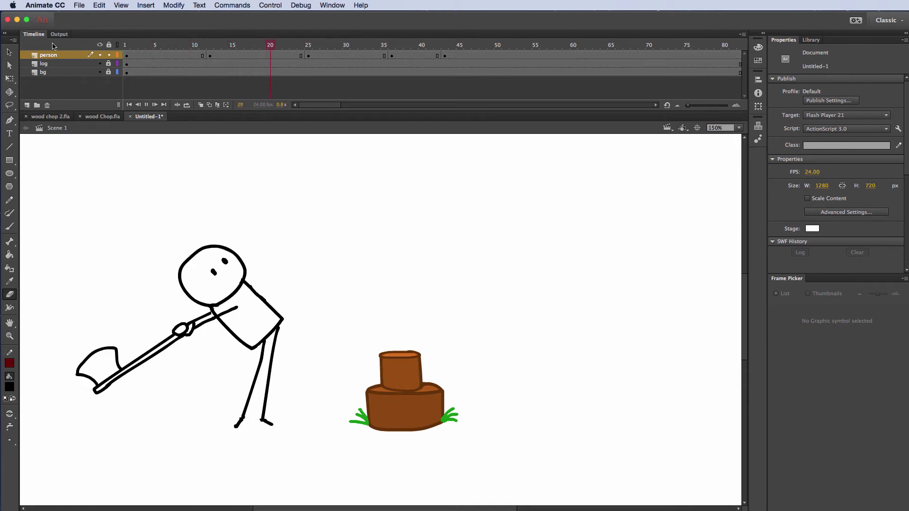
pyautogui.moveTo(125, 45); pyautogui.dragTo(162, 43)
pyautogui.moveTo(121, 47); pyautogui.dragTo(436, 55)
pyautogui.click(446, 56)
pyautogui.press('Return')
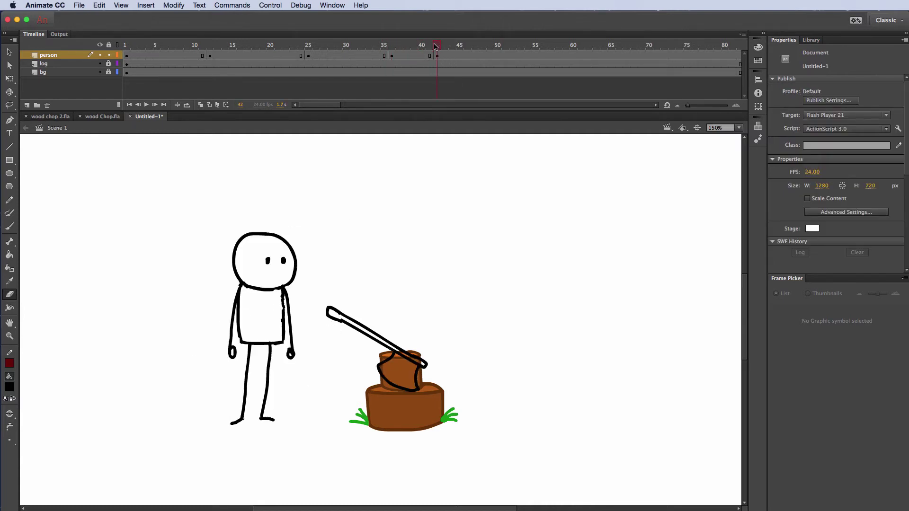
# Shift all the person layer's keyframes eight frames later so the first pose starts at frame 9
pyautogui.moveTo(278, 42); pyautogui.dragTo(101, 58)
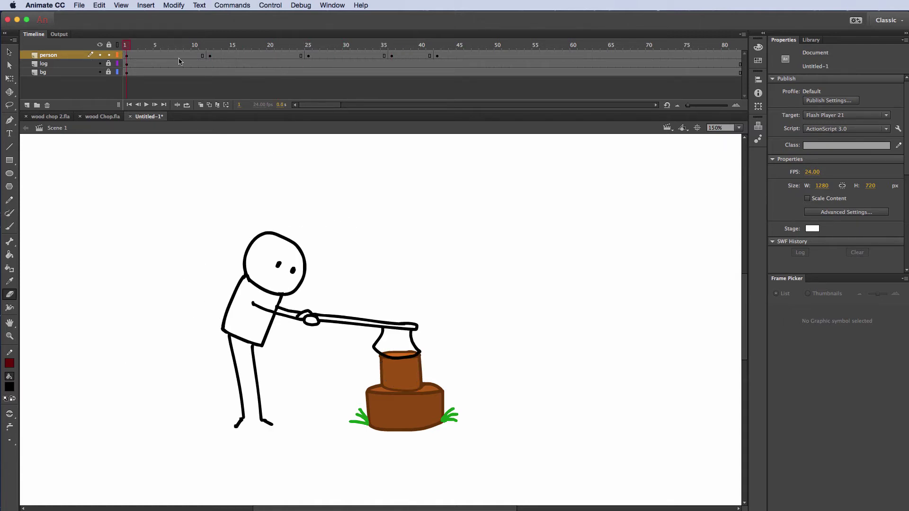
pyautogui.moveTo(124, 45)
pyautogui.mouseDown()
pyautogui.moveTo(173, 45)
pyautogui.moveTo(126, 45)
pyautogui.moveTo(172, 45)
pyautogui.moveTo(157, 45)
pyautogui.moveTo(163, 59)
pyautogui.moveTo(138, 64)
pyautogui.moveTo(437, 58)
pyautogui.mouseUp()
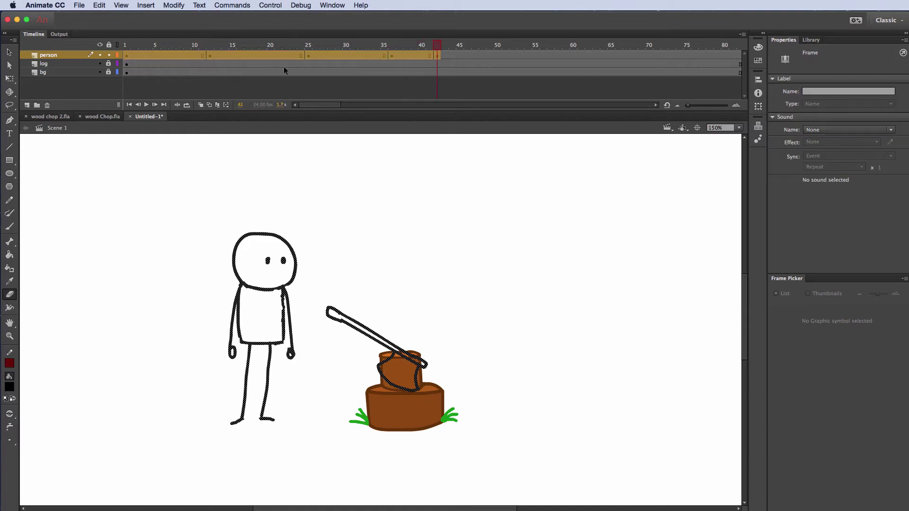
pyautogui.moveTo(145, 57); pyautogui.dragTo(128, 49)
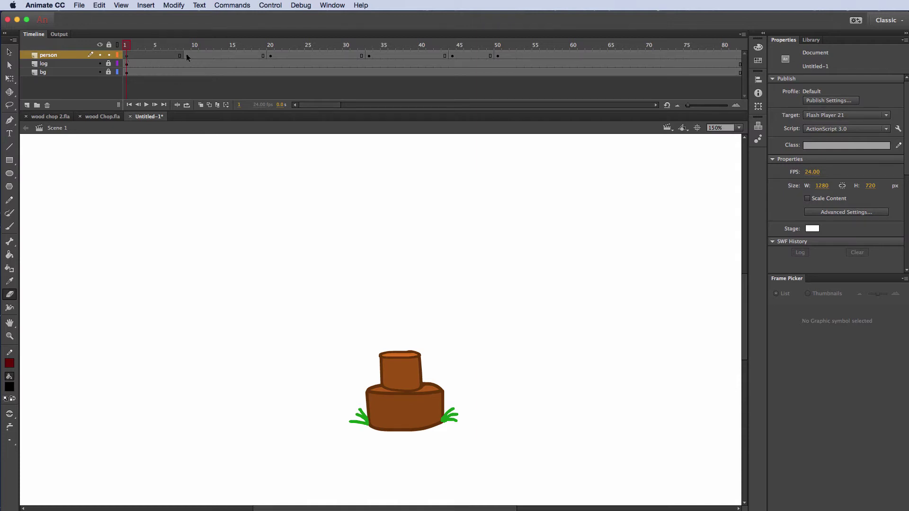
# Copy the first pose from frame 9 of the person layer and paste it into the empty frame 1
pyautogui.click(187, 57)
pyautogui.rightClick(187, 61)
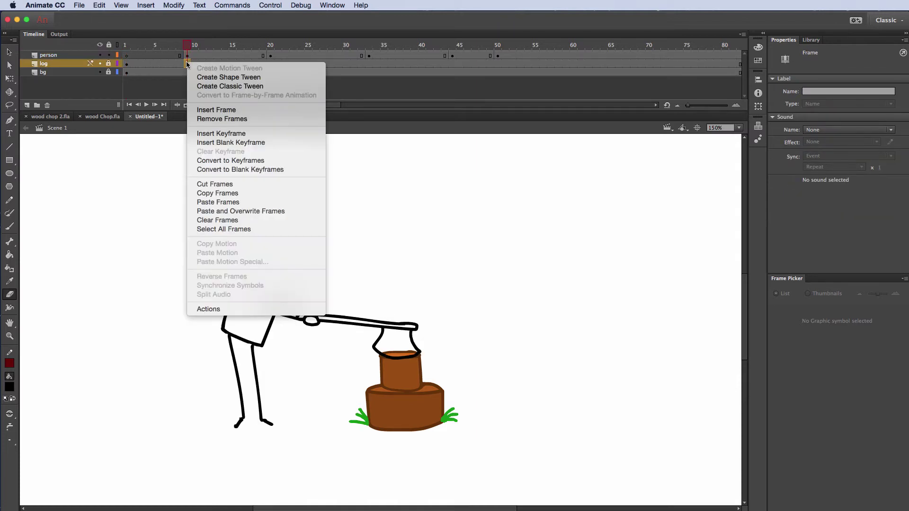
pyautogui.click(187, 57)
pyautogui.click(186, 57)
pyautogui.rightClick(187, 57)
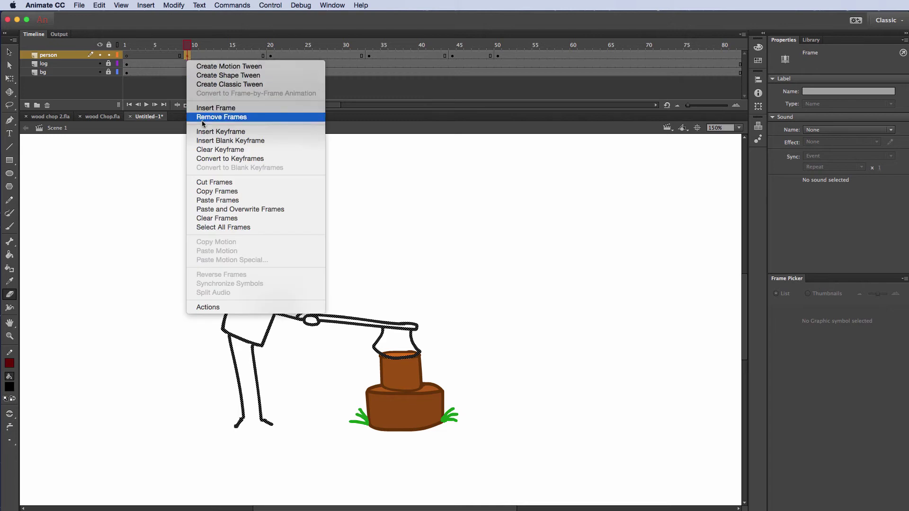
pyautogui.click(216, 191)
pyautogui.click(127, 56)
pyautogui.rightClick(128, 57)
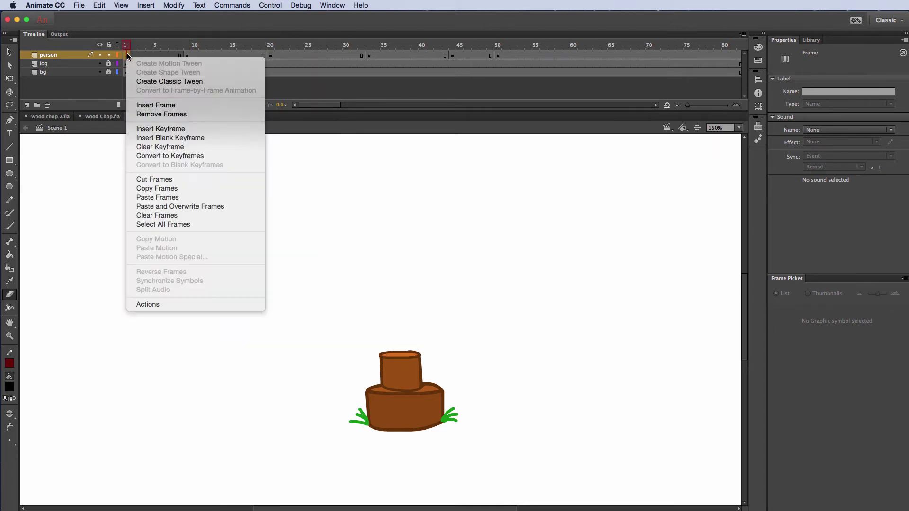
pyautogui.click(158, 198)
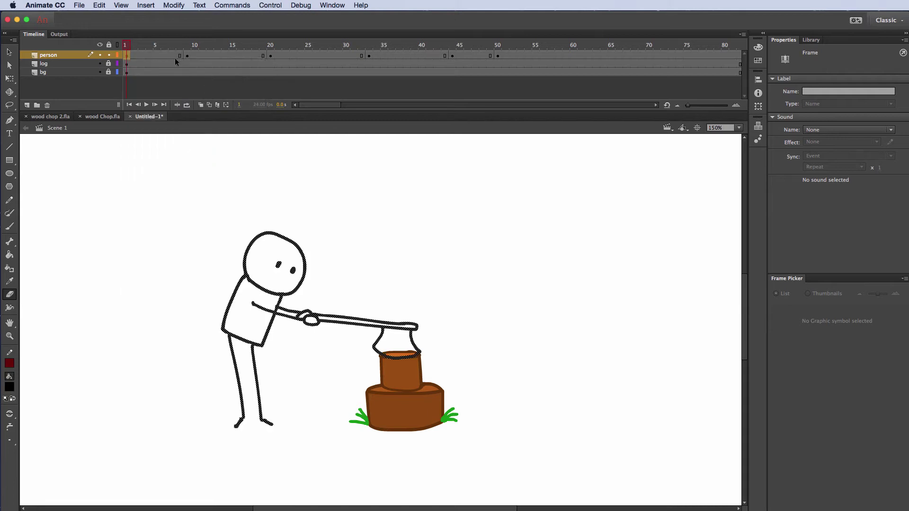
# Scrub over the opening frames and insert a keyframe at frame 11 on the person layer
pyautogui.click(127, 45)
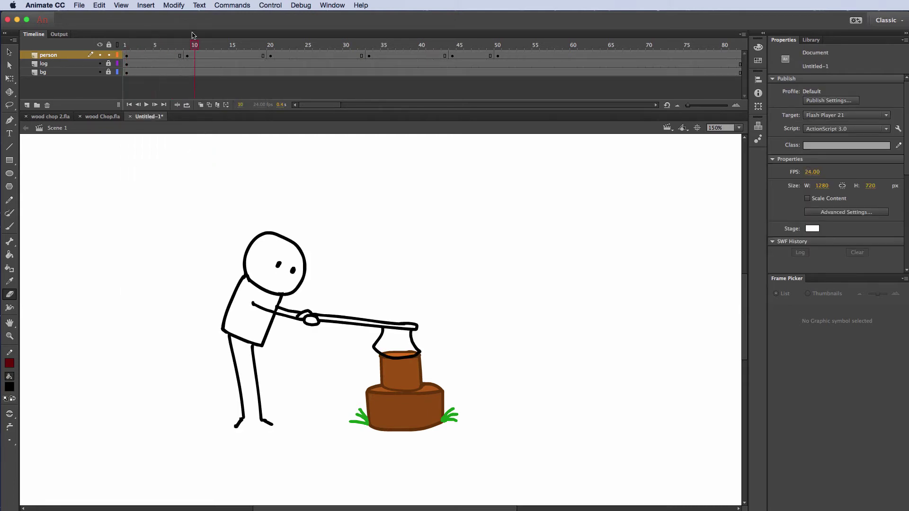
pyautogui.moveTo(126, 45); pyautogui.dragTo(187, 45)
pyautogui.click(196, 56)
pyautogui.rightClick(202, 56)
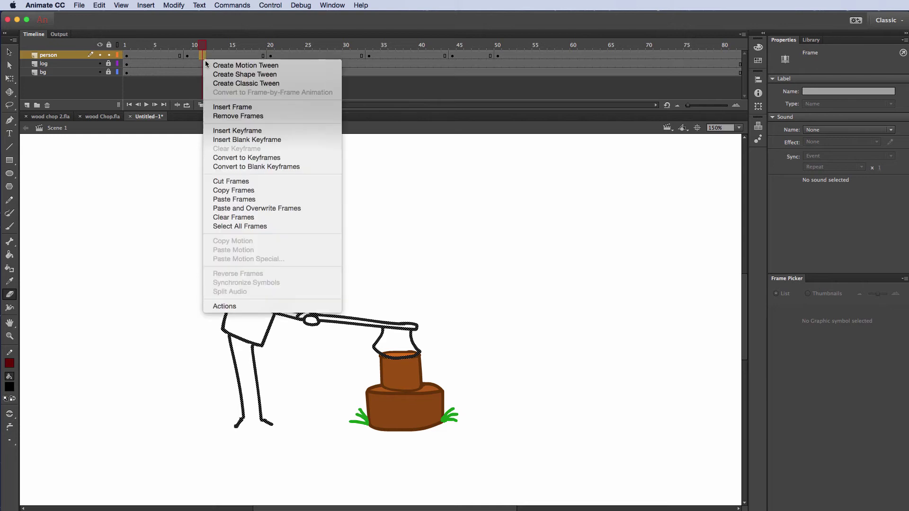
pyautogui.click(241, 131)
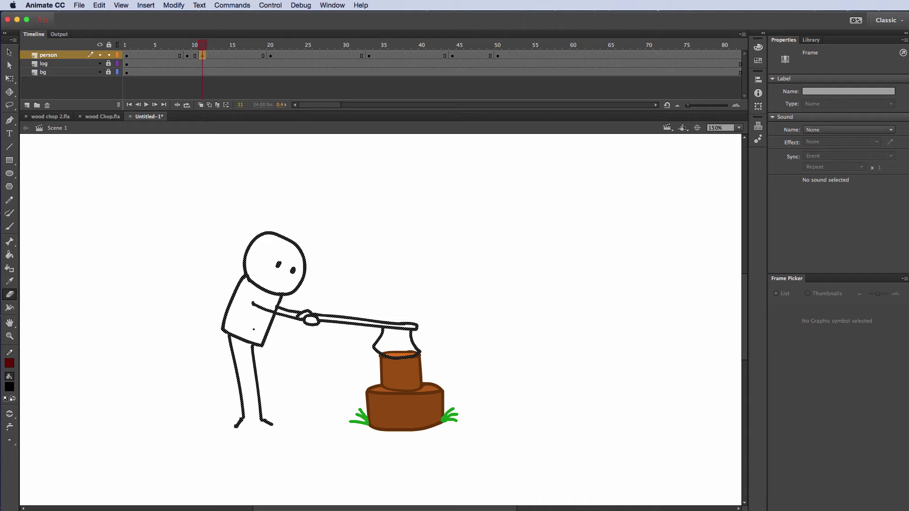
# Select the upper body and axe at frame 11 and rotate them slightly backward about the hips, lifting the axe off the log
pyautogui.press('l')
pyautogui.moveTo(364, 233)
pyautogui.mouseDown()
pyautogui.moveTo(217, 229)
pyautogui.moveTo(185, 322)
pyautogui.moveTo(212, 339)
pyautogui.moveTo(348, 372)
pyautogui.moveTo(452, 345)
pyautogui.moveTo(383, 191)
pyautogui.mouseUp()
pyautogui.click(9, 78)
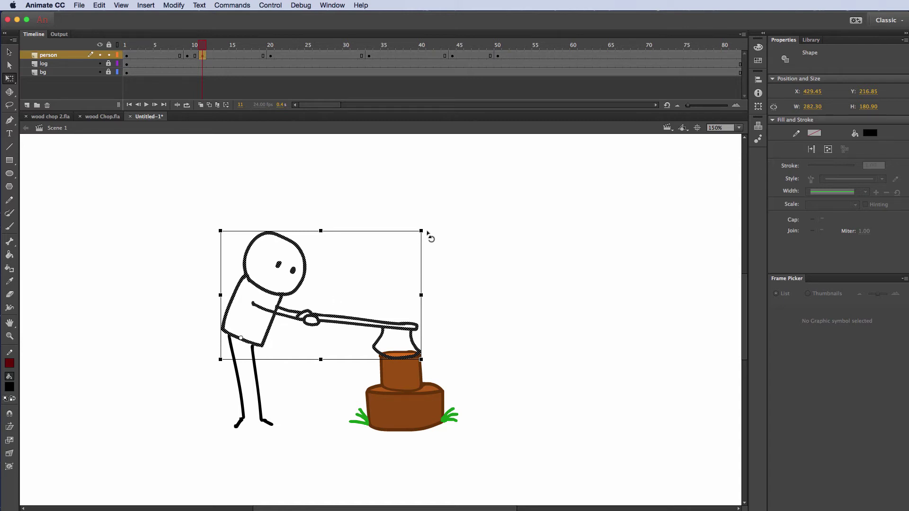
pyautogui.moveTo(428, 233); pyautogui.dragTo(426, 223)
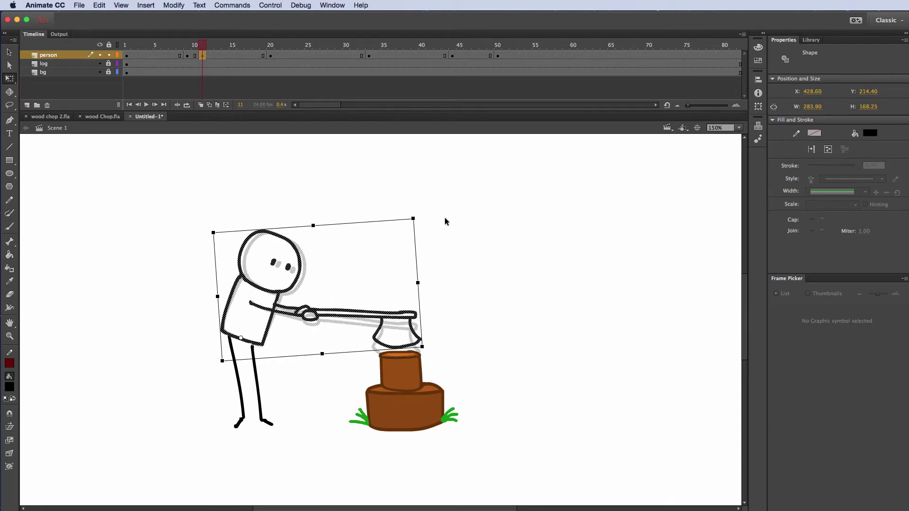
pyautogui.click(483, 235)
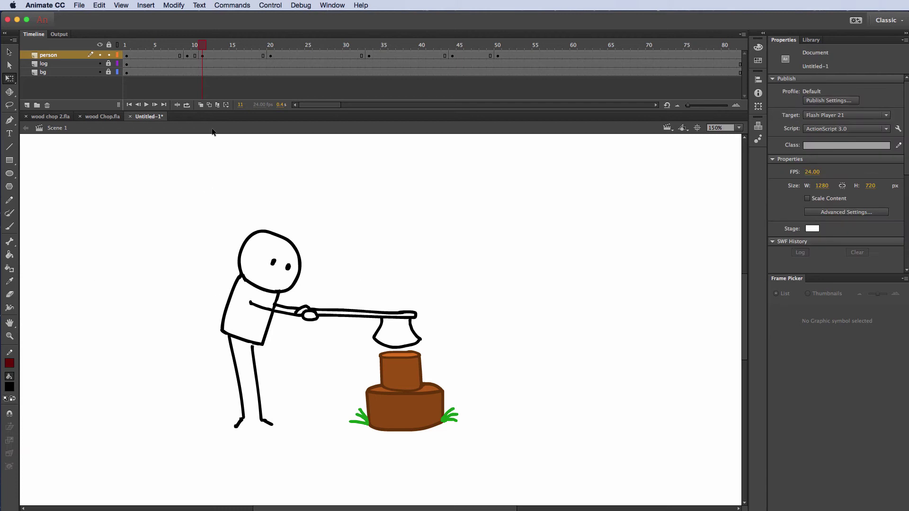
# Move the axe-back keyframe from frame 20 to frame 13 and scrub through the quicker backswing
pyautogui.moveTo(194, 46); pyautogui.dragTo(205, 47)
pyautogui.moveTo(200, 48)
pyautogui.mouseDown()
pyautogui.moveTo(277, 46)
pyautogui.moveTo(189, 46)
pyautogui.moveTo(267, 46)
pyautogui.moveTo(210, 47)
pyautogui.mouseUp()
pyautogui.click(271, 56)
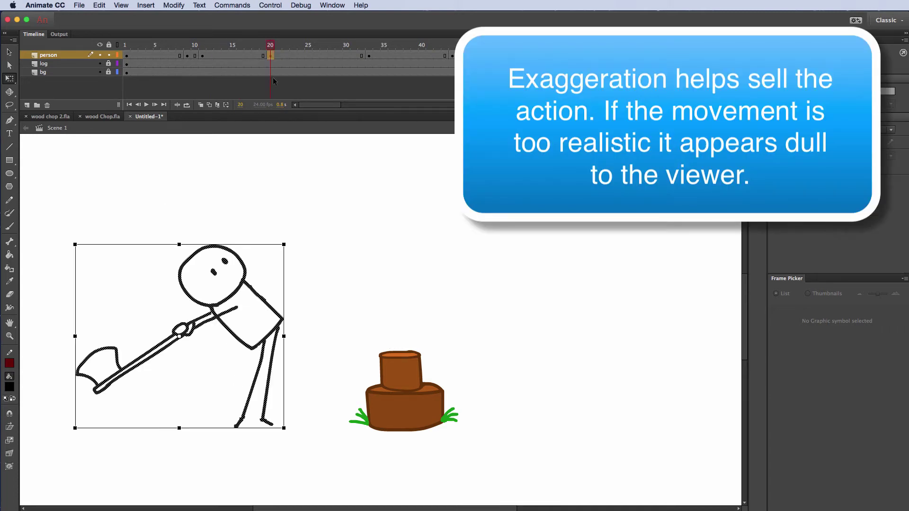
pyautogui.moveTo(272, 57); pyautogui.dragTo(221, 44)
pyautogui.click(169, 43)
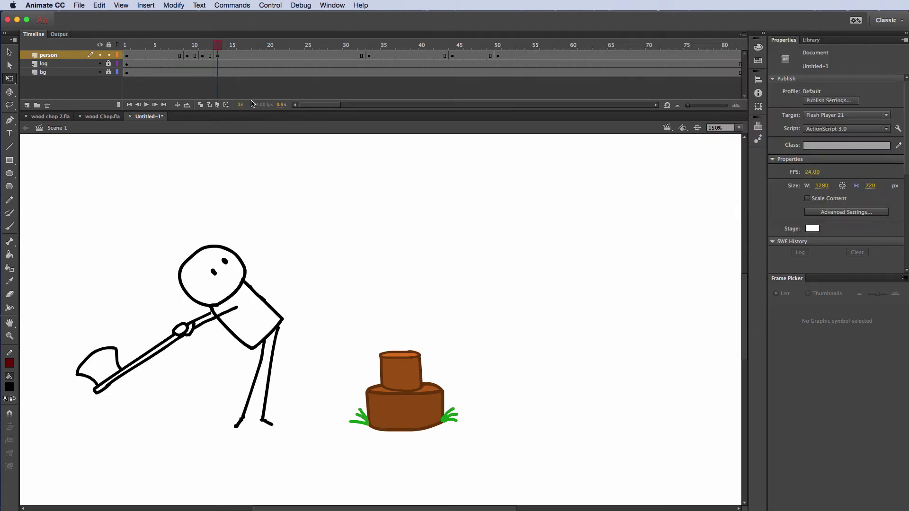
# Insert a keyframe at frame 15 on the person layer and rotate the upper body and axe slightly farther back about the hips
pyautogui.click(232, 56)
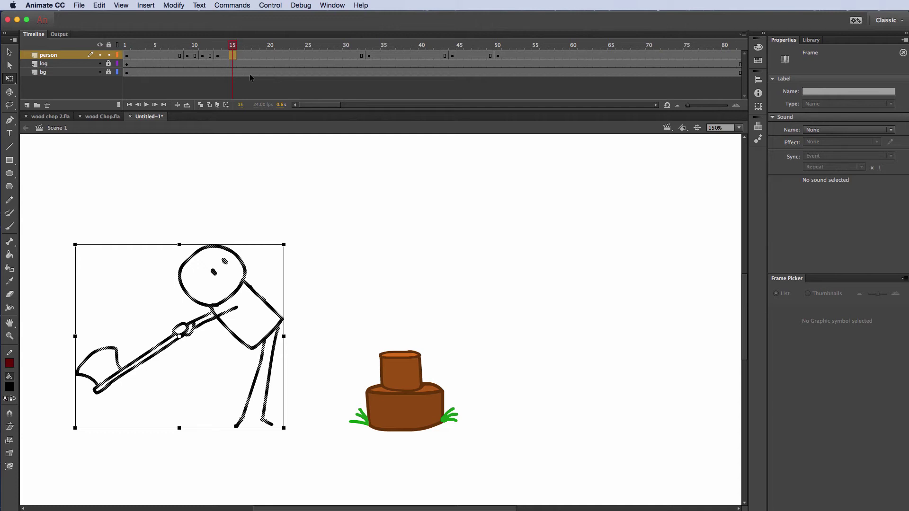
pyautogui.click(211, 65)
pyautogui.click(233, 57)
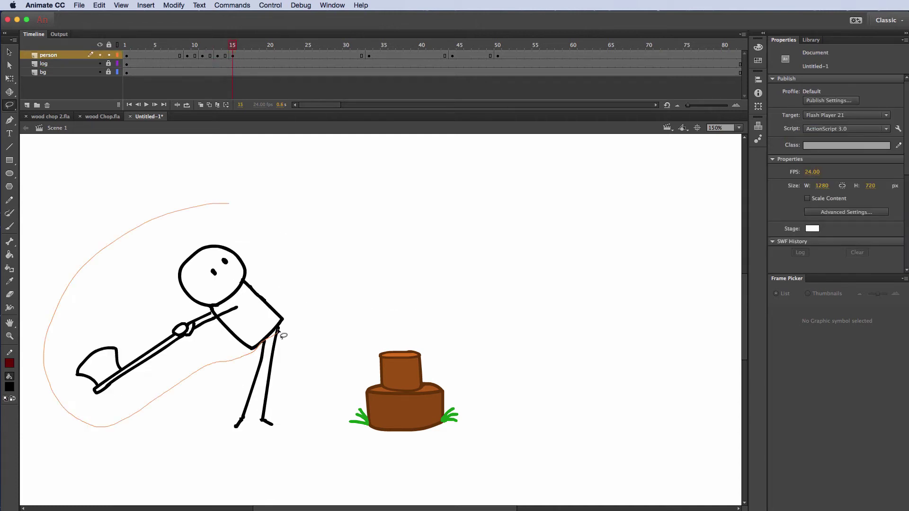
pyautogui.moveTo(282, 331); pyautogui.dragTo(283, 266)
pyautogui.moveTo(243, 187)
pyautogui.mouseDown()
pyautogui.moveTo(57, 312)
pyautogui.moveTo(76, 409)
pyautogui.moveTo(185, 384)
pyautogui.moveTo(277, 334)
pyautogui.moveTo(295, 287)
pyautogui.moveTo(242, 192)
pyautogui.moveTo(246, 173)
pyautogui.mouseUp()
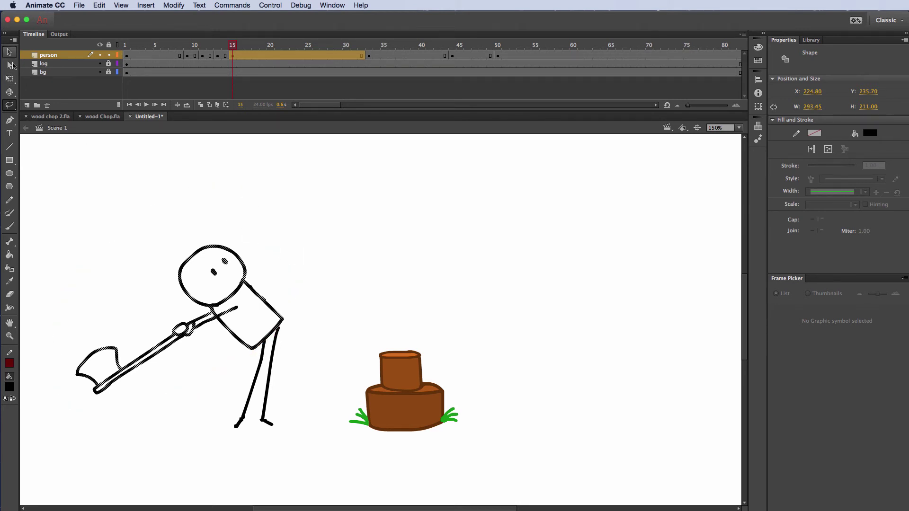
pyautogui.click(9, 78)
pyautogui.moveTo(179, 320); pyautogui.dragTo(272, 331)
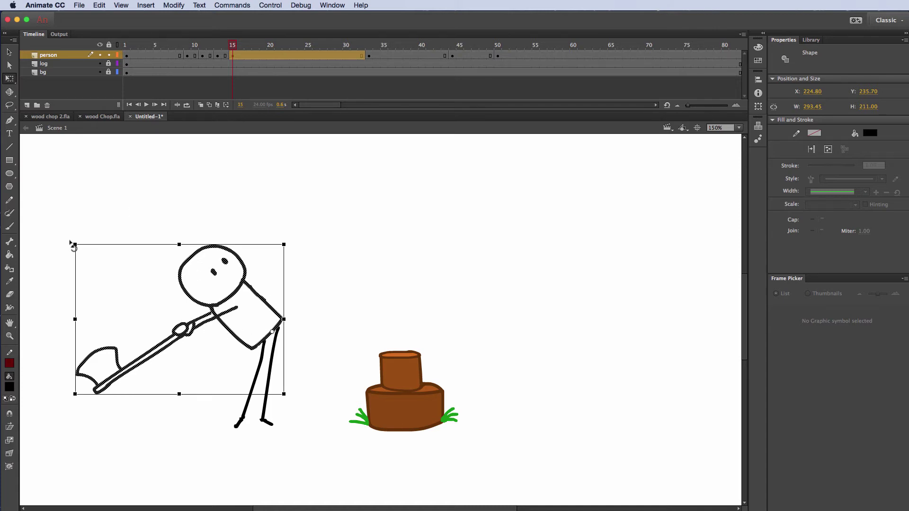
pyautogui.moveTo(73, 244); pyautogui.dragTo(70, 255)
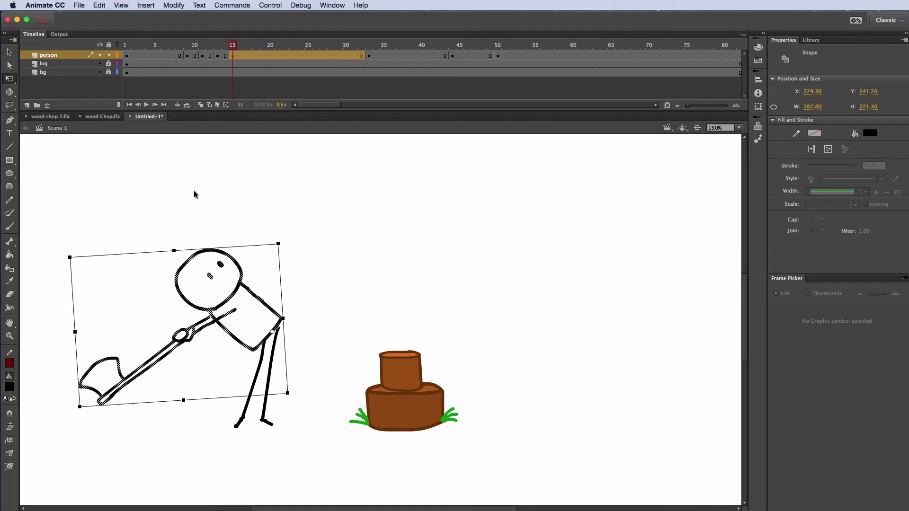
# Insert a keyframe at frame 17 and rotate the upper body and axe back about the hips by a smaller amount
pyautogui.click(248, 55)
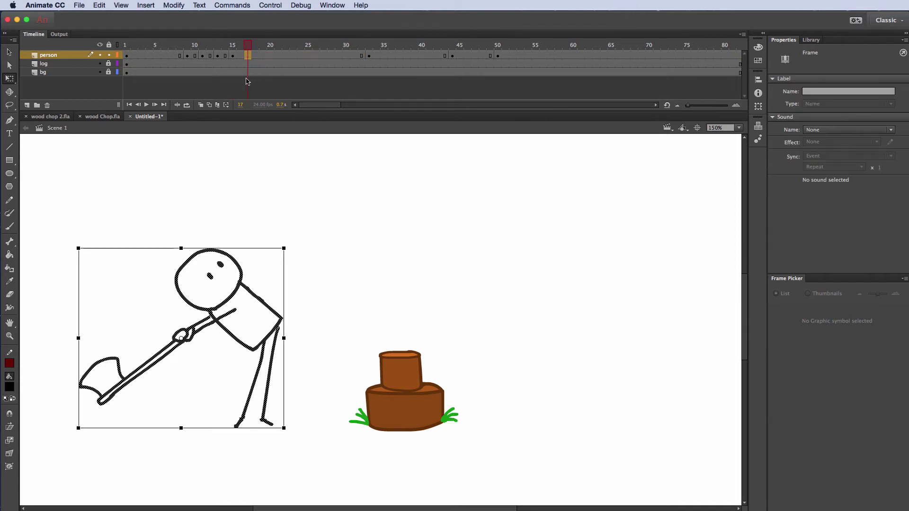
pyautogui.click(304, 178)
pyautogui.press('l')
pyautogui.moveTo(220, 205)
pyautogui.mouseDown()
pyautogui.moveTo(85, 275)
pyautogui.moveTo(60, 414)
pyautogui.moveTo(188, 387)
pyautogui.moveTo(253, 353)
pyautogui.moveTo(279, 328)
pyautogui.moveTo(293, 256)
pyautogui.mouseUp()
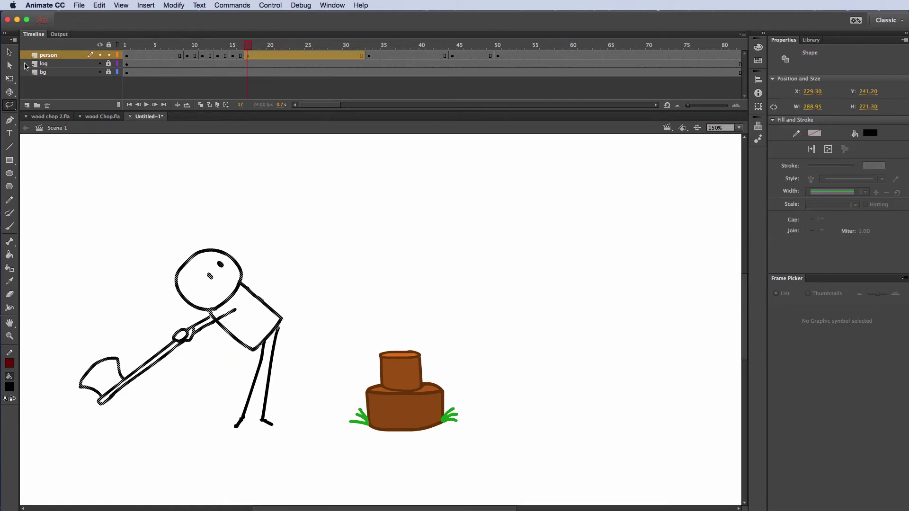
pyautogui.click(10, 78)
pyautogui.moveTo(180, 334); pyautogui.dragTo(271, 337)
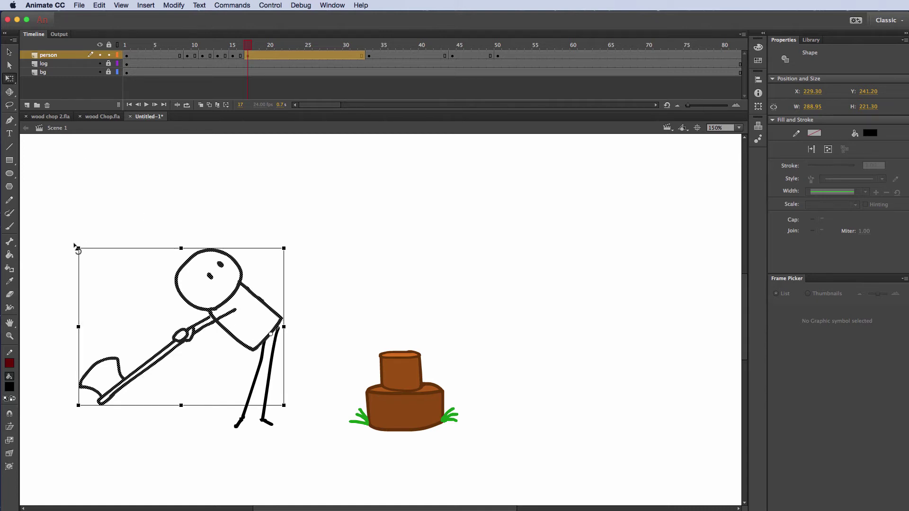
pyautogui.moveTo(76, 251); pyautogui.dragTo(73, 251)
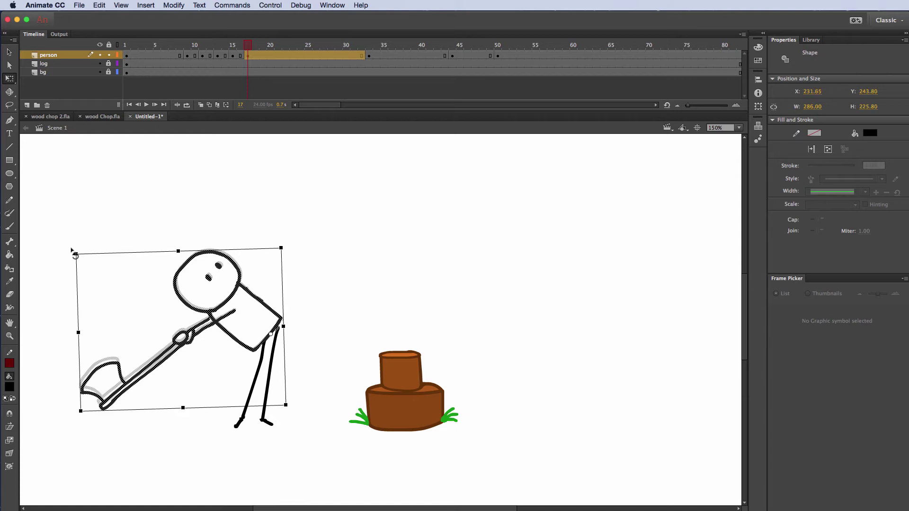
pyautogui.click(122, 219)
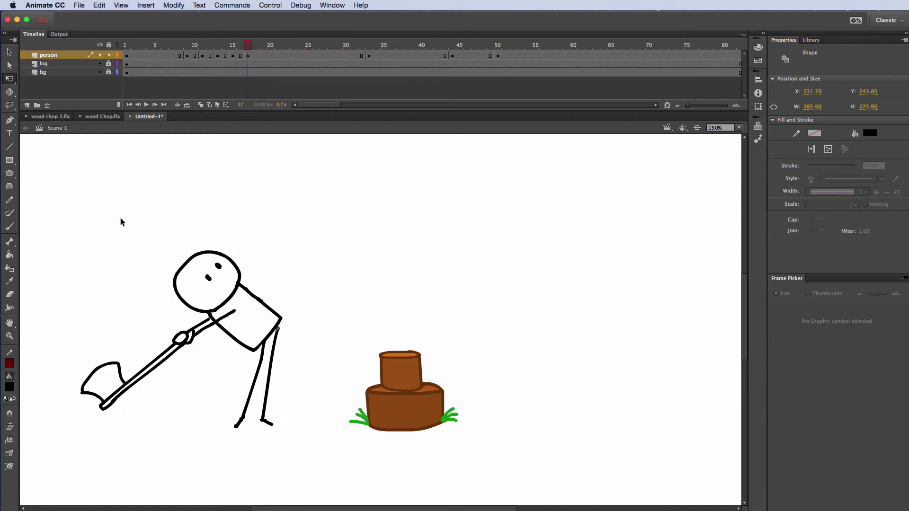
# Insert a keyframe at frame 19 and rotate the upper body and axe back a tiny amount more about the hips
pyautogui.click(262, 55)
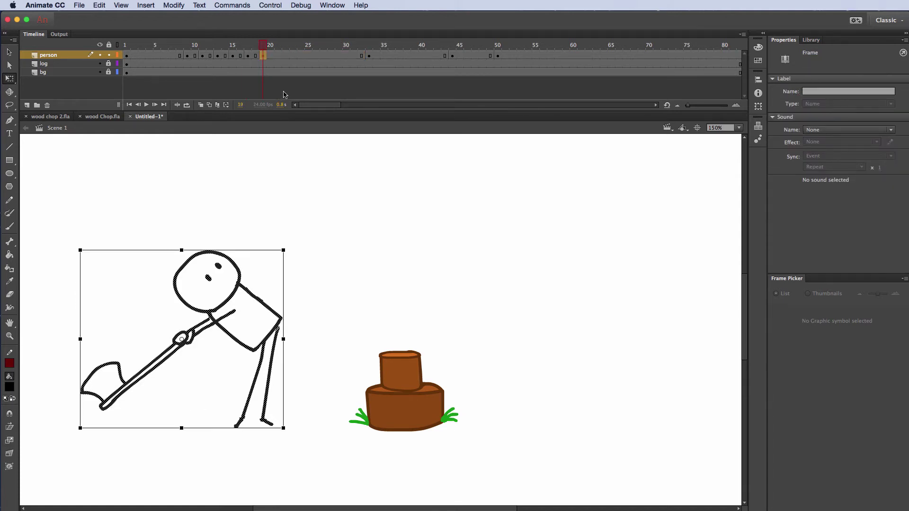
pyautogui.press('l')
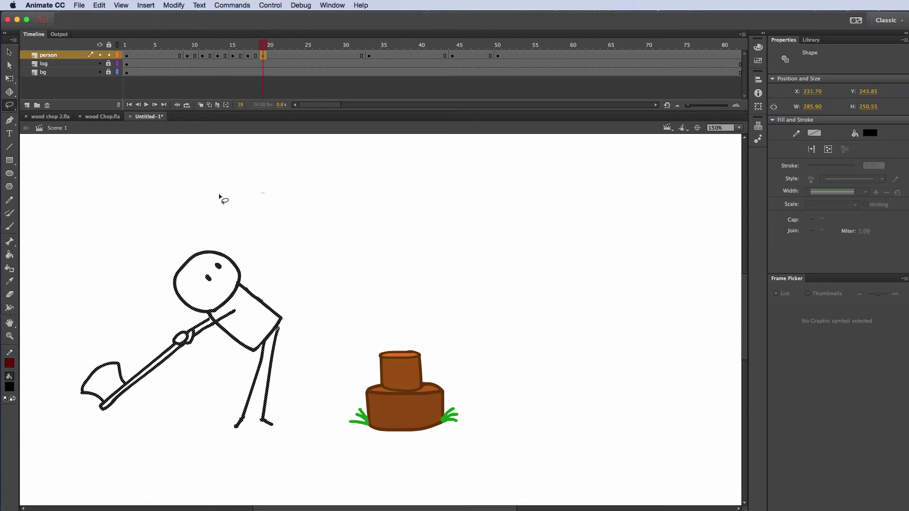
pyautogui.moveTo(265, 192)
pyautogui.mouseDown()
pyautogui.moveTo(108, 433)
pyautogui.moveTo(237, 369)
pyautogui.moveTo(291, 328)
pyautogui.moveTo(294, 187)
pyautogui.mouseUp()
pyautogui.press('q')
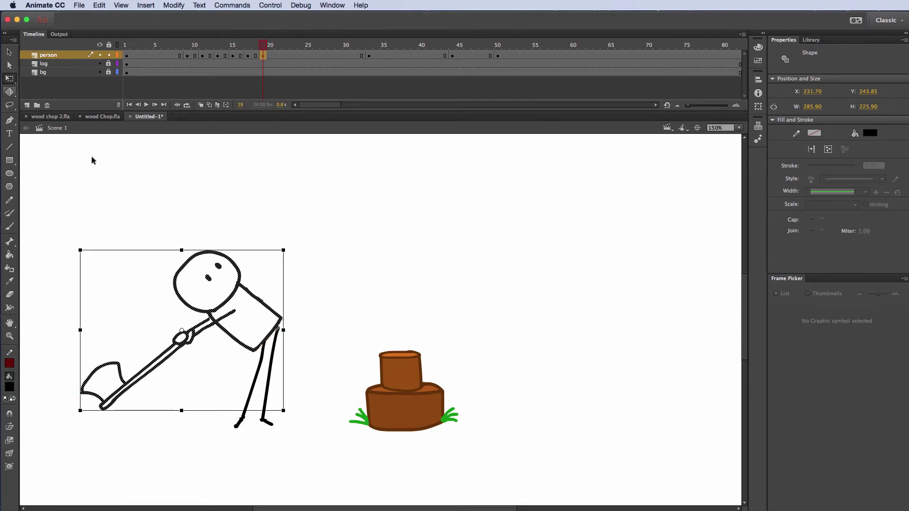
pyautogui.moveTo(182, 332); pyautogui.dragTo(270, 336)
pyautogui.moveTo(76, 248); pyautogui.dragTo(75, 252)
pyautogui.click(119, 225)
# Scrub from frame 1 through the backswing and the axe strike to check the motion, stopping at frame 35
pyautogui.moveTo(264, 47); pyautogui.dragTo(23, 51)
pyautogui.moveTo(127, 48); pyautogui.dragTo(83, 53)
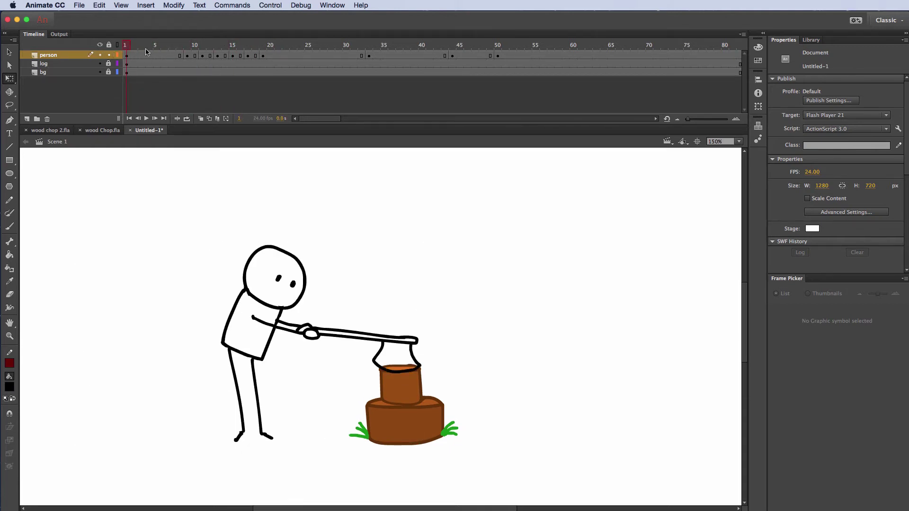
pyautogui.moveTo(146, 51)
pyautogui.mouseDown()
pyautogui.moveTo(263, 47)
pyautogui.moveTo(210, 50)
pyautogui.moveTo(255, 53)
pyautogui.mouseUp()
pyautogui.click(264, 55)
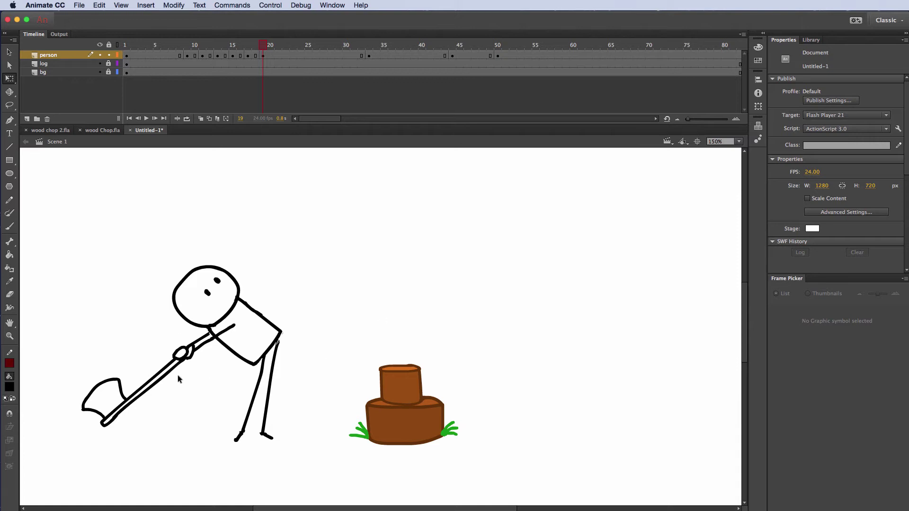
pyautogui.moveTo(262, 50); pyautogui.dragTo(369, 33)
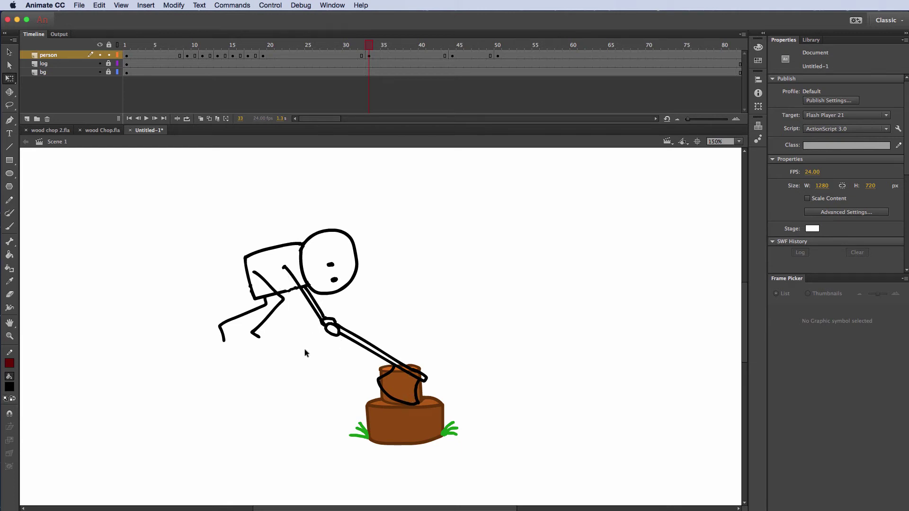
pyautogui.moveTo(211, 53); pyautogui.dragTo(392, 45)
pyautogui.moveTo(393, 45)
pyautogui.mouseDown()
pyautogui.moveTo(341, 43)
pyautogui.moveTo(384, 44)
pyautogui.mouseUp()
# Insert a keyframe at frame 35 and rotate the body clockwise about the hands, leaving the hands and axe in place on the log
pyautogui.click(386, 55)
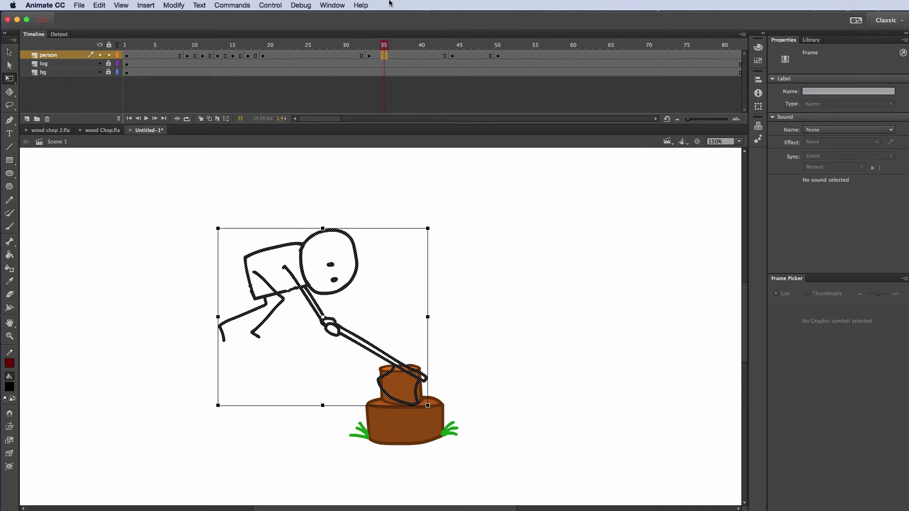
pyautogui.click(348, 189)
pyautogui.press('l')
pyautogui.moveTo(370, 185)
pyautogui.mouseDown()
pyautogui.moveTo(175, 282)
pyautogui.moveTo(311, 349)
pyautogui.moveTo(320, 322)
pyautogui.moveTo(390, 278)
pyautogui.moveTo(421, 173)
pyautogui.mouseUp()
pyautogui.click(9, 78)
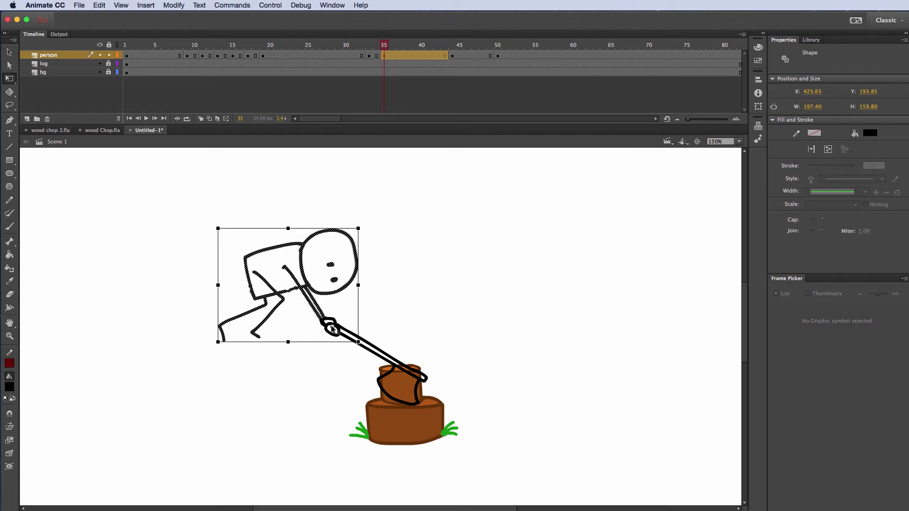
pyautogui.moveTo(365, 229); pyautogui.dragTo(424, 235)
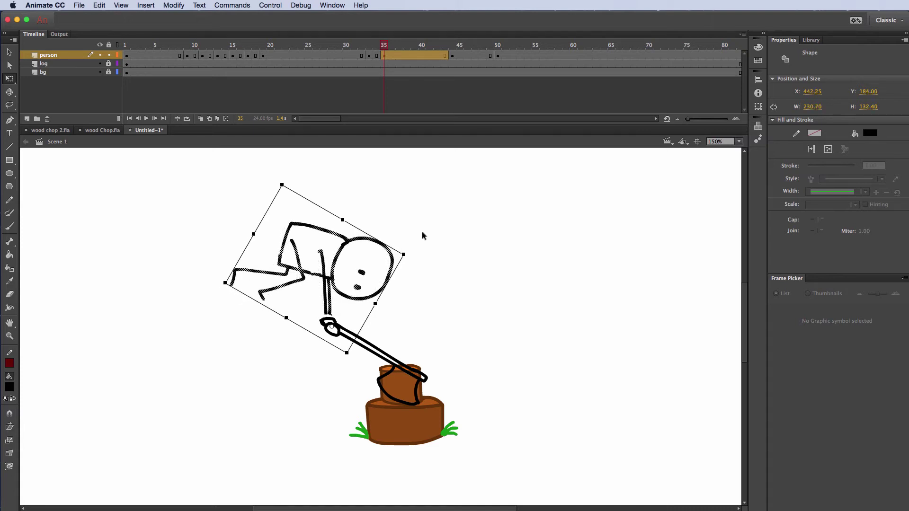
# Insert a keyframe at frame 37 and rotate the body slightly further clockwise about the hands, leaving the hands and axe in place
pyautogui.moveTo(386, 46)
pyautogui.mouseDown()
pyautogui.moveTo(371, 46)
pyautogui.moveTo(385, 50)
pyautogui.mouseUp()
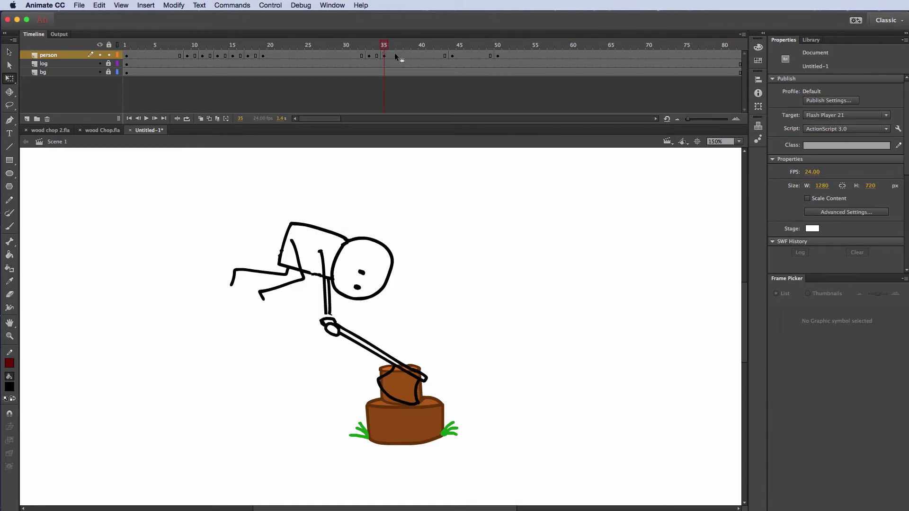
pyautogui.click(395, 55)
pyautogui.click(398, 55)
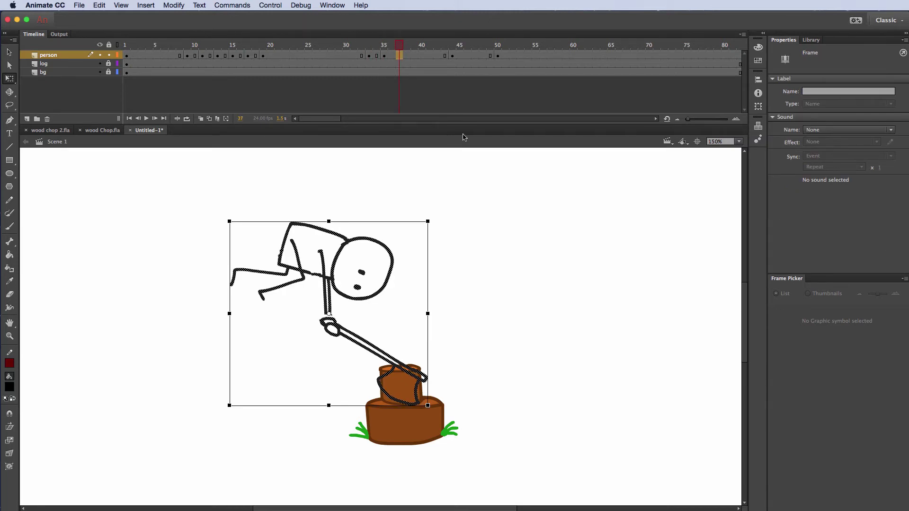
pyautogui.click(479, 256)
pyautogui.press('l')
pyautogui.moveTo(362, 189)
pyautogui.mouseDown()
pyautogui.moveTo(255, 201)
pyautogui.moveTo(263, 339)
pyautogui.moveTo(315, 314)
pyautogui.moveTo(361, 315)
pyautogui.moveTo(396, 215)
pyautogui.moveTo(374, 184)
pyautogui.mouseUp()
pyautogui.click(9, 78)
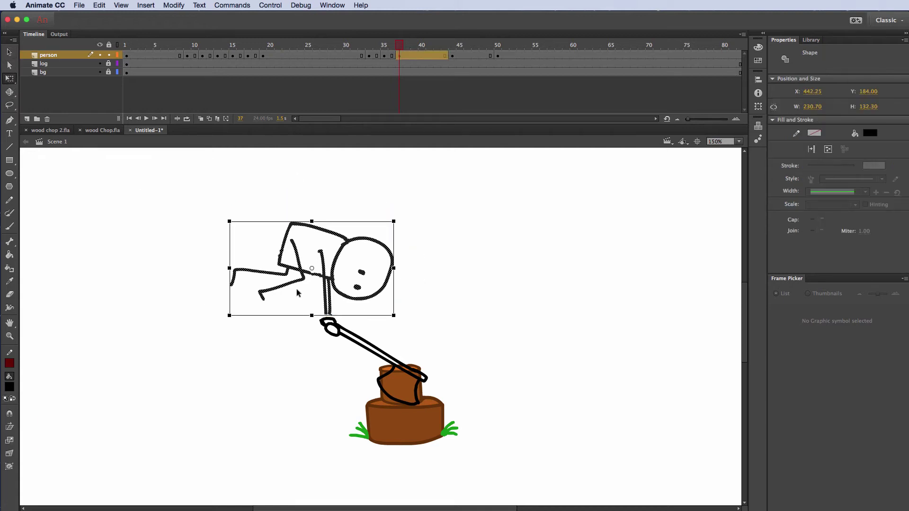
pyautogui.moveTo(312, 268); pyautogui.dragTo(333, 328)
pyautogui.moveTo(400, 221); pyautogui.dragTo(408, 229)
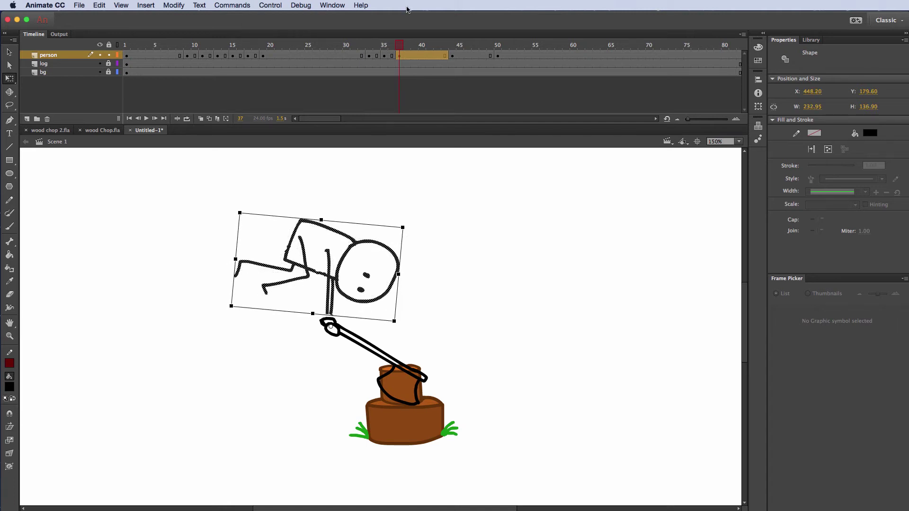
pyautogui.moveTo(398, 42)
pyautogui.mouseDown()
pyautogui.moveTo(362, 45)
pyautogui.moveTo(399, 46)
pyautogui.mouseUp()
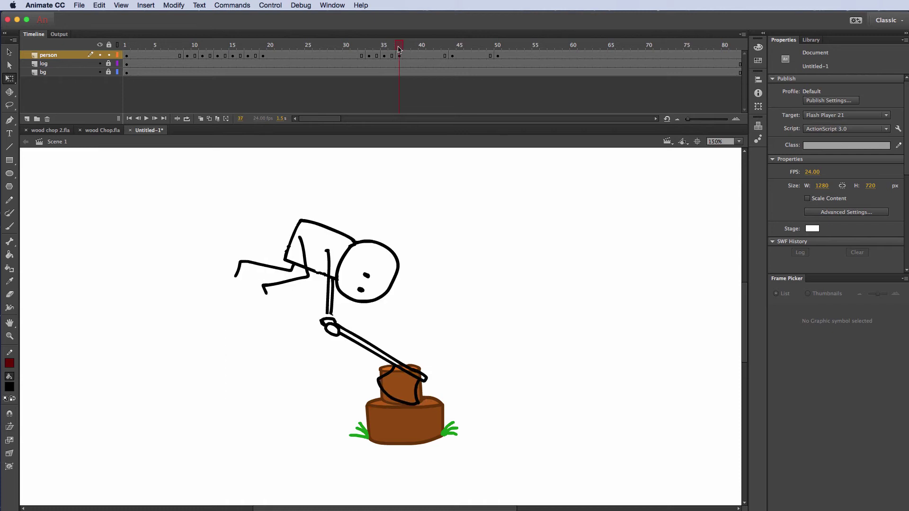
# Copy the person keyframe at frame 35 and paste it at frame 39
pyautogui.click(384, 56)
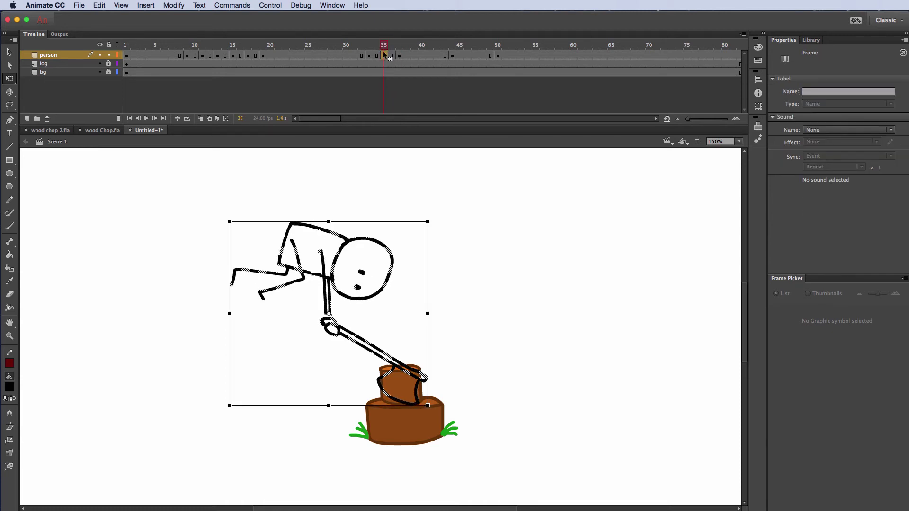
pyautogui.rightClick(385, 55)
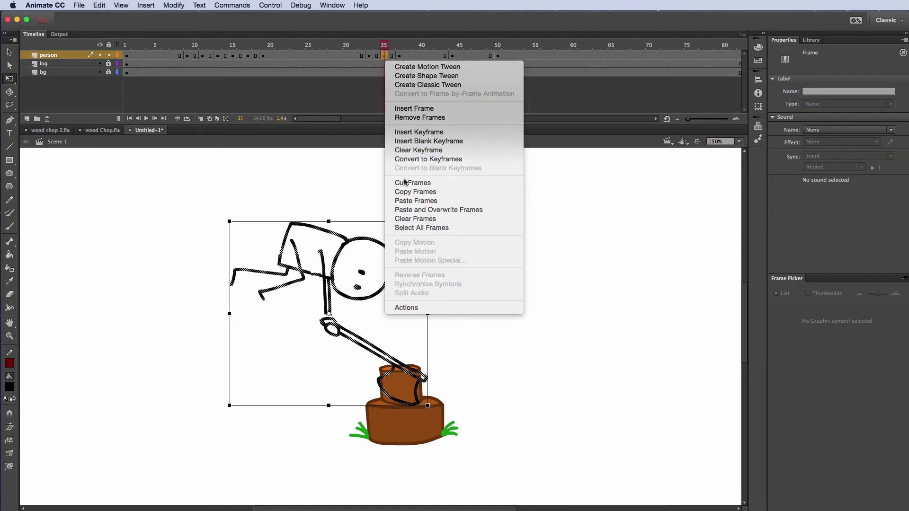
pyautogui.click(410, 193)
pyautogui.click(414, 55)
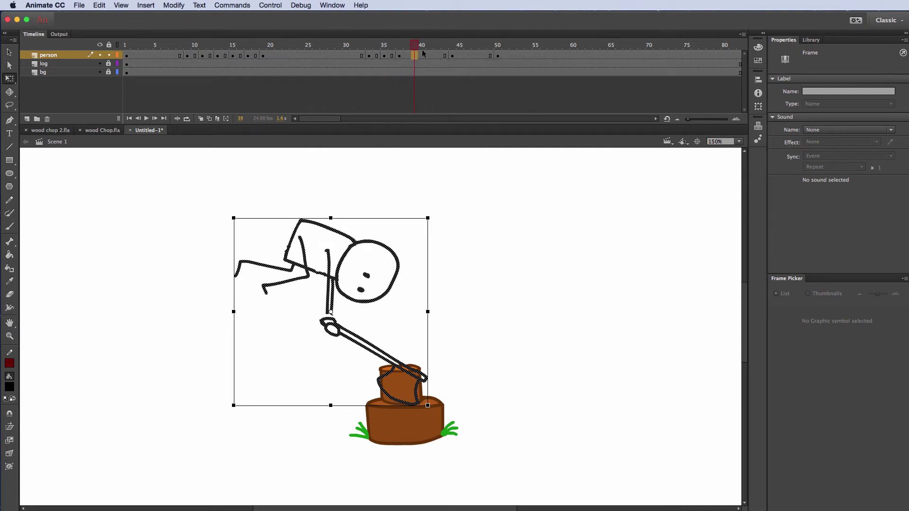
pyautogui.rightClick(415, 57)
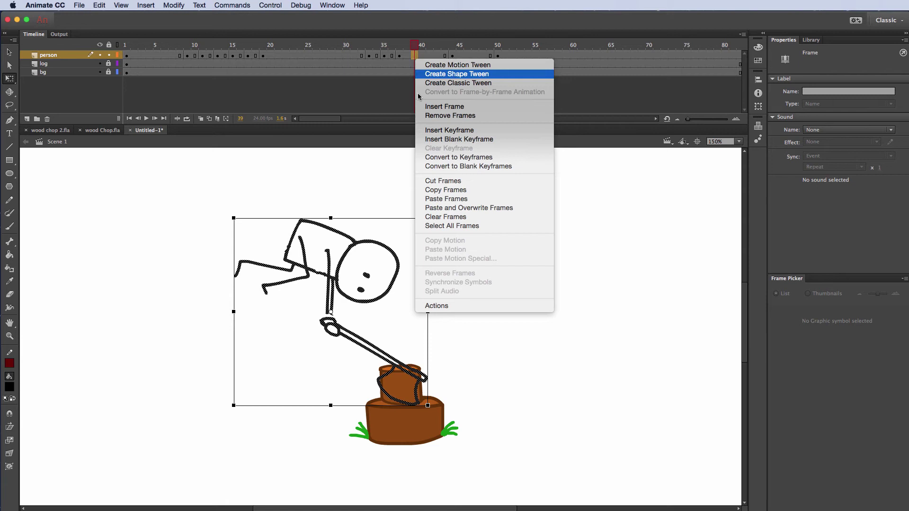
pyautogui.click(454, 199)
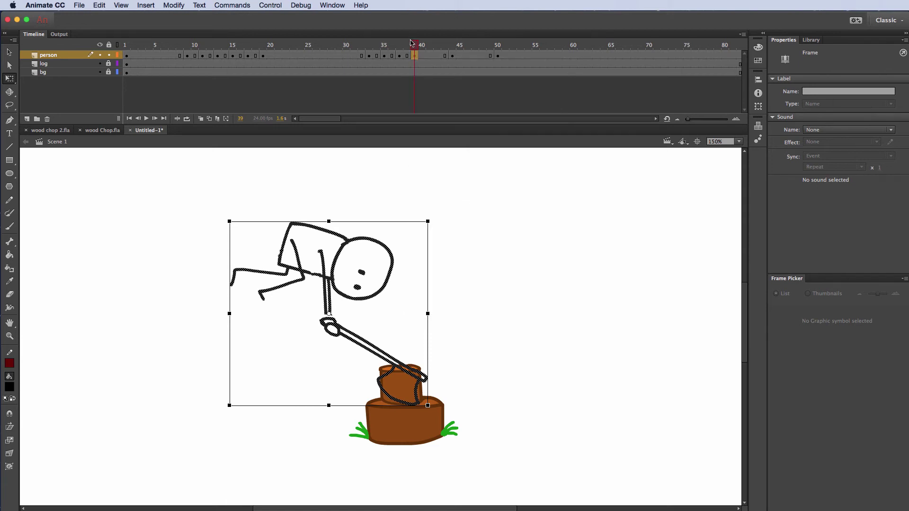
# Copy the axe-strike keyframe at frame 33 and paste it at frame 41 of the person layer
pyautogui.moveTo(411, 43); pyautogui.dragTo(361, 45)
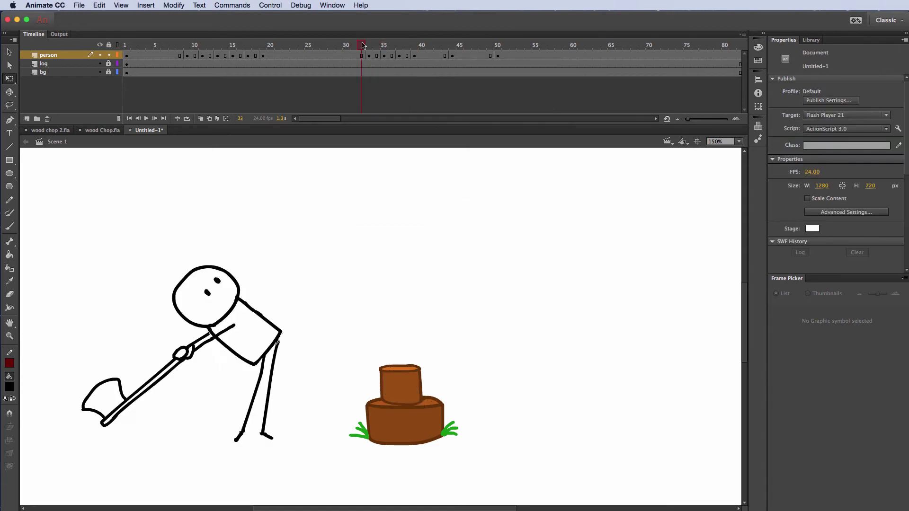
pyautogui.click(369, 56)
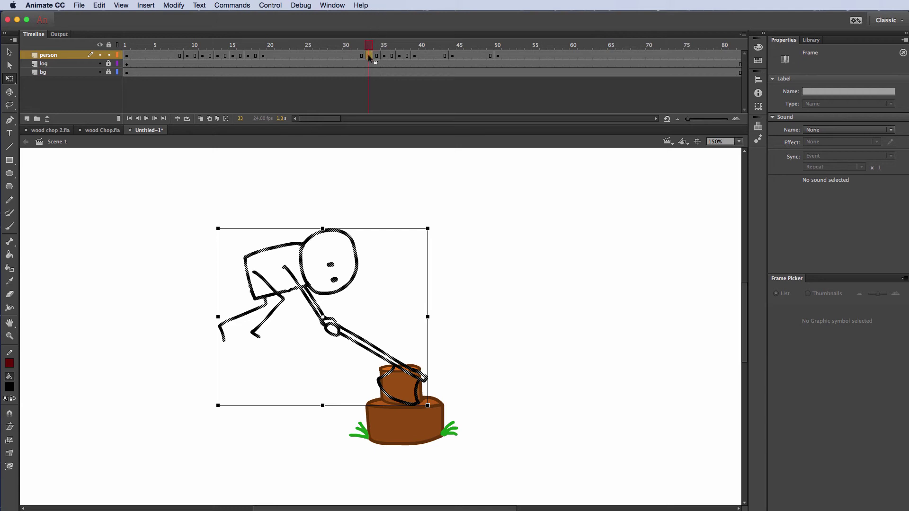
pyautogui.rightClick(369, 57)
pyautogui.click(412, 187)
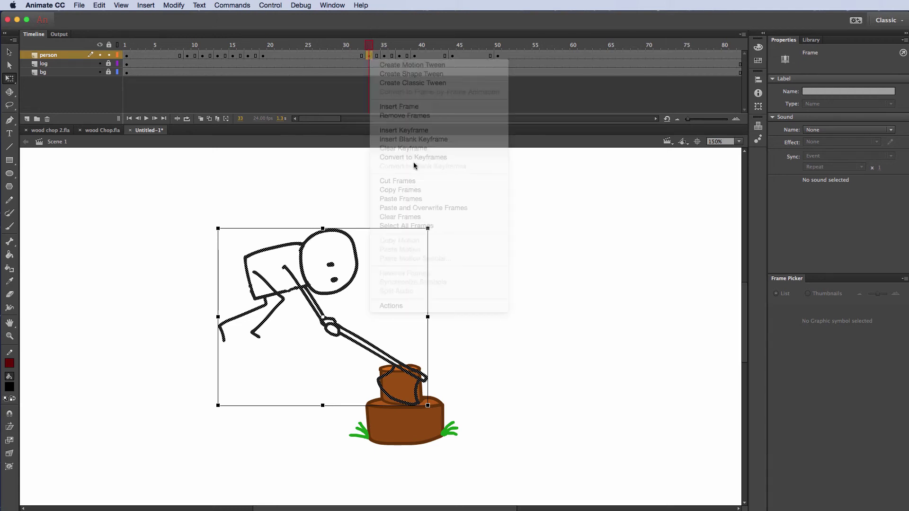
pyautogui.click(429, 56)
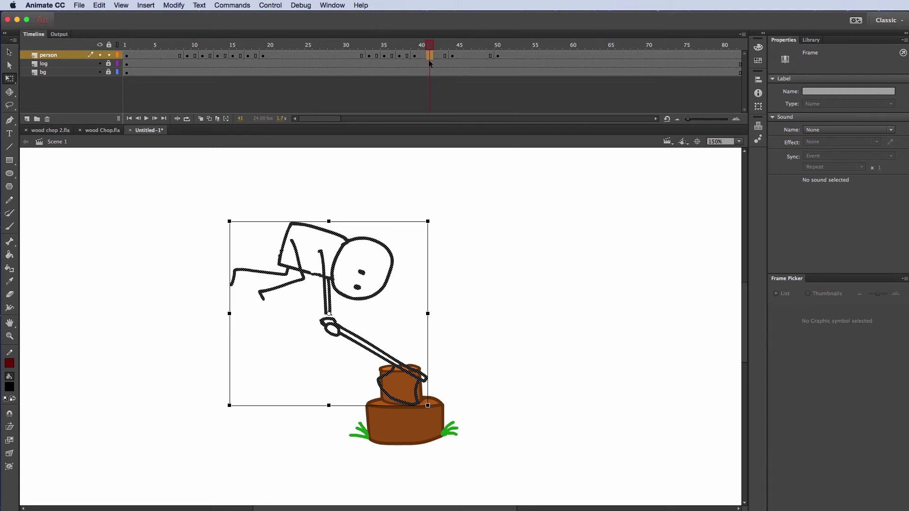
pyautogui.rightClick(430, 56)
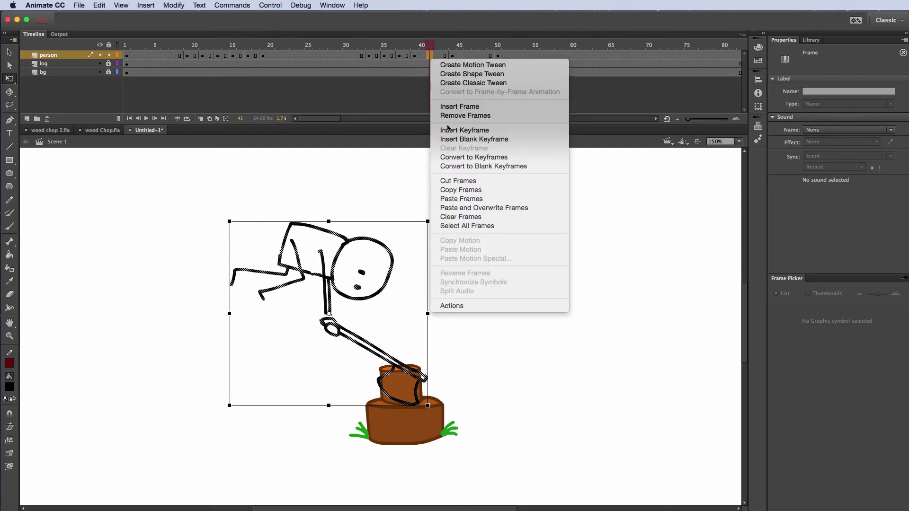
pyautogui.click(478, 200)
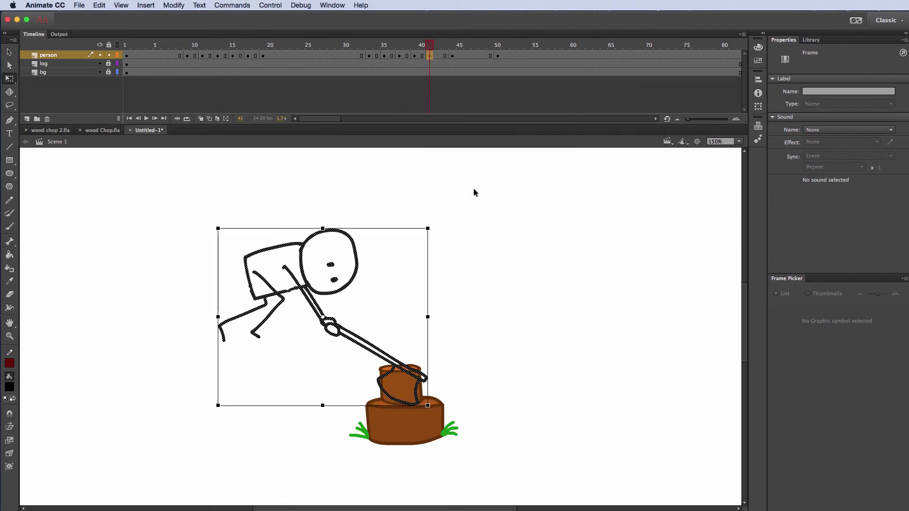
# Move the crouched landing keyframe of the person layer one frame on, to frame 45
pyautogui.moveTo(431, 45)
pyautogui.mouseDown()
pyautogui.moveTo(346, 45)
pyautogui.moveTo(452, 46)
pyautogui.moveTo(441, 48)
pyautogui.mouseUp()
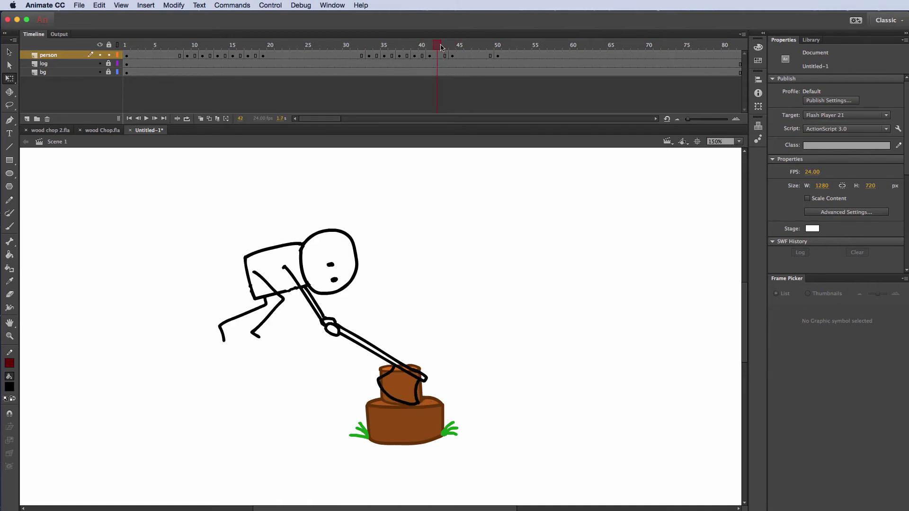
pyautogui.click(432, 46)
pyautogui.click(452, 55)
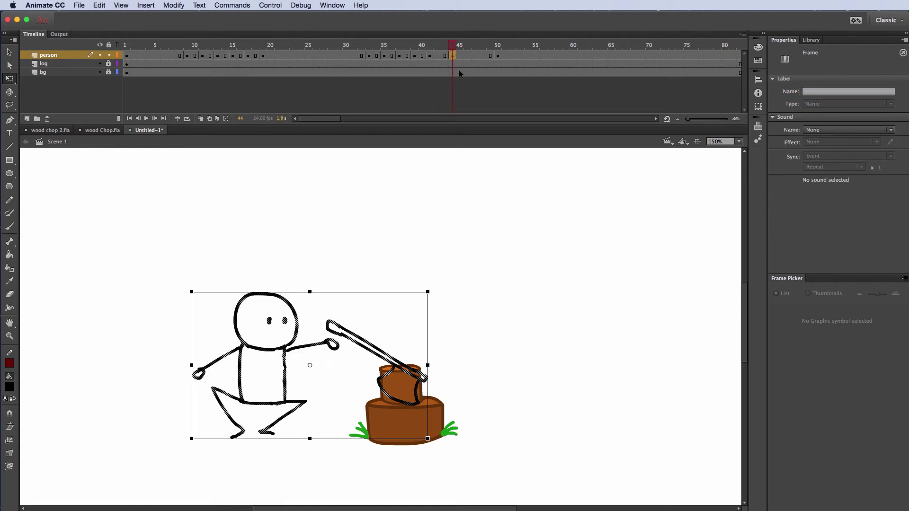
pyautogui.moveTo(459, 57); pyautogui.dragTo(460, 56)
# Insert a keyframe at frame 43 of the person layer and delete the hands gripping the axe
pyautogui.click(444, 47)
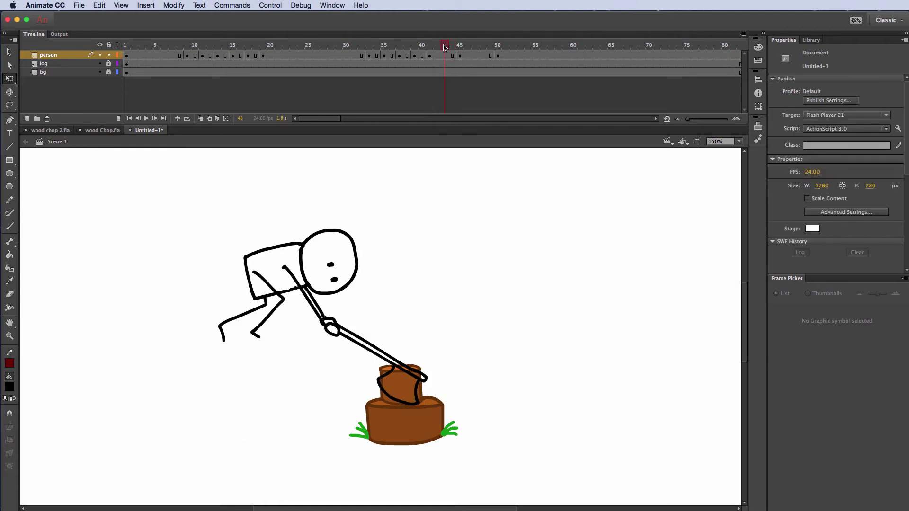
pyautogui.click(445, 56)
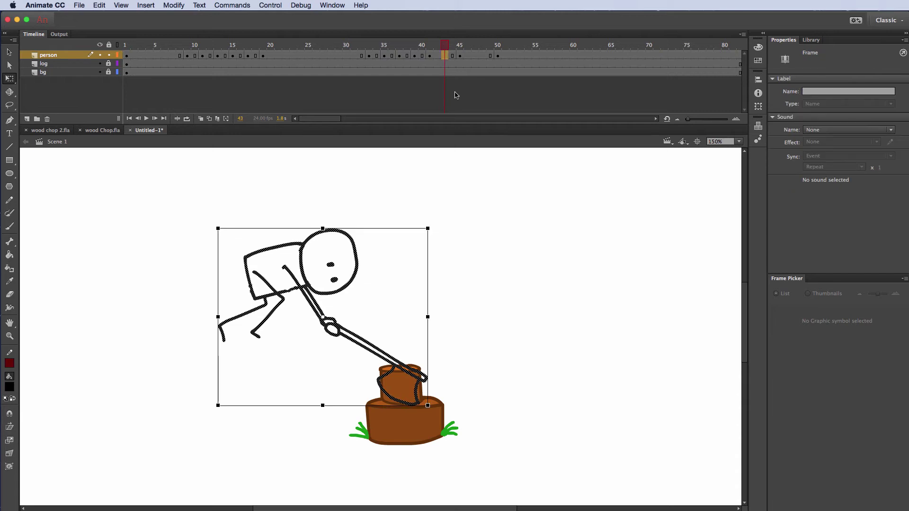
pyautogui.rightClick(445, 57)
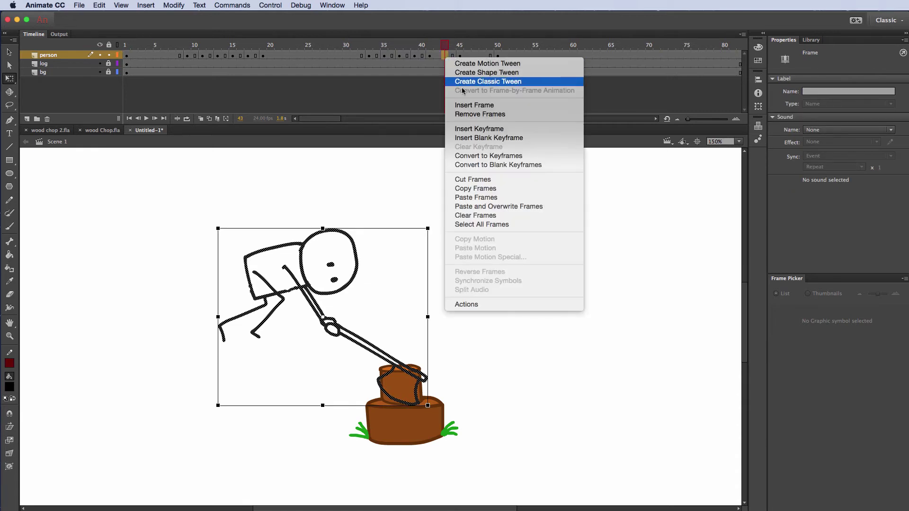
pyautogui.click(483, 129)
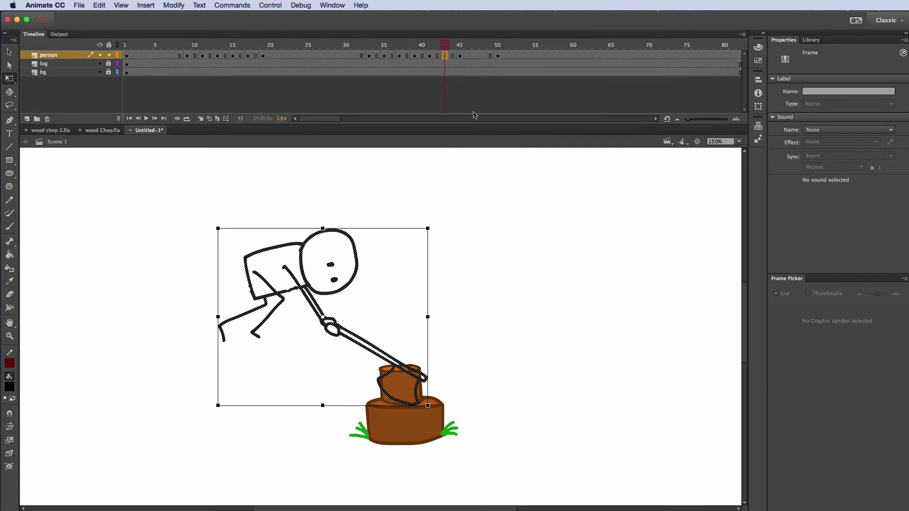
pyautogui.click(351, 191)
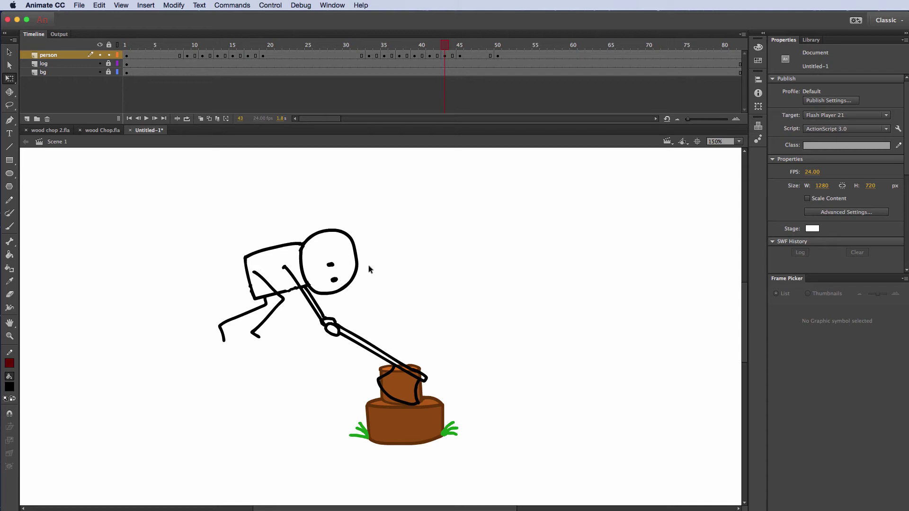
pyautogui.press('l')
pyautogui.moveTo(341, 309)
pyautogui.mouseDown()
pyautogui.moveTo(317, 331)
pyautogui.moveTo(340, 337)
pyautogui.moveTo(341, 320)
pyautogui.mouseUp()
pyautogui.press('Delete')
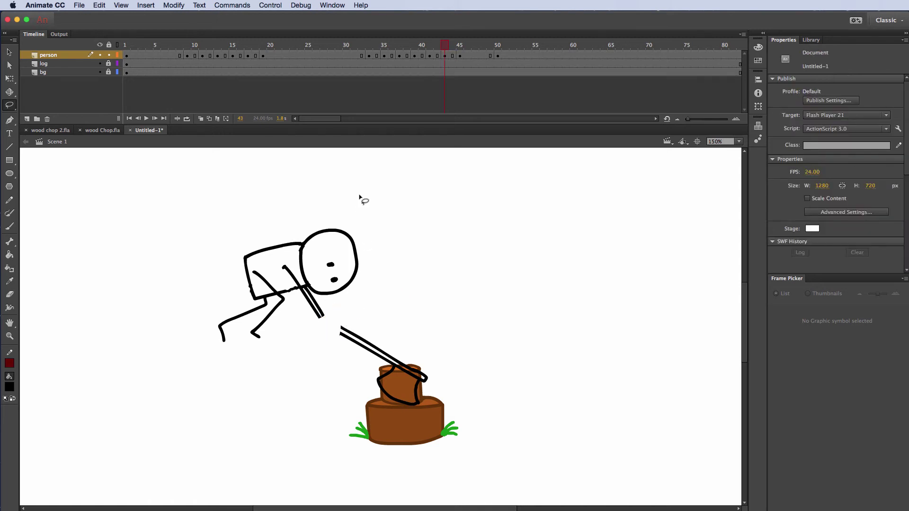
# Copy the end of the axe handle from frame 45 and paste it in place at frame 43
pyautogui.click(462, 46)
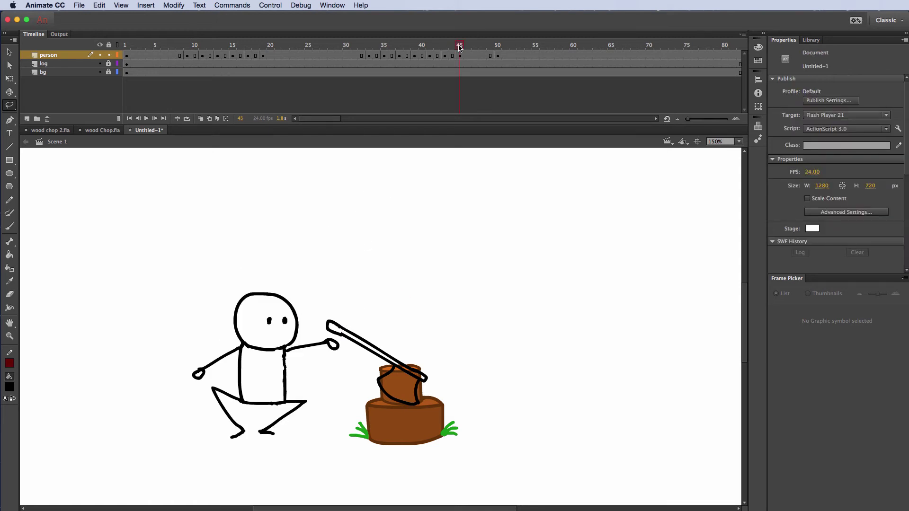
pyautogui.moveTo(344, 306)
pyautogui.mouseDown()
pyautogui.moveTo(316, 322)
pyautogui.moveTo(342, 340)
pyautogui.moveTo(356, 329)
pyautogui.mouseUp()
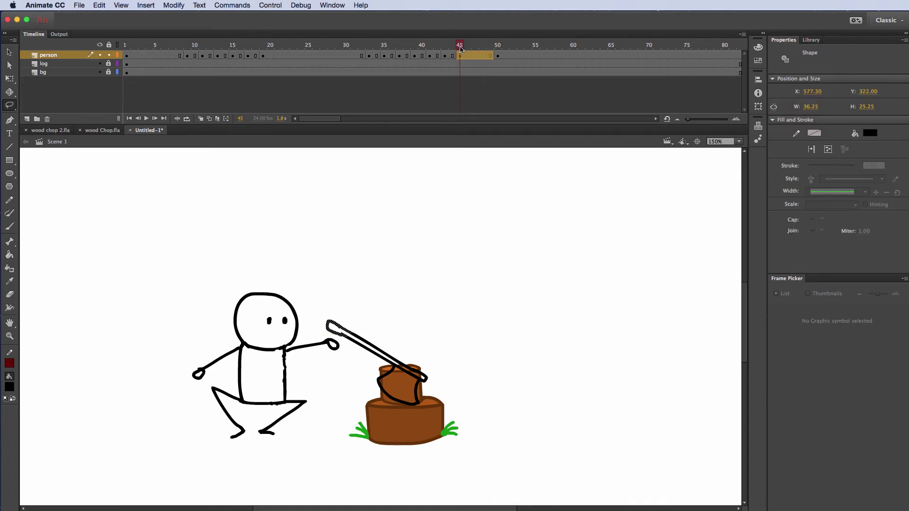
pyautogui.moveTo(461, 49); pyautogui.dragTo(448, 47)
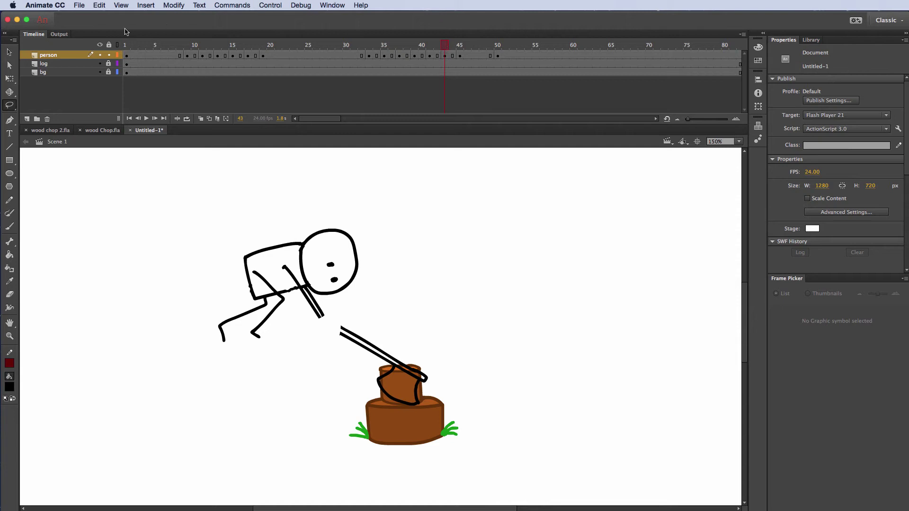
pyautogui.click(99, 6)
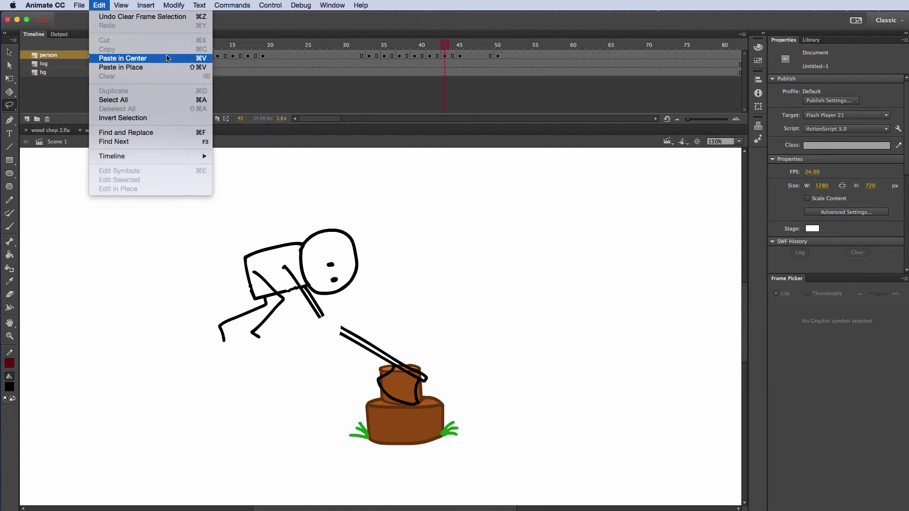
pyautogui.click(168, 68)
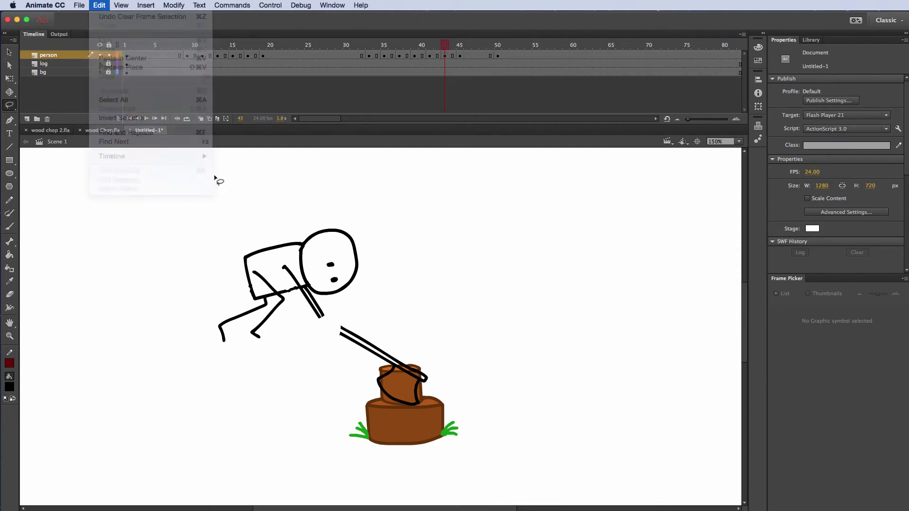
# Rotate the body at frame 43 counterclockwise until it is upright and move it down toward the landing pose
pyautogui.click(419, 317)
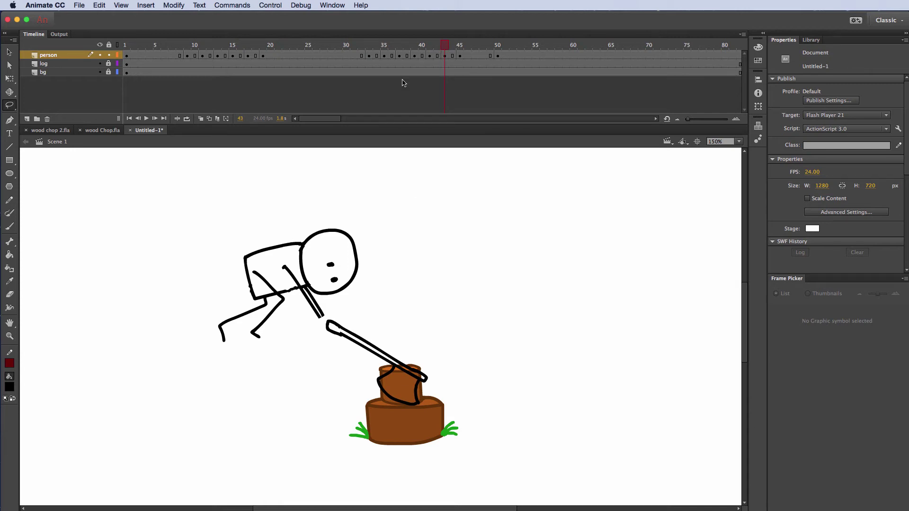
pyautogui.moveTo(342, 200)
pyautogui.mouseDown()
pyautogui.moveTo(280, 210)
pyautogui.moveTo(210, 383)
pyautogui.moveTo(288, 361)
pyautogui.moveTo(370, 279)
pyautogui.moveTo(322, 201)
pyautogui.mouseUp()
pyautogui.press('q')
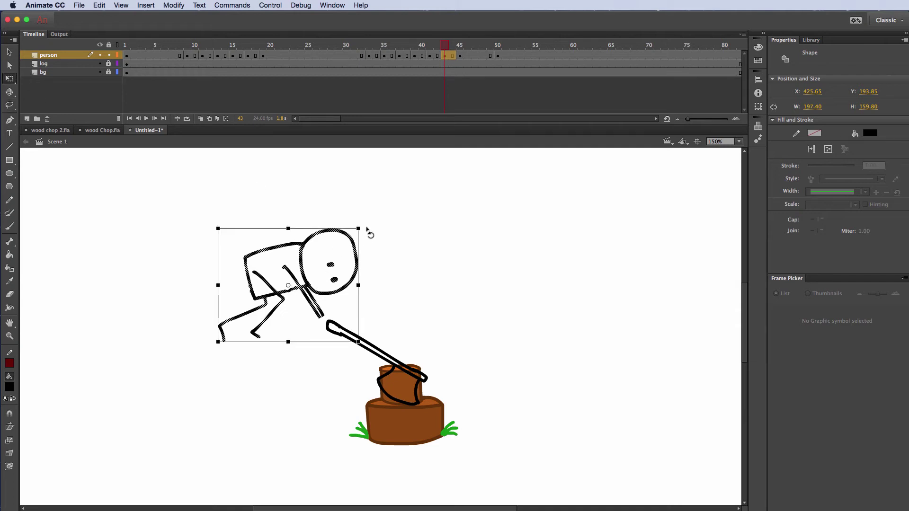
pyautogui.moveTo(366, 227); pyautogui.dragTo(263, 203)
pyautogui.moveTo(292, 304); pyautogui.dragTo(277, 340)
# Turn on onion skinning and set its range to cover the following frames, through the landing and standing poses
pyautogui.moveTo(446, 45); pyautogui.dragTo(441, 47)
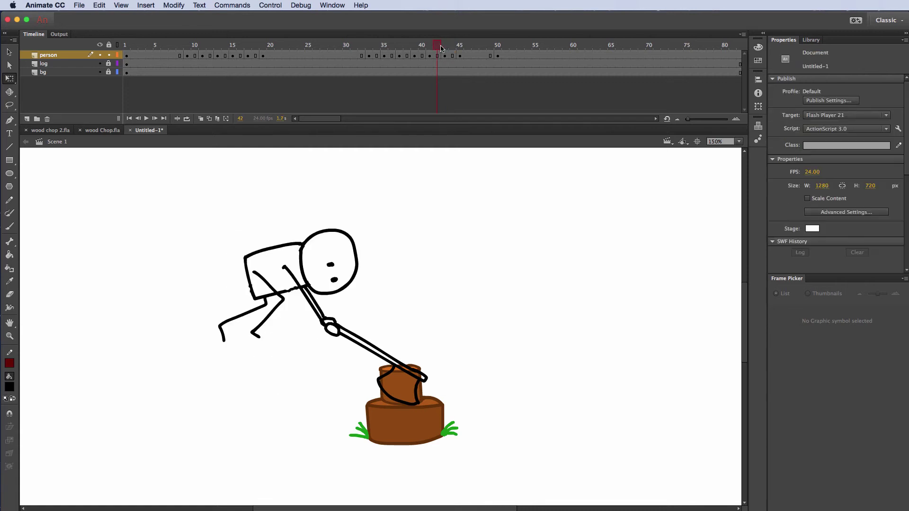
pyautogui.click(201, 119)
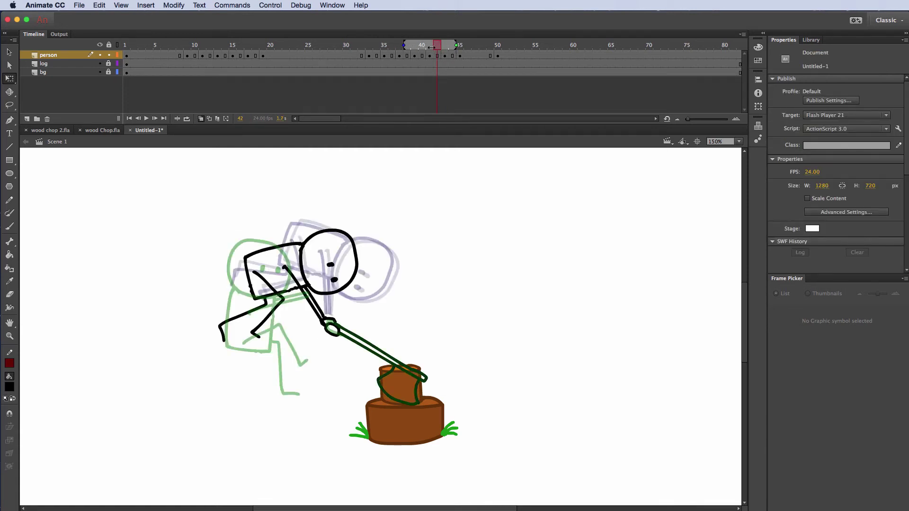
pyautogui.moveTo(432, 47); pyautogui.dragTo(501, 45)
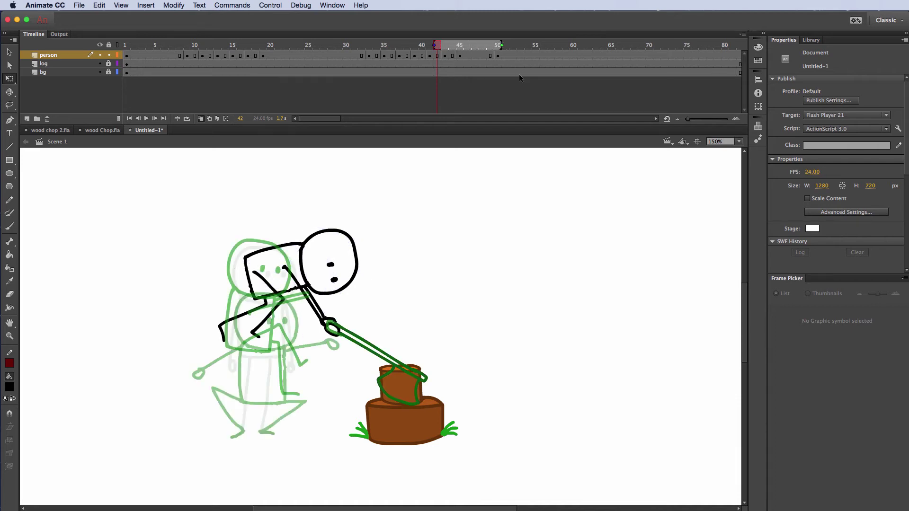
pyautogui.click(445, 46)
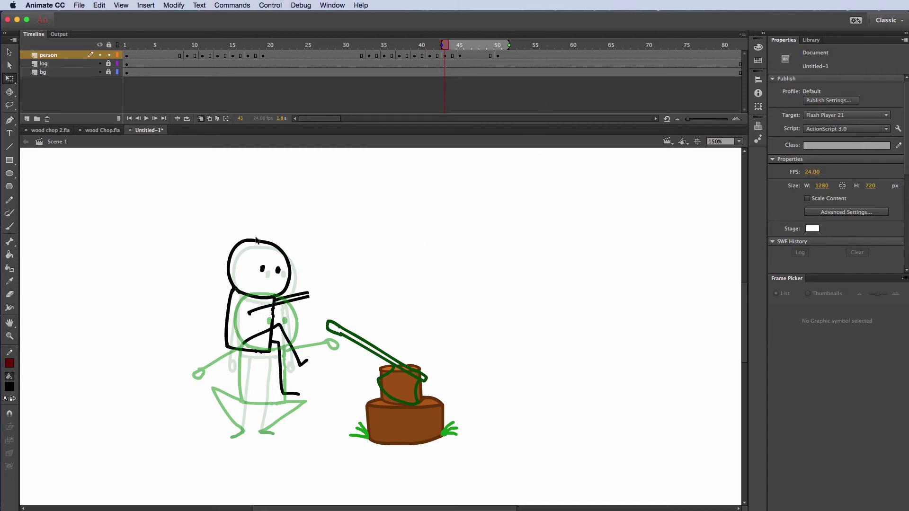
# Shift the upright body at frame 43 slightly to the right to line its torso up with the onion-skinned crouched pose
pyautogui.moveTo(193, 213); pyautogui.dragTo(320, 401)
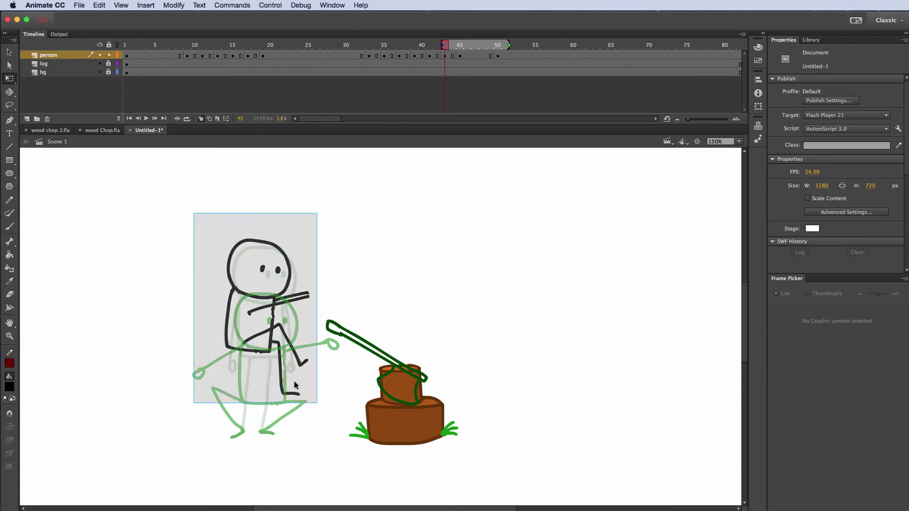
pyautogui.moveTo(263, 339); pyautogui.dragTo(274, 337)
pyautogui.click(352, 290)
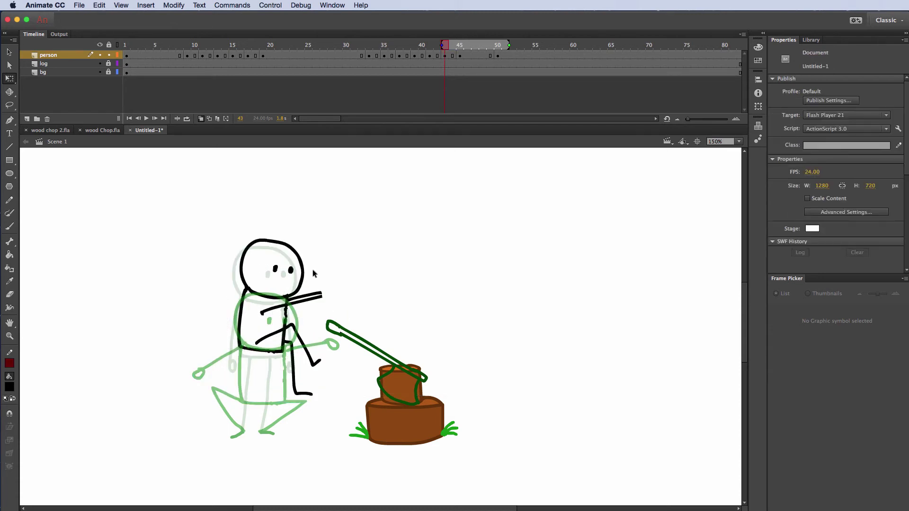
# Delete the old bent legs and outstretched arms from the upright body at frame 43
pyautogui.press('l')
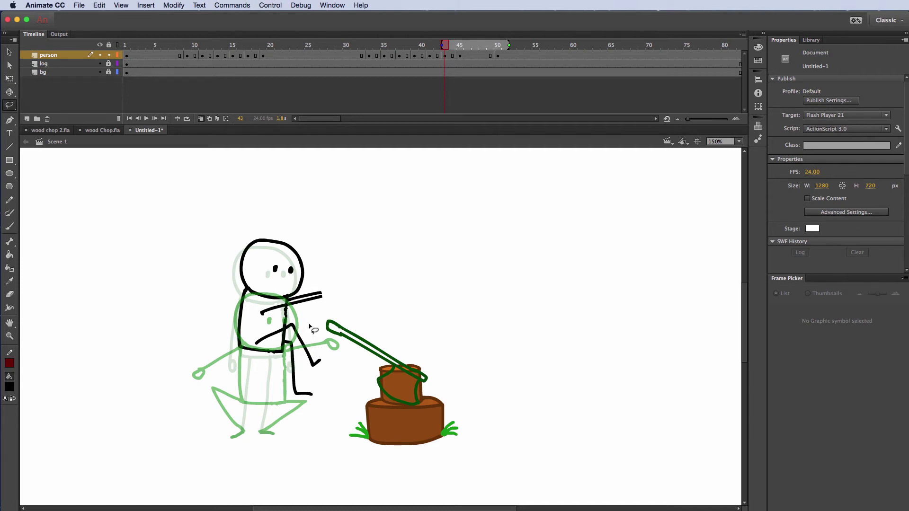
pyautogui.moveTo(310, 322)
pyautogui.mouseDown()
pyautogui.moveTo(292, 320)
pyautogui.moveTo(286, 348)
pyautogui.moveTo(298, 413)
pyautogui.moveTo(331, 356)
pyautogui.mouseUp()
pyautogui.press('Delete')
pyautogui.moveTo(253, 337); pyautogui.dragTo(261, 343)
pyautogui.moveTo(260, 321)
pyautogui.mouseDown()
pyautogui.moveTo(261, 345)
pyautogui.moveTo(283, 337)
pyautogui.mouseUp()
pyautogui.press('Delete')
pyautogui.moveTo(337, 292)
pyautogui.mouseDown()
pyautogui.moveTo(292, 306)
pyautogui.moveTo(295, 319)
pyautogui.mouseUp()
pyautogui.press('Delete')
# Brush two long hanging legs and two arms with hands onto the body at frame 43, using onion skinning over frames 41 to 45
pyautogui.press('b')
pyautogui.moveTo(256, 342)
pyautogui.mouseDown()
pyautogui.moveTo(241, 417)
pyautogui.moveTo(242, 432)
pyautogui.moveTo(258, 415)
pyautogui.moveTo(259, 431)
pyautogui.mouseUp()
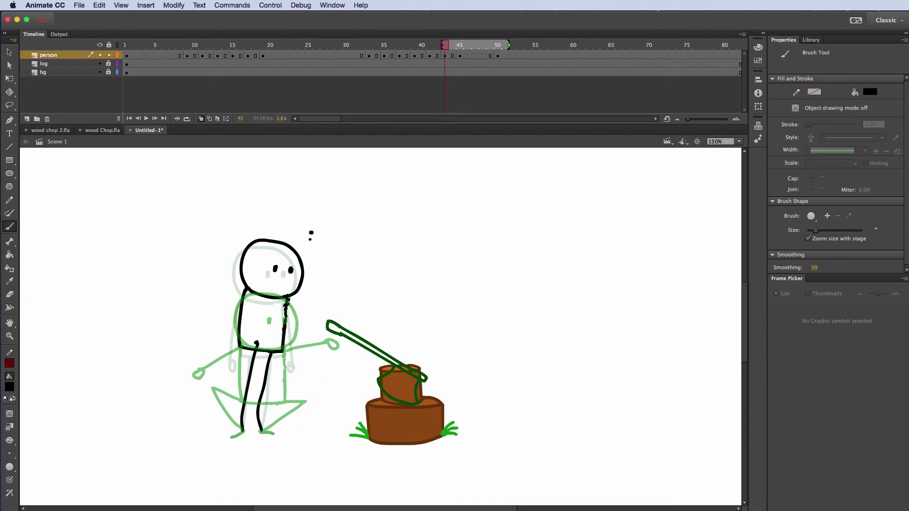
pyautogui.click(202, 119)
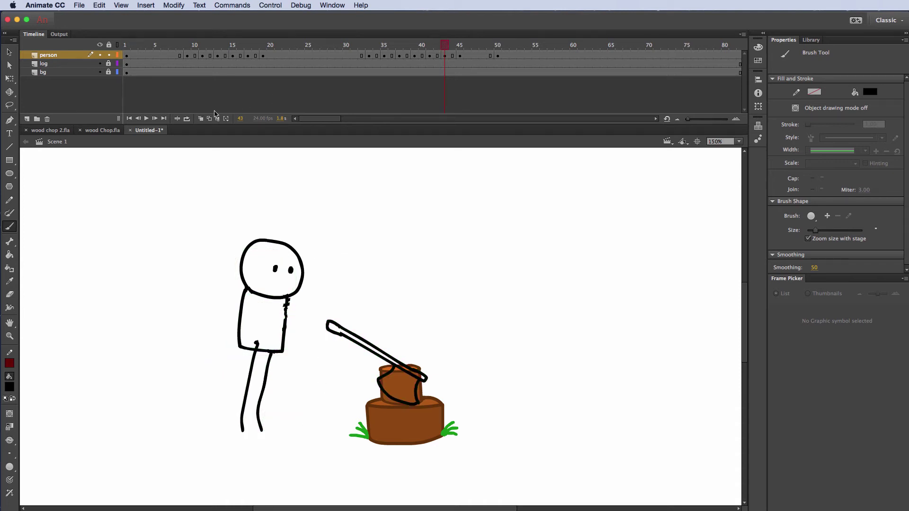
pyautogui.click(201, 119)
pyautogui.moveTo(502, 45); pyautogui.dragTo(427, 45)
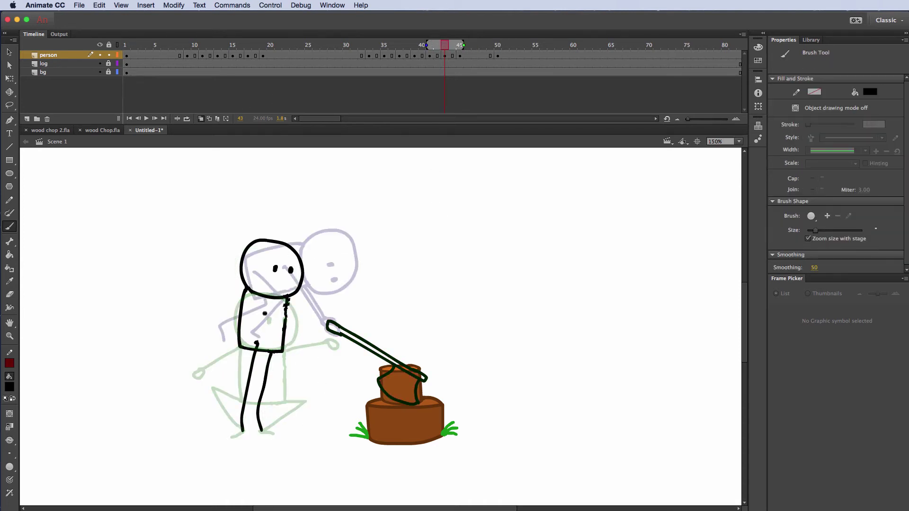
pyautogui.moveTo(264, 313)
pyautogui.mouseDown()
pyautogui.moveTo(251, 322)
pyautogui.moveTo(313, 327)
pyautogui.mouseUp()
# Lasso the short arm drawn over the torso at frame 43, shift it slightly upward, and turn off onion skinning
pyautogui.press('l')
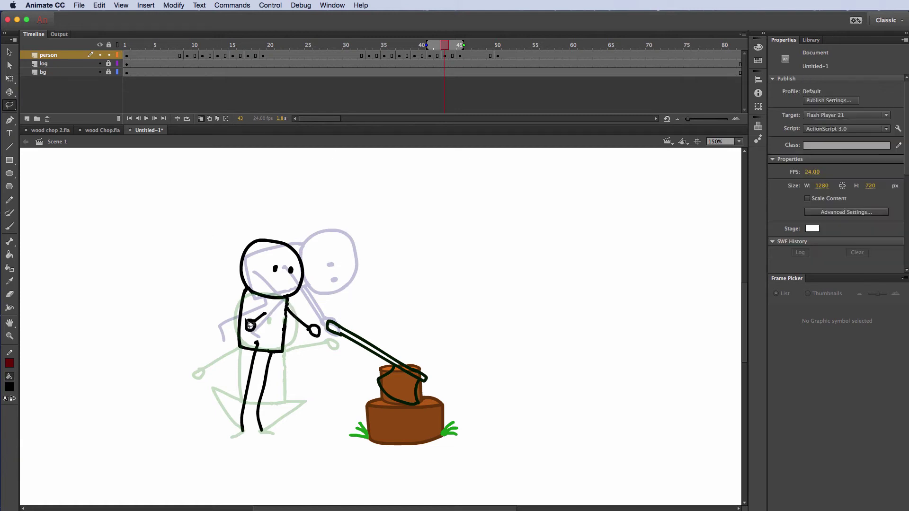
pyautogui.moveTo(263, 304)
pyautogui.mouseDown()
pyautogui.moveTo(247, 337)
pyautogui.moveTo(269, 307)
pyautogui.mouseUp()
pyautogui.moveTo(253, 324); pyautogui.dragTo(254, 315)
pyautogui.click(364, 113)
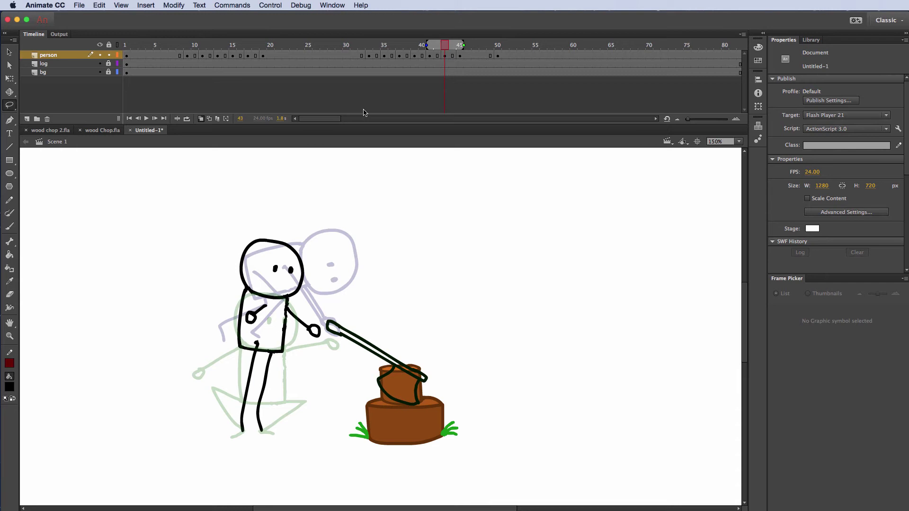
pyautogui.click(201, 119)
# Add a keyframe of the crouched pose at frame 47 and delete its bent legs, keeping the feet
pyautogui.moveTo(446, 46)
pyautogui.mouseDown()
pyautogui.moveTo(429, 47)
pyautogui.moveTo(462, 47)
pyautogui.mouseUp()
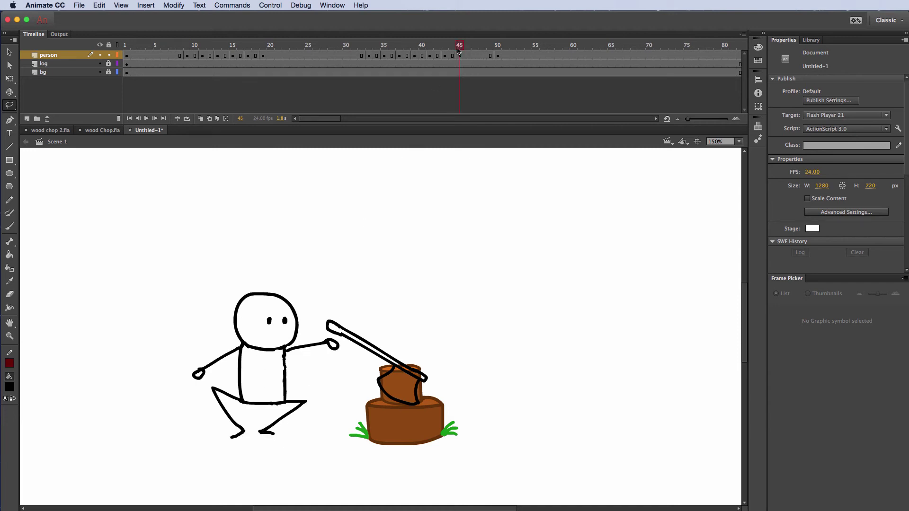
pyautogui.moveTo(458, 49)
pyautogui.mouseDown()
pyautogui.moveTo(451, 46)
pyautogui.moveTo(467, 44)
pyautogui.mouseUp()
pyautogui.click(475, 55)
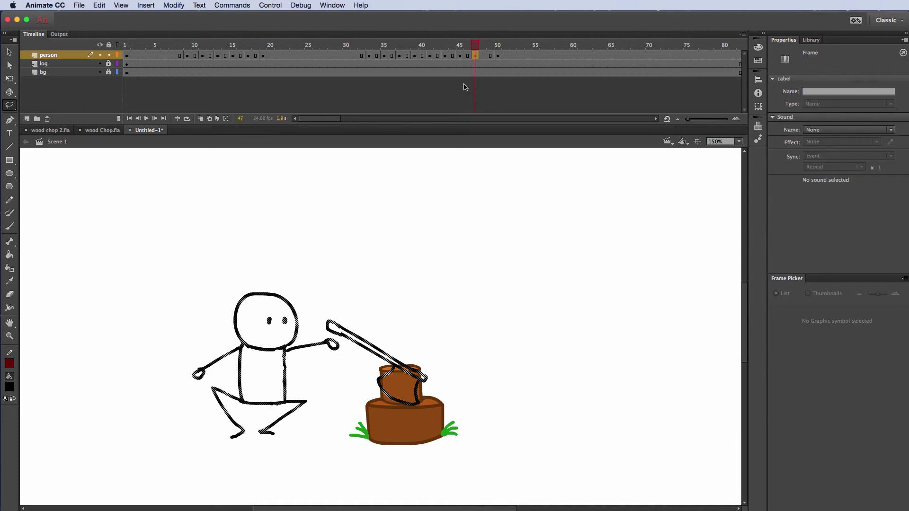
pyautogui.click(283, 255)
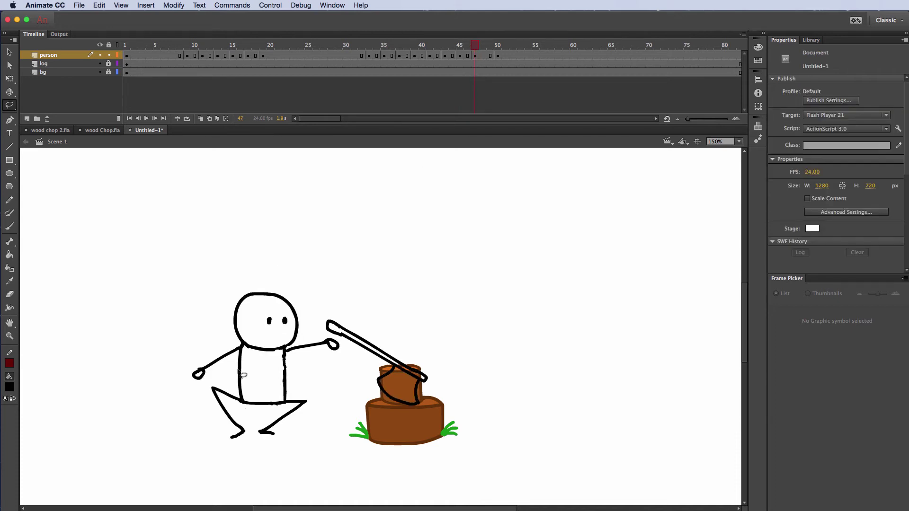
pyautogui.moveTo(243, 414)
pyautogui.mouseDown()
pyautogui.moveTo(214, 381)
pyautogui.moveTo(221, 424)
pyautogui.mouseUp()
pyautogui.moveTo(240, 432)
pyautogui.mouseDown()
pyautogui.moveTo(311, 413)
pyautogui.moveTo(315, 395)
pyautogui.moveTo(297, 392)
pyautogui.moveTo(283, 408)
pyautogui.moveTo(244, 413)
pyautogui.mouseUp()
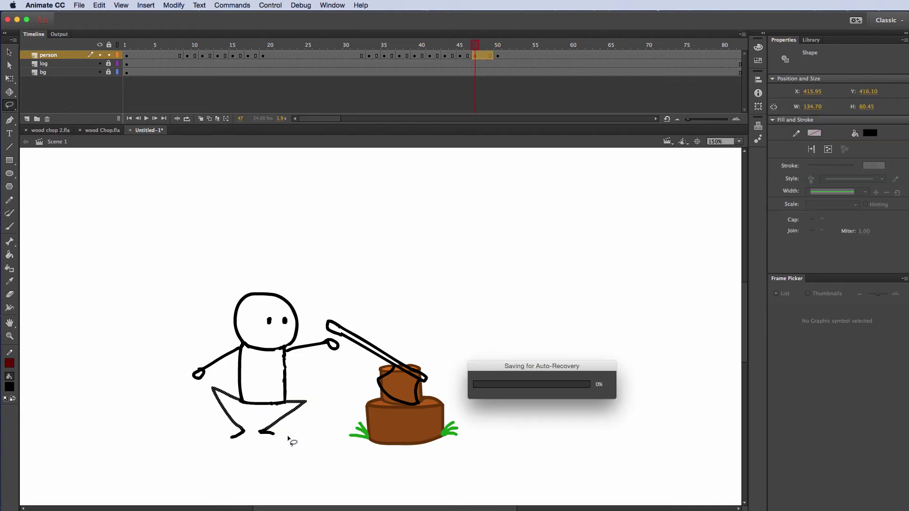
pyautogui.press('Delete')
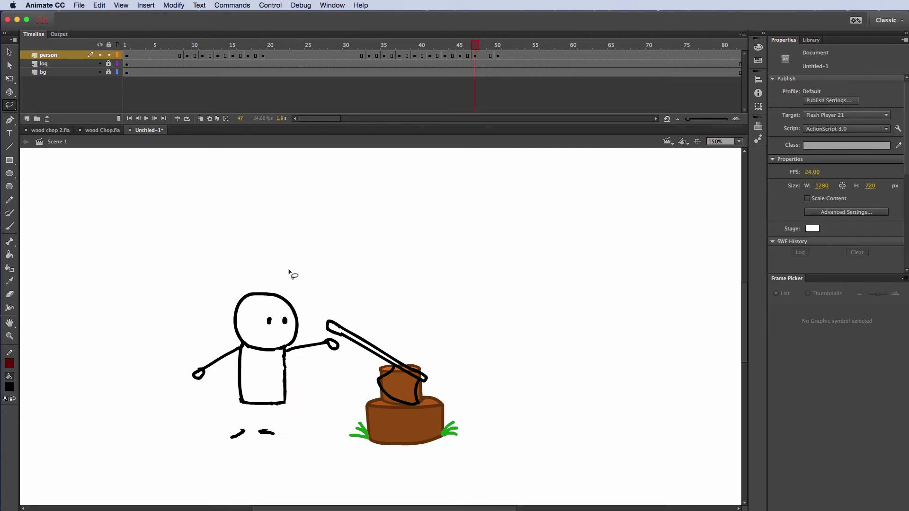
# Move the head, torso and arms at frame 47 slightly down to deepen the crouch
pyautogui.moveTo(289, 268)
pyautogui.mouseDown()
pyautogui.moveTo(184, 406)
pyautogui.moveTo(225, 414)
pyautogui.moveTo(314, 398)
pyautogui.moveTo(343, 349)
pyautogui.moveTo(314, 317)
pyautogui.mouseUp()
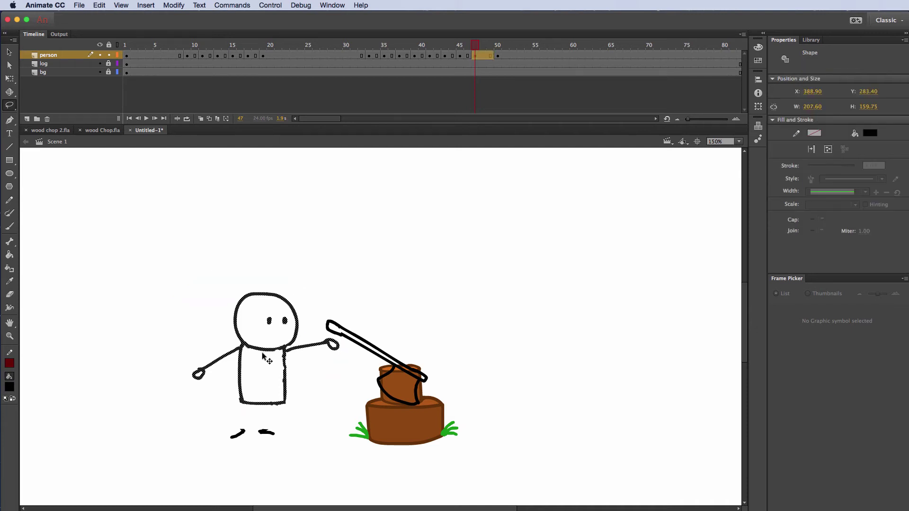
pyautogui.moveTo(265, 354); pyautogui.dragTo(264, 358)
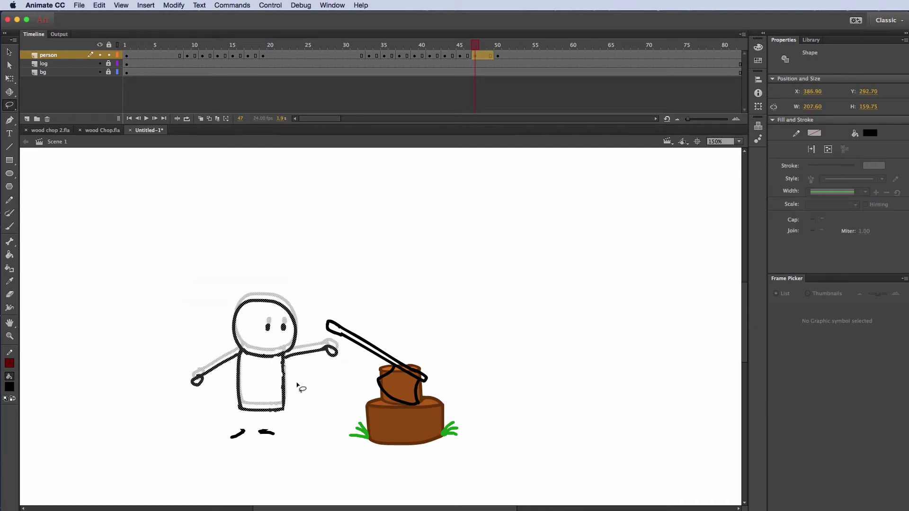
pyautogui.click(298, 384)
# Turn on onion skinning back to frame 45 and brush in two sharply bent legs joining the lowered torso to the feet at frame 47
pyautogui.click(201, 119)
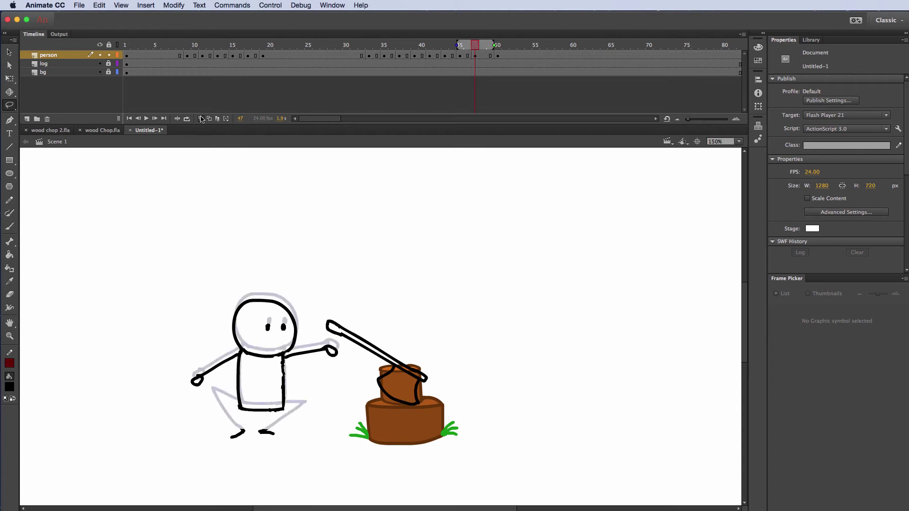
pyautogui.moveTo(485, 47); pyautogui.dragTo(479, 45)
pyautogui.click(10, 226)
pyautogui.click(266, 389)
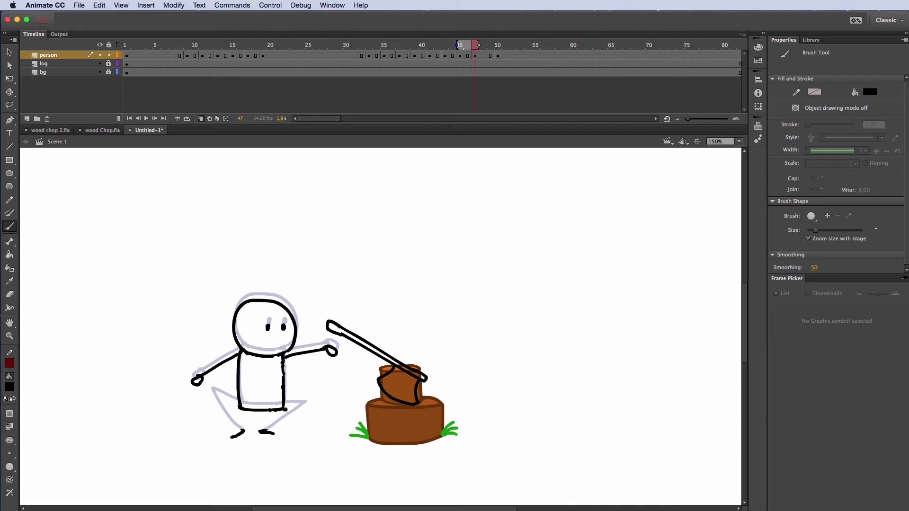
pyautogui.moveTo(294, 403)
pyautogui.mouseDown()
pyautogui.moveTo(264, 431)
pyautogui.moveTo(218, 378)
pyautogui.moveTo(239, 426)
pyautogui.mouseUp()
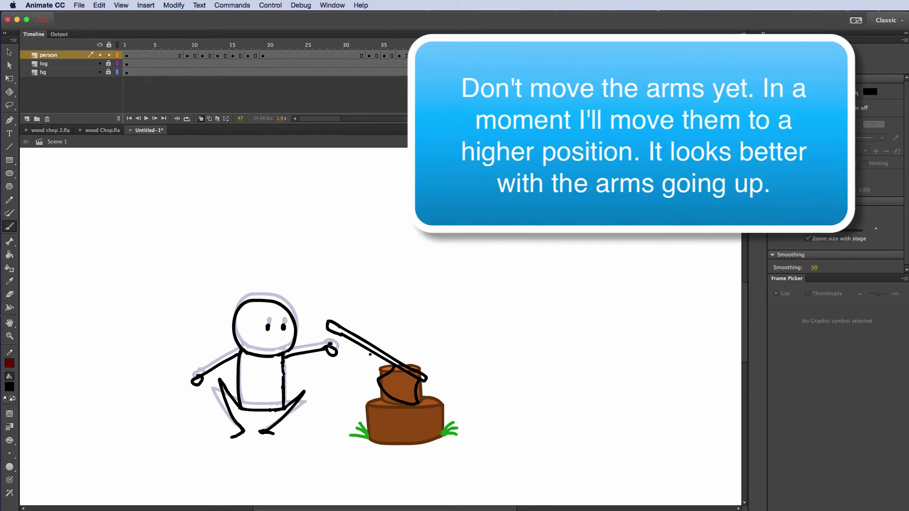
# Rotate both arms at frame 47 downward from the shoulders and check the pose without onion skinning
pyautogui.press('l')
pyautogui.moveTo(316, 344)
pyautogui.mouseDown()
pyautogui.moveTo(288, 366)
pyautogui.moveTo(349, 348)
pyautogui.moveTo(285, 358)
pyautogui.mouseUp()
pyautogui.click(10, 79)
pyautogui.moveTo(347, 369); pyautogui.dragTo(329, 408)
pyautogui.click(318, 421)
pyautogui.press('l')
pyautogui.moveTo(209, 338)
pyautogui.mouseDown()
pyautogui.moveTo(206, 388)
pyautogui.moveTo(213, 334)
pyautogui.mouseUp()
pyautogui.press('q')
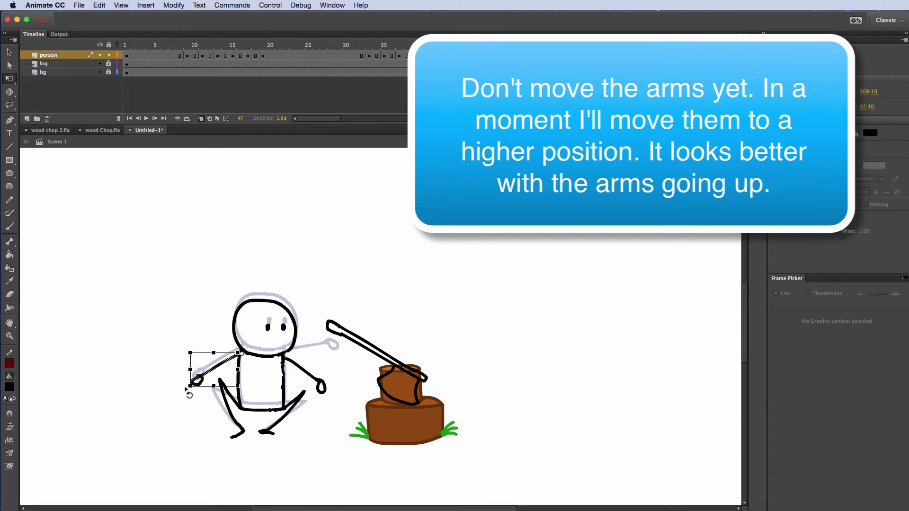
pyautogui.moveTo(186, 389)
pyautogui.mouseDown()
pyautogui.moveTo(203, 425)
pyautogui.moveTo(198, 403)
pyautogui.mouseUp()
pyautogui.click(193, 307)
pyautogui.click(201, 119)
pyautogui.moveTo(475, 45)
pyautogui.mouseDown()
pyautogui.moveTo(452, 46)
pyautogui.moveTo(469, 29)
pyautogui.moveTo(452, 38)
pyautogui.moveTo(468, 39)
pyautogui.moveTo(445, 45)
pyautogui.moveTo(467, 45)
pyautogui.moveTo(445, 43)
pyautogui.moveTo(473, 33)
pyautogui.mouseUp()
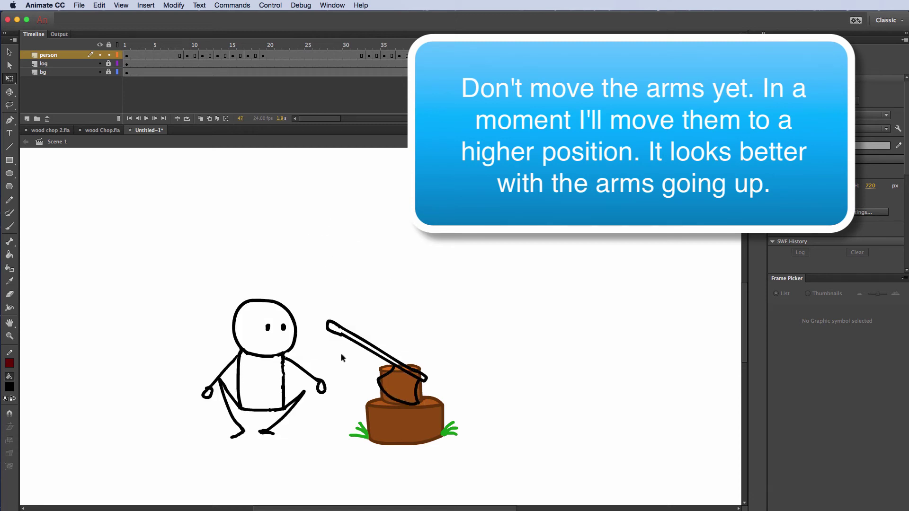
# Turn onion skinning back on and rotate the arm nearest the axe at frame 47 upward, above its crouched-pose position
pyautogui.press('l')
pyautogui.click(200, 119)
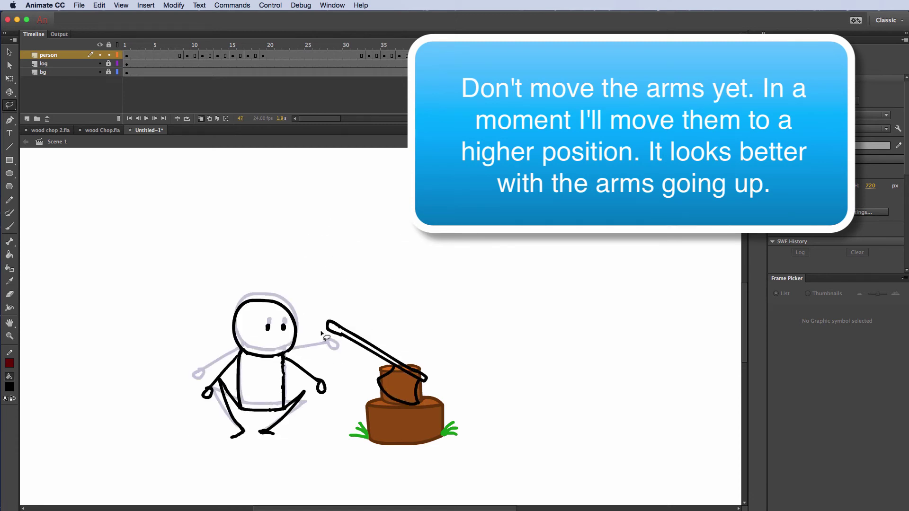
pyautogui.moveTo(289, 352)
pyautogui.mouseDown()
pyautogui.moveTo(297, 383)
pyautogui.moveTo(317, 348)
pyautogui.moveTo(287, 358)
pyautogui.mouseUp()
pyautogui.click(11, 79)
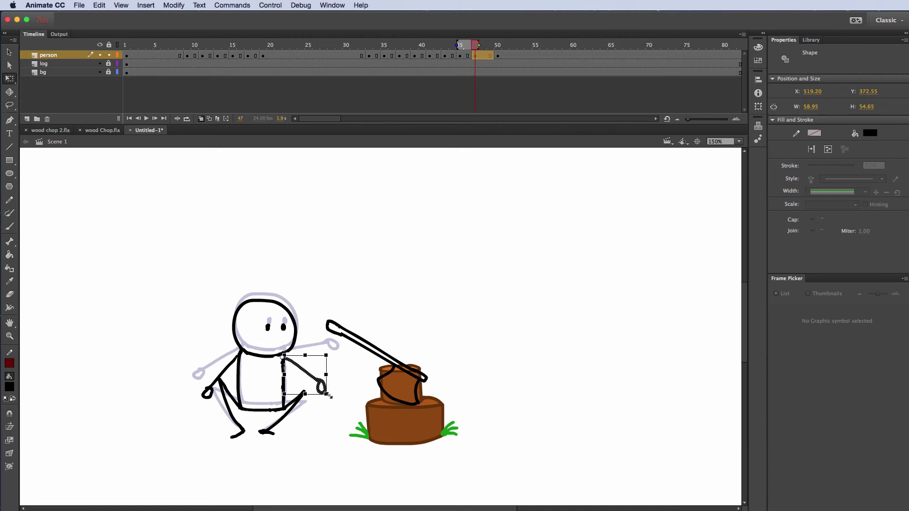
pyautogui.moveTo(329, 397); pyautogui.dragTo(363, 331)
# Rotate the arm farthest from the axe at frame 47 upward above its onion-skinned position, then turn off onion skinning
pyautogui.click(240, 351)
pyautogui.press('l')
pyautogui.moveTo(238, 349)
pyautogui.mouseDown()
pyautogui.moveTo(199, 381)
pyautogui.moveTo(210, 400)
pyautogui.moveTo(239, 356)
pyautogui.mouseUp()
pyautogui.click(10, 79)
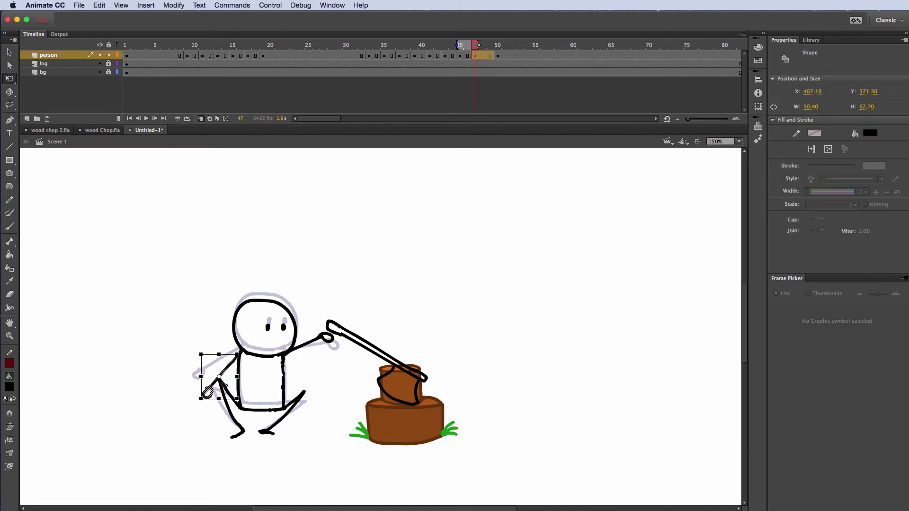
pyautogui.moveTo(201, 399); pyautogui.dragTo(180, 364)
pyautogui.click(259, 255)
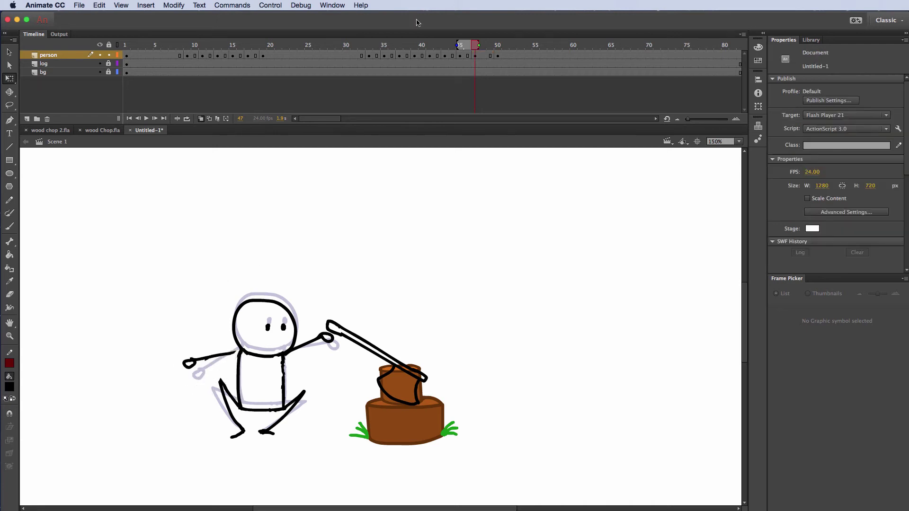
pyautogui.click(200, 118)
pyautogui.moveTo(477, 45)
pyautogui.mouseDown()
pyautogui.moveTo(420, 44)
pyautogui.moveTo(477, 35)
pyautogui.mouseUp()
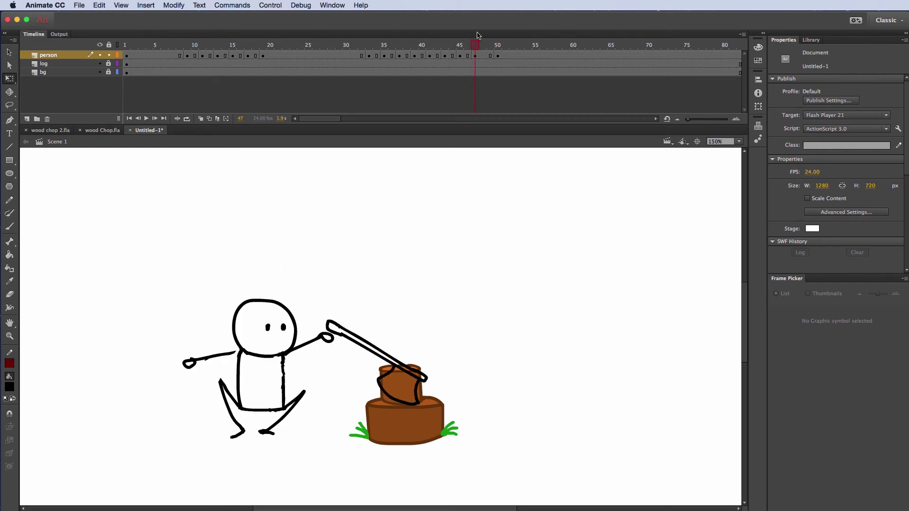
# Copy the crouched landing pose from frame 45 and paste it at frame 48 on the person layer
pyautogui.moveTo(477, 35); pyautogui.dragTo(459, 40)
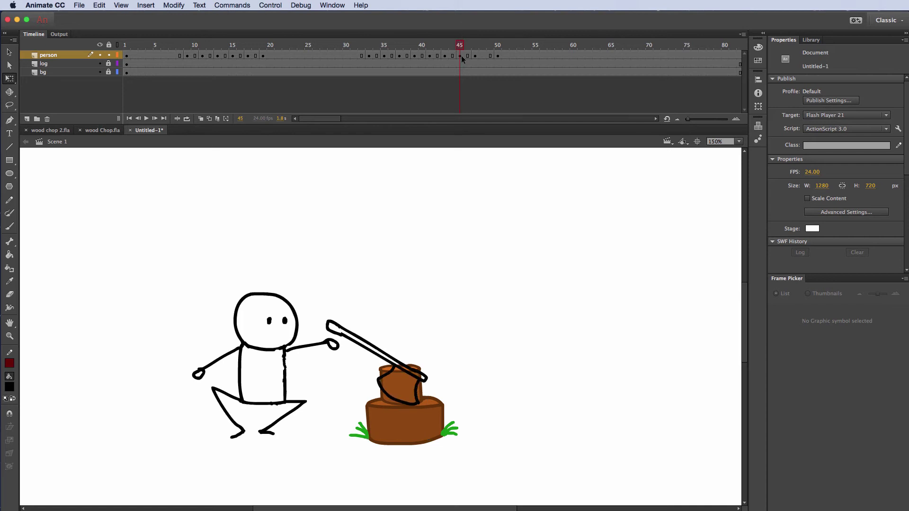
pyautogui.click(460, 55)
pyautogui.rightClick(460, 56)
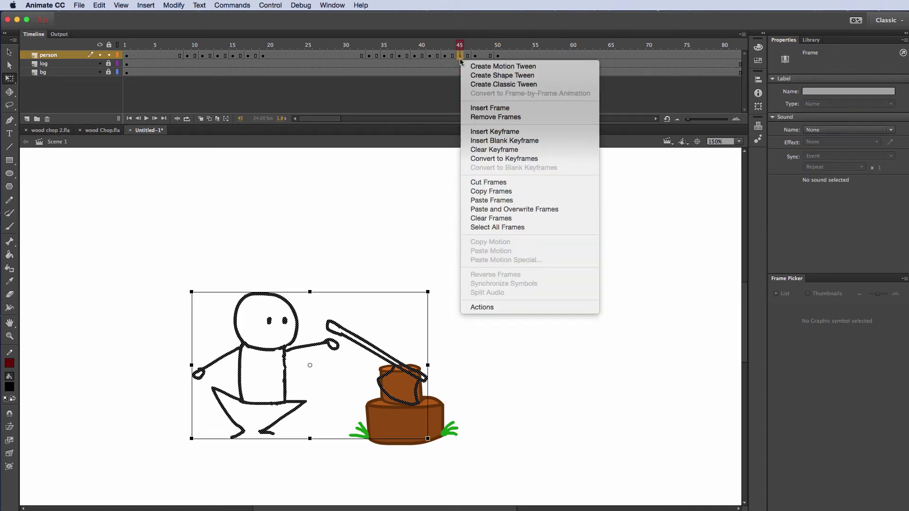
pyautogui.click(502, 193)
pyautogui.click(485, 57)
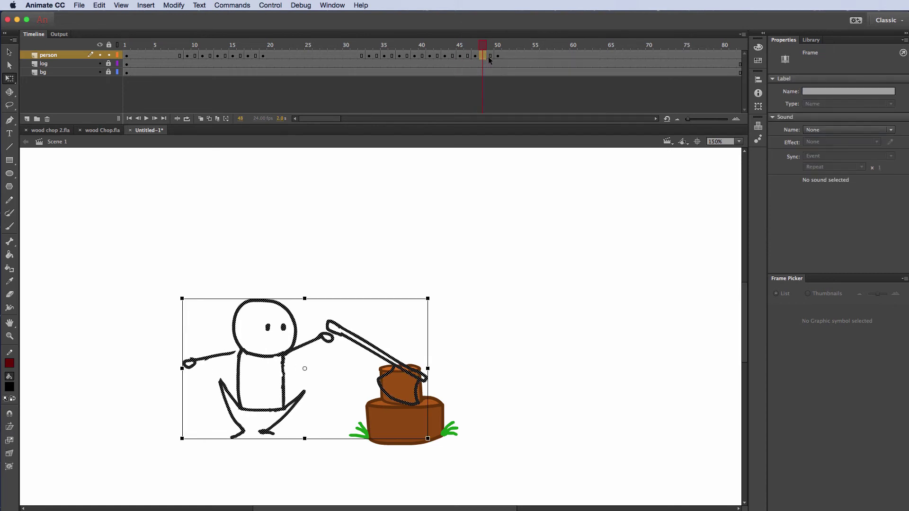
pyautogui.rightClick(485, 57)
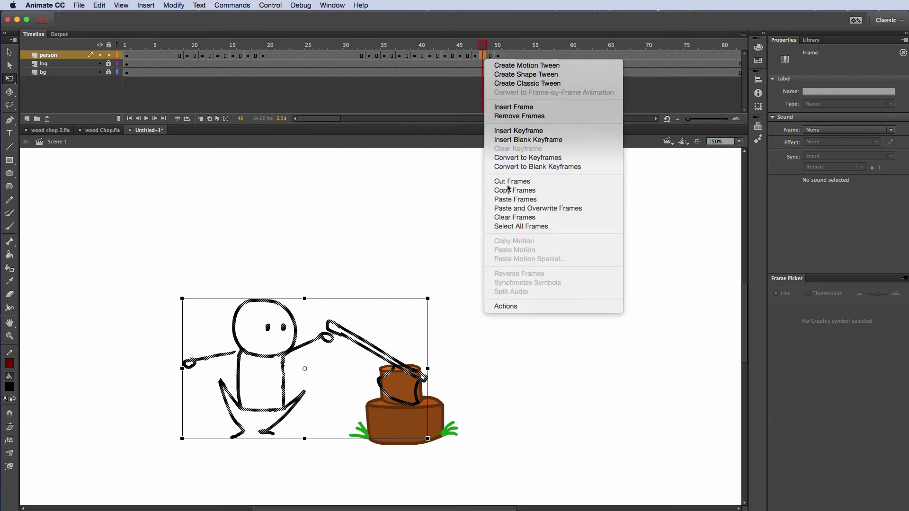
pyautogui.click(511, 199)
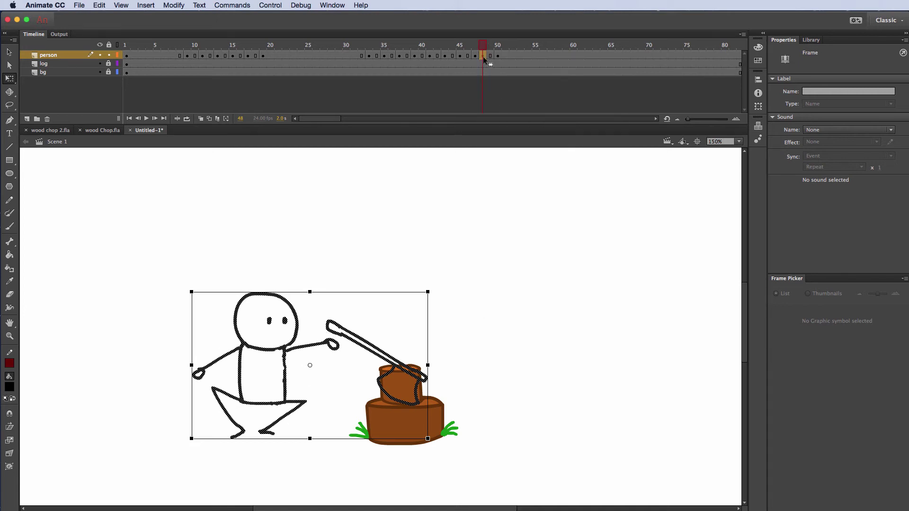
# Move the pasted crouch keyframe to frame 49 and the standing-pose keyframe to frame 53
pyautogui.moveTo(499, 58); pyautogui.dragTo(483, 59)
pyautogui.click(505, 57)
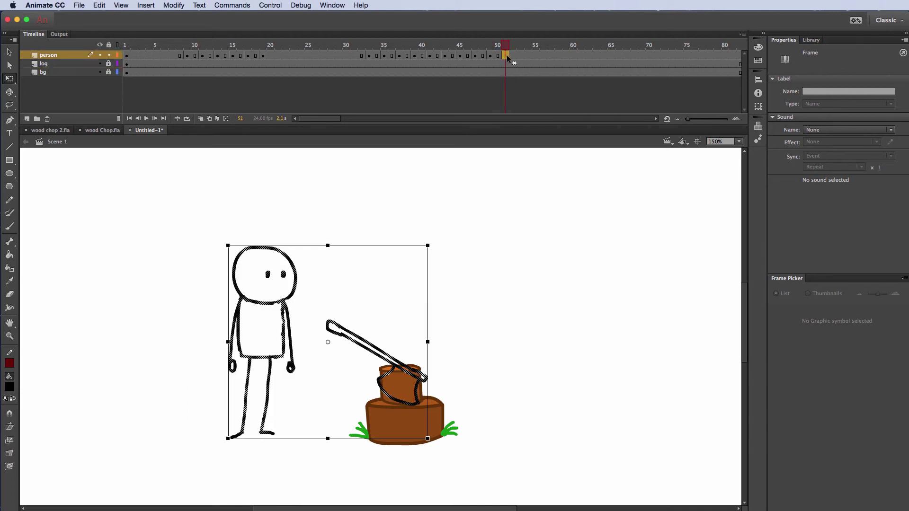
pyautogui.moveTo(522, 55); pyautogui.dragTo(490, 49)
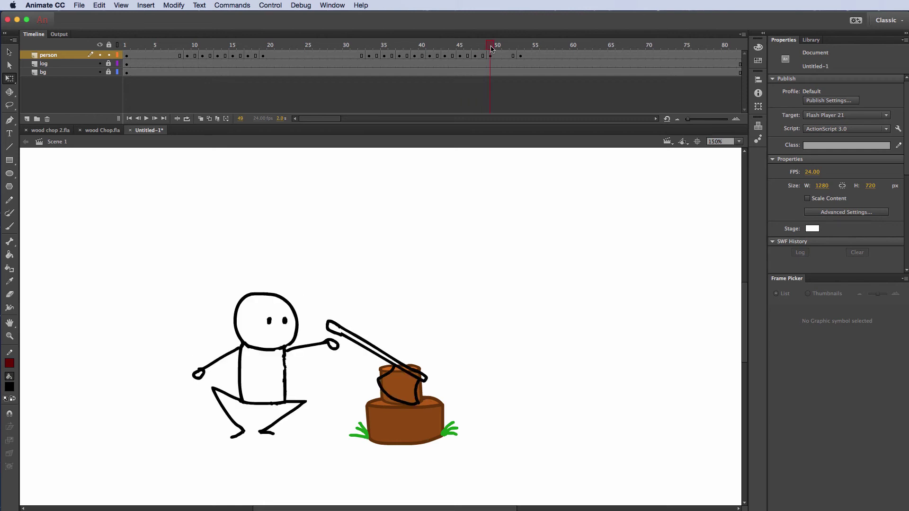
pyautogui.click(505, 56)
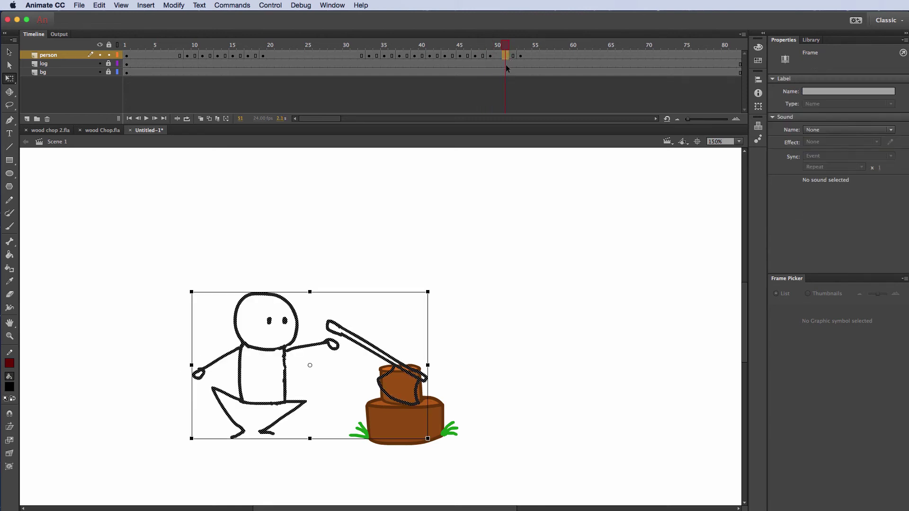
pyautogui.rightClick(507, 57)
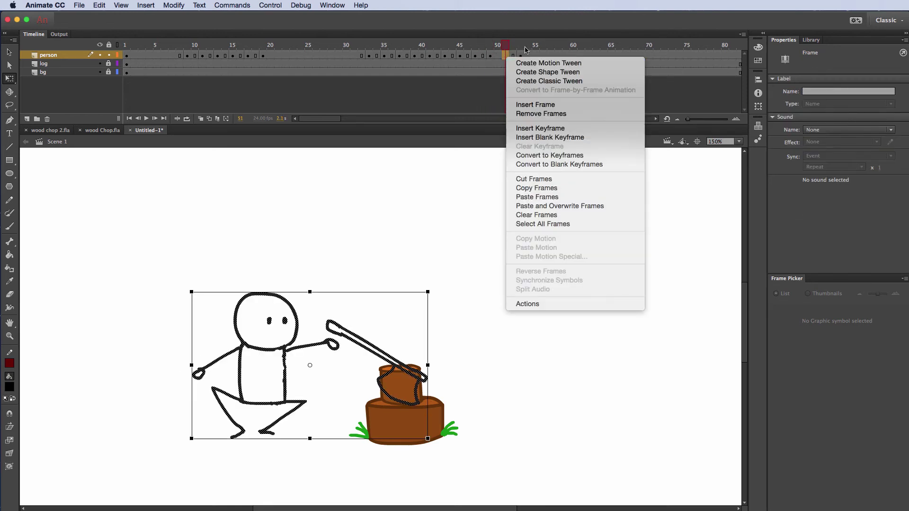
pyautogui.click(522, 58)
# Copy the standing pose from frame 53 and paste it at frame 51 on the person layer
pyautogui.click(520, 56)
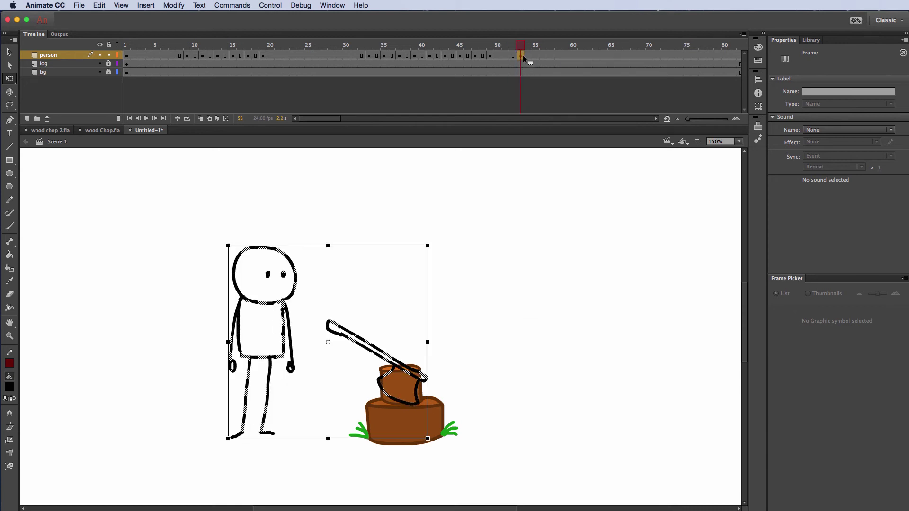
pyautogui.rightClick(522, 58)
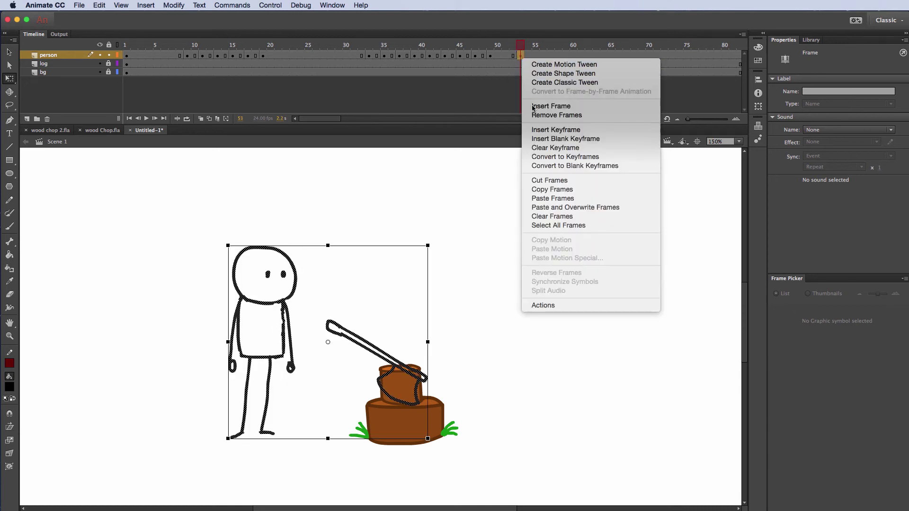
pyautogui.click(554, 189)
pyautogui.click(505, 56)
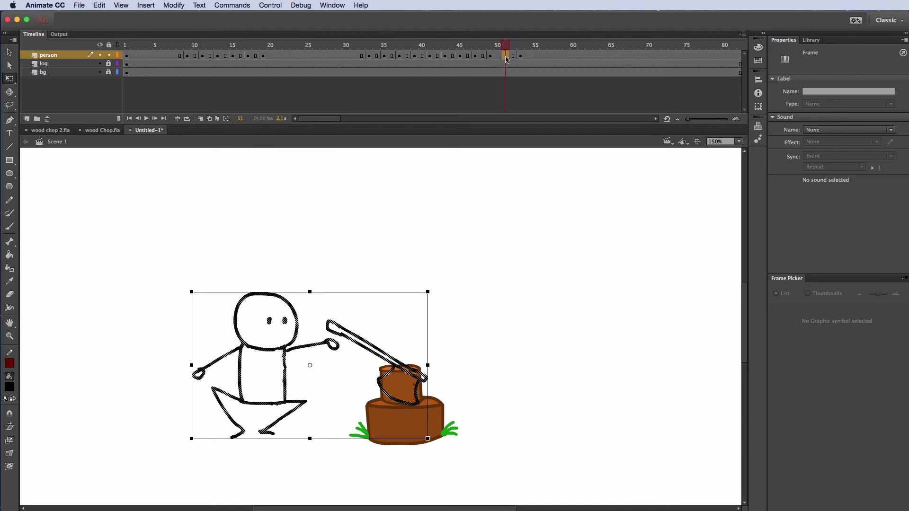
pyautogui.rightClick(506, 59)
pyautogui.click(542, 199)
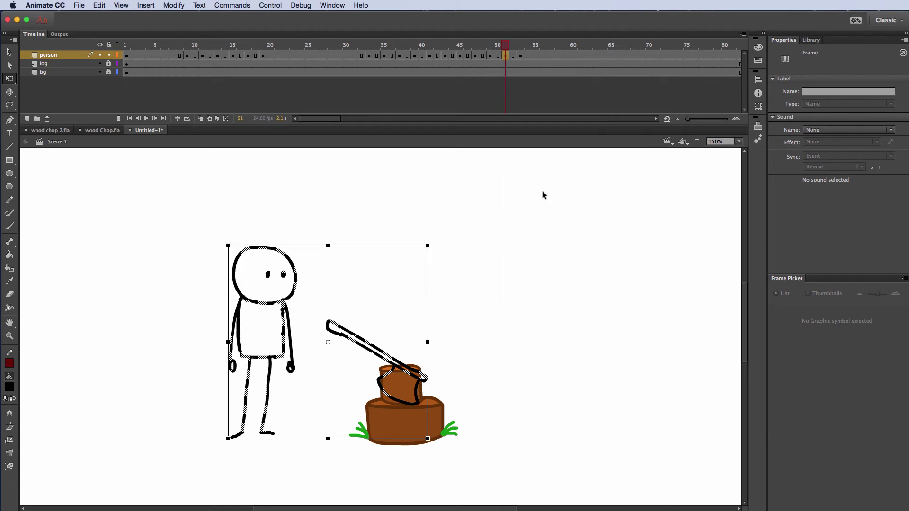
# Rotate the arm nearest the axe outward from the standing pose's body at frame 51
pyautogui.click(301, 238)
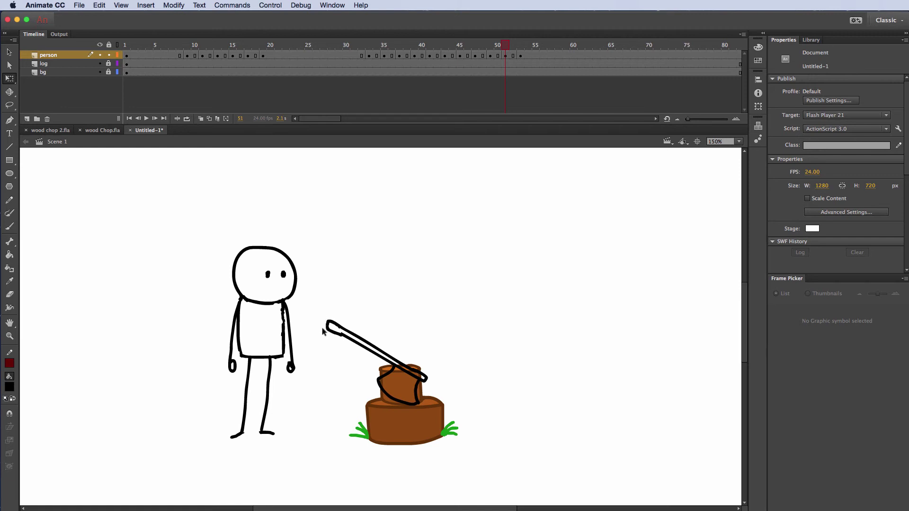
pyautogui.press('l')
pyautogui.moveTo(301, 307)
pyautogui.mouseDown()
pyautogui.moveTo(289, 301)
pyautogui.moveTo(289, 361)
pyautogui.moveTo(308, 363)
pyautogui.moveTo(312, 311)
pyautogui.mouseUp()
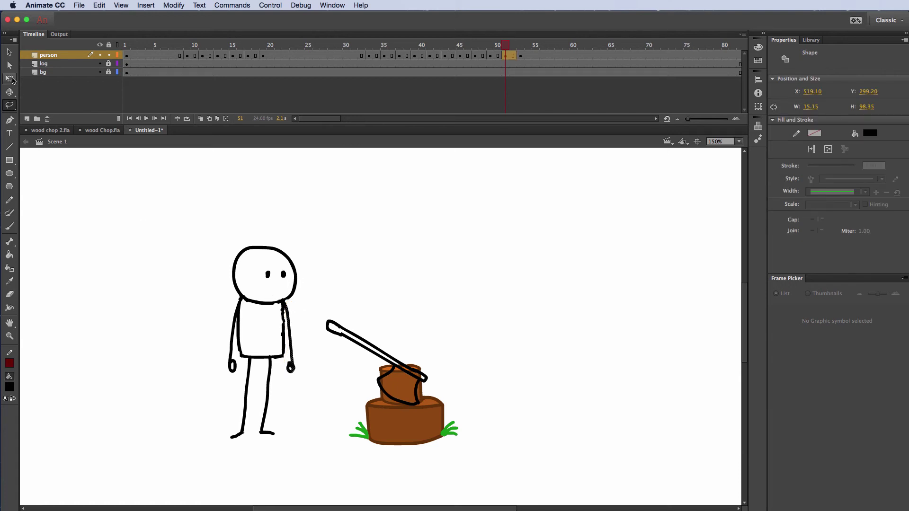
pyautogui.click(10, 78)
pyautogui.moveTo(289, 338); pyautogui.dragTo(284, 325)
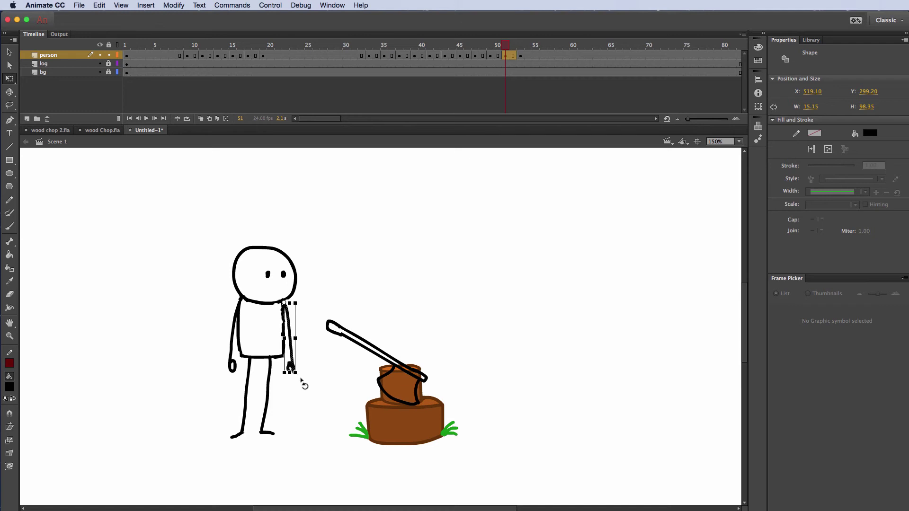
pyautogui.moveTo(301, 380); pyautogui.dragTo(311, 376)
pyautogui.click(258, 338)
# Rotate the arm farthest from the axe outward at frame 51 and rejoin it to the shoulder with the brush
pyautogui.press('l')
pyautogui.moveTo(224, 299)
pyautogui.mouseDown()
pyautogui.moveTo(240, 367)
pyautogui.moveTo(237, 304)
pyautogui.mouseUp()
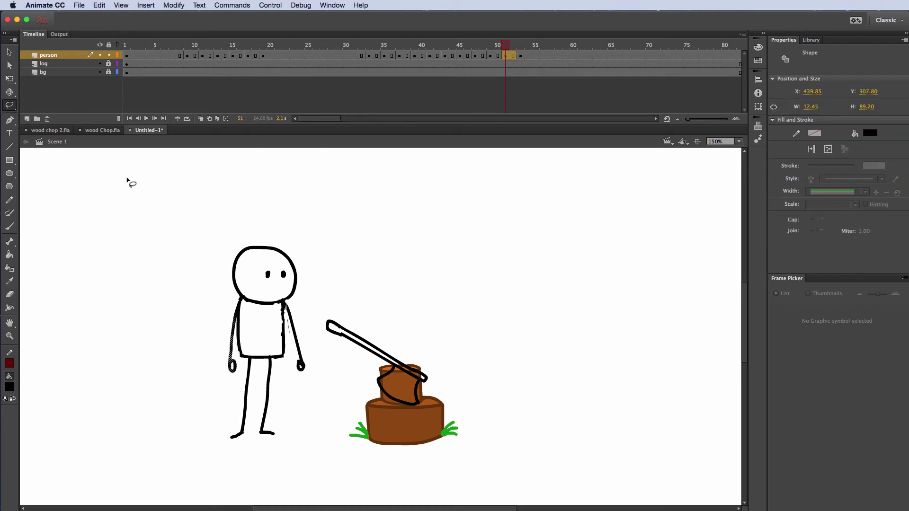
pyautogui.press('q')
pyautogui.moveTo(227, 376); pyautogui.dragTo(219, 374)
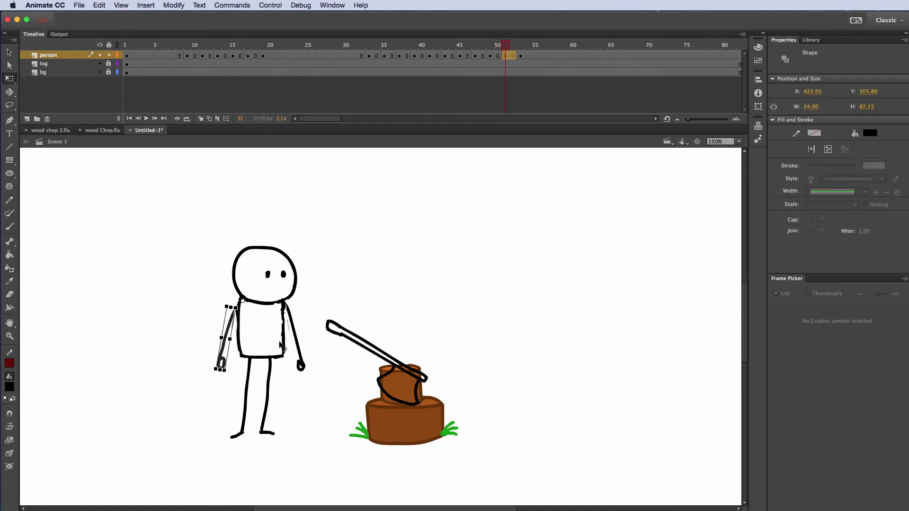
pyautogui.click(280, 342)
pyautogui.press('e')
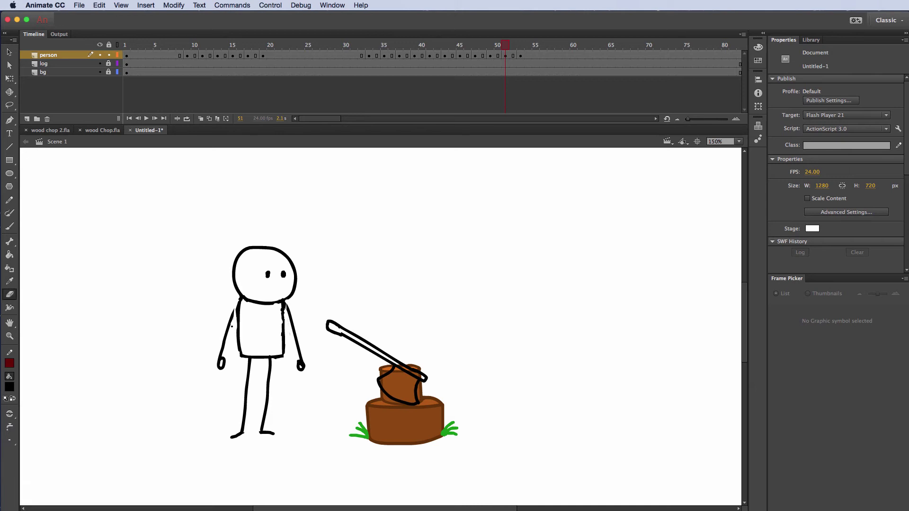
pyautogui.press('b')
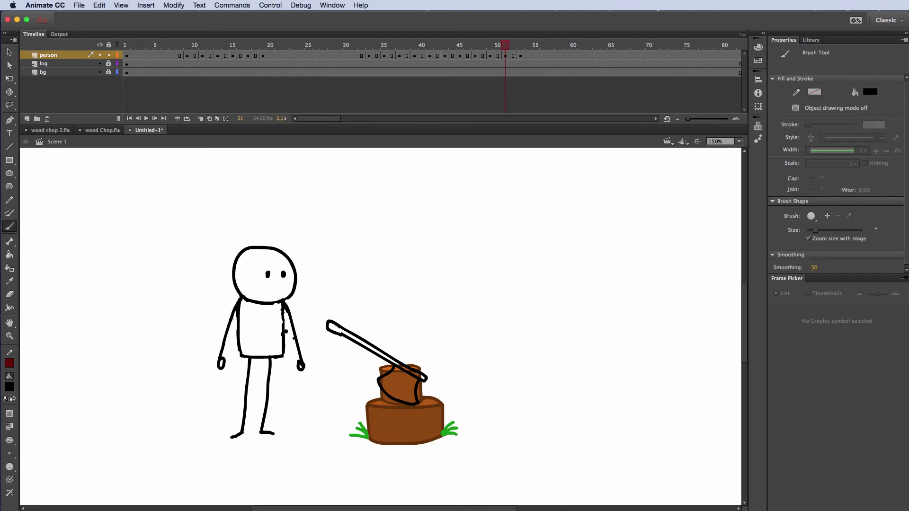
# Delete the legs at frame 51, keeping the feet, and move the head, torso and arms slightly down
pyautogui.press('l')
pyautogui.moveTo(278, 364)
pyautogui.mouseDown()
pyautogui.moveTo(237, 418)
pyautogui.moveTo(282, 411)
pyautogui.moveTo(280, 367)
pyautogui.mouseUp()
pyautogui.press('Delete')
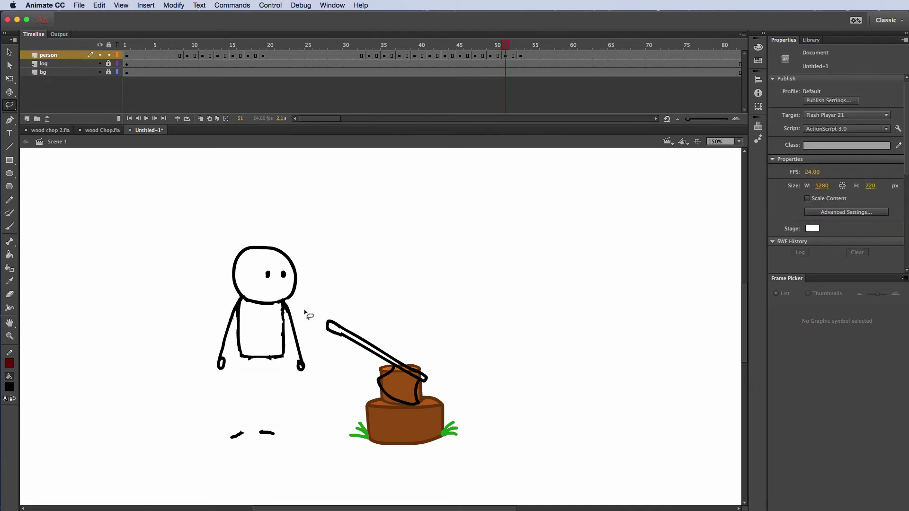
pyautogui.moveTo(278, 220)
pyautogui.mouseDown()
pyautogui.moveTo(312, 382)
pyautogui.moveTo(269, 227)
pyautogui.mouseUp()
pyautogui.moveTo(259, 303); pyautogui.dragTo(258, 309)
pyautogui.click(306, 278)
# Brush in bent legs joining the lowered torso to the feet at frame 51, using onion skinning as reference
pyautogui.press('b')
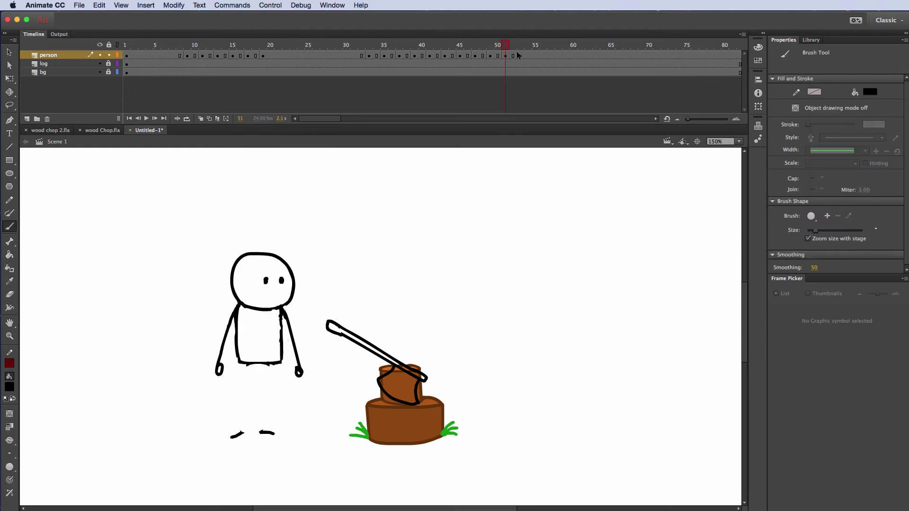
pyautogui.click(201, 119)
pyautogui.moveTo(248, 366)
pyautogui.mouseDown()
pyautogui.moveTo(235, 399)
pyautogui.moveTo(272, 368)
pyautogui.moveTo(276, 397)
pyautogui.moveTo(261, 433)
pyautogui.mouseUp()
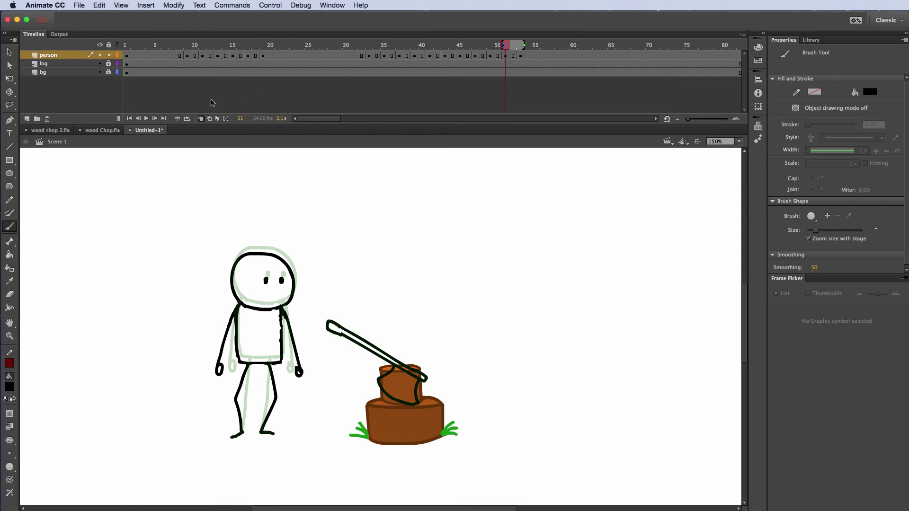
pyautogui.click(200, 119)
# Play the whole animation from frame 1 to check the landing and rise
pyautogui.moveTo(503, 48)
pyautogui.mouseDown()
pyautogui.moveTo(406, 45)
pyautogui.moveTo(465, 41)
pyautogui.moveTo(526, 52)
pyautogui.moveTo(202, 48)
pyautogui.mouseUp()
pyautogui.hotkey('shift', ',')
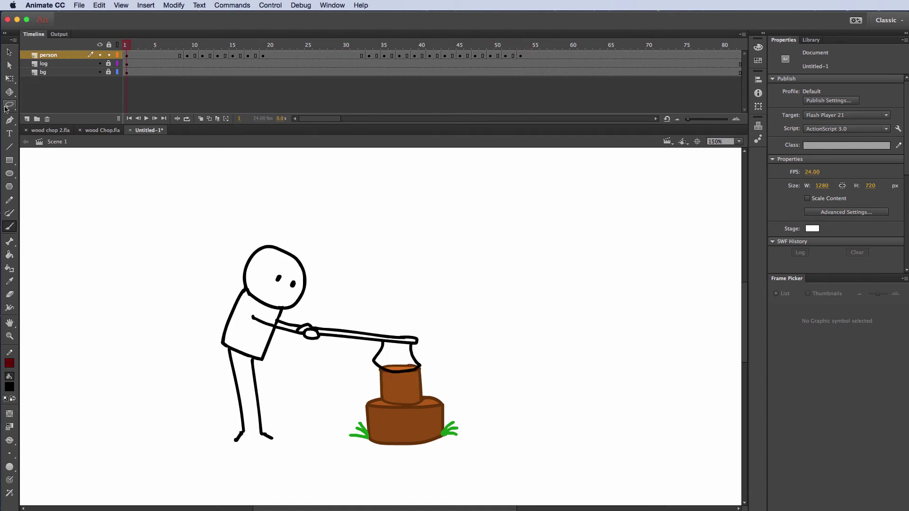
pyautogui.moveTo(501, 315)
pyautogui.mouseDown()
pyautogui.moveTo(510, 343)
pyautogui.moveTo(523, 350)
pyautogui.mouseUp()
pyautogui.press('Return')
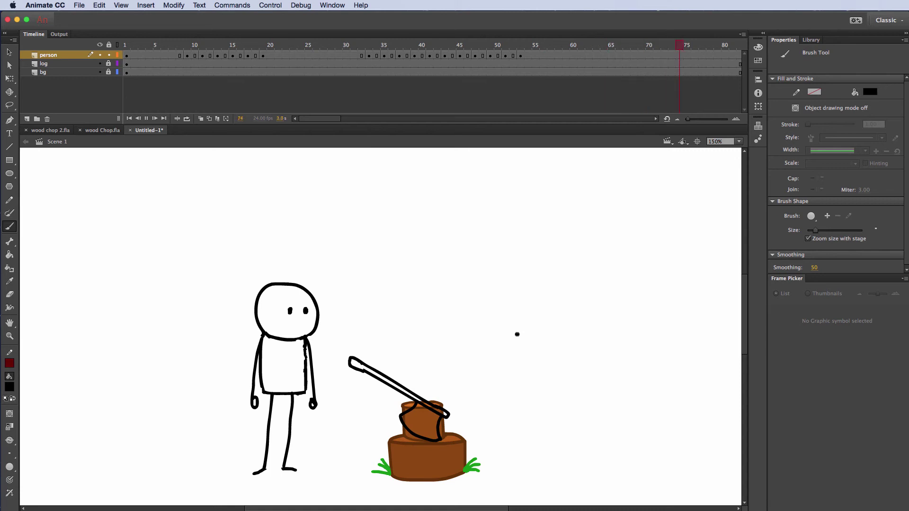
# Move the person layer's keyframes at frames 49, 51 and 53 to frames 54, 56 and 58
pyautogui.moveTo(502, 46); pyautogui.dragTo(520, 56)
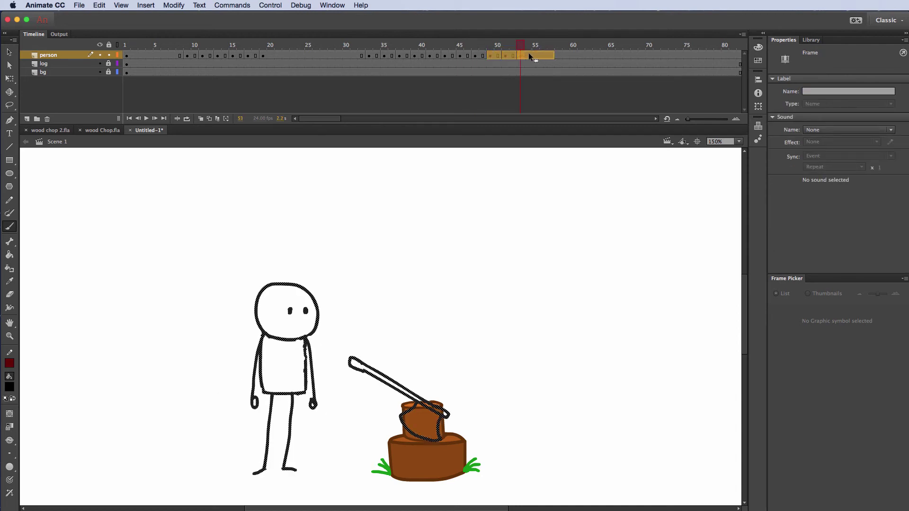
pyautogui.moveTo(535, 55); pyautogui.dragTo(3, 77)
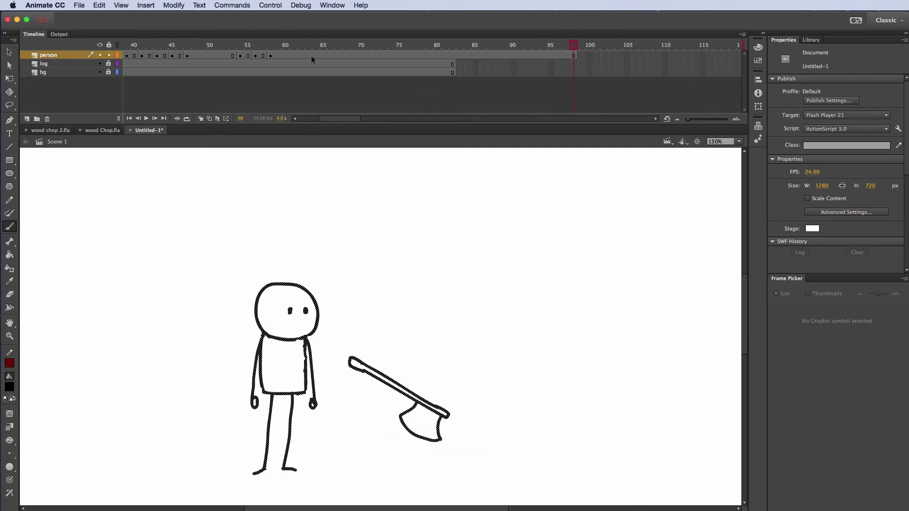
# Remove the frames after frame 69 on all three layers and play the animation
pyautogui.moveTo(362, 57); pyautogui.dragTo(550, 57)
pyautogui.rightClick(419, 61)
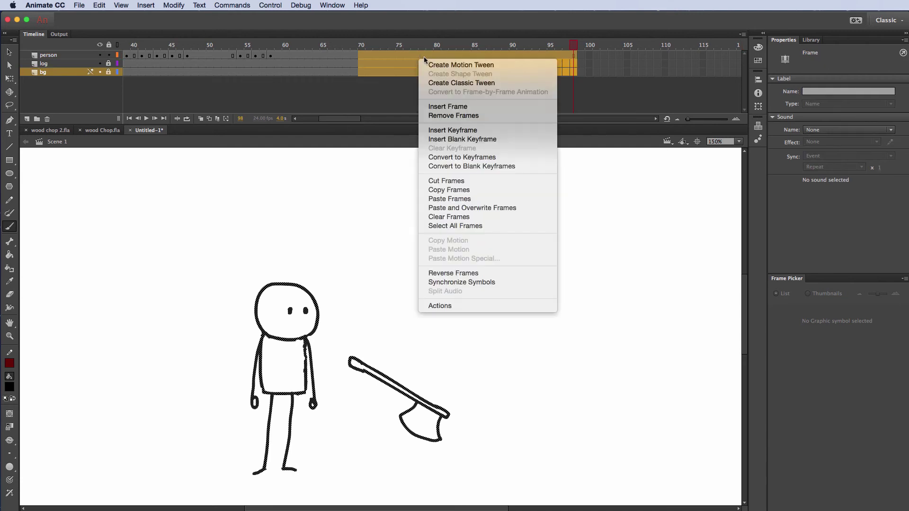
pyautogui.click(466, 117)
pyautogui.press('Return')
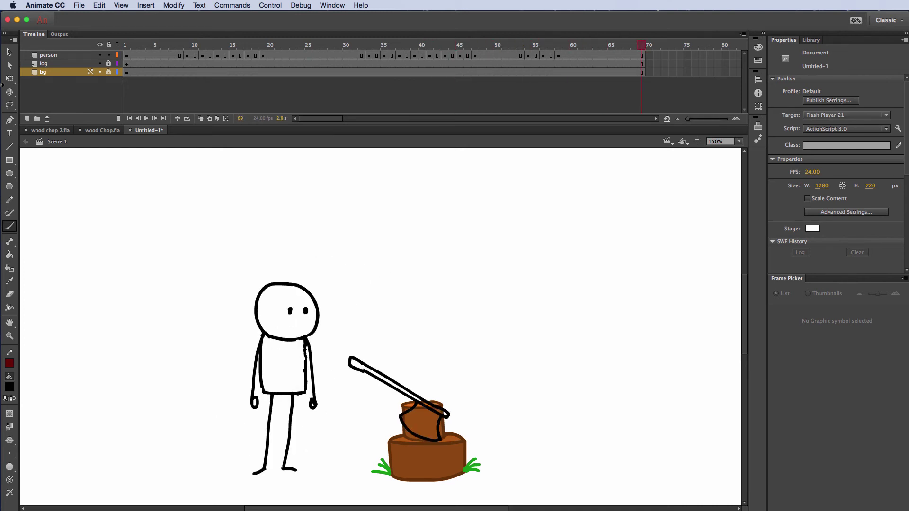
# Brush two curved swing lines on the person layer at frame 13, arching from the log over the figure to the axe blade
pyautogui.moveTo(284, 45); pyautogui.dragTo(217, 65)
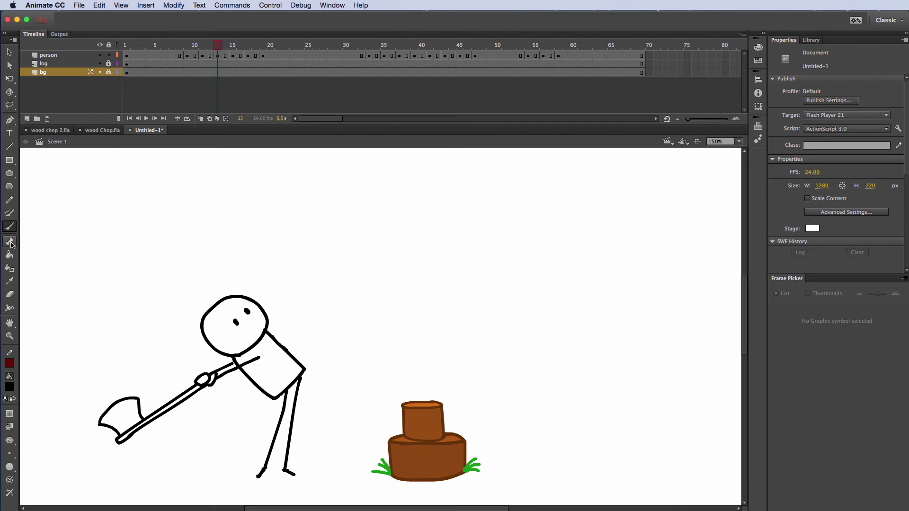
pyautogui.click(82, 56)
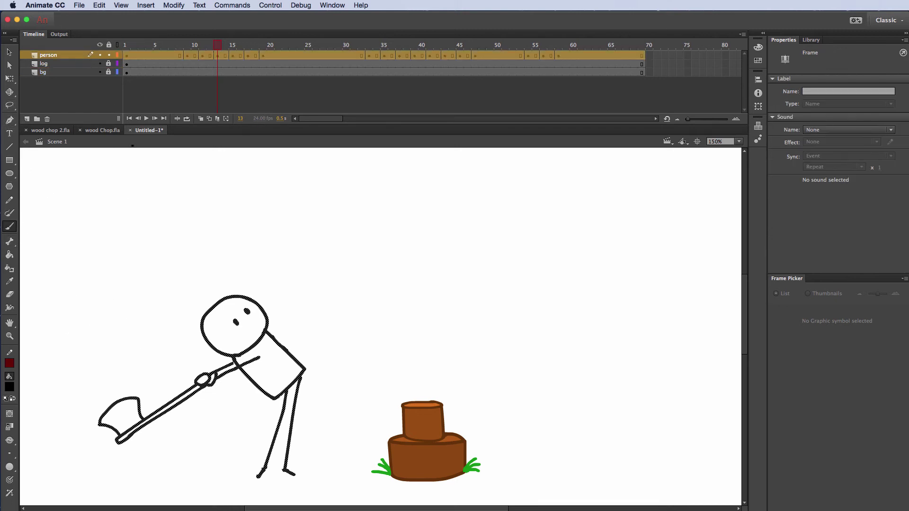
pyautogui.moveTo(135, 382)
pyautogui.mouseDown()
pyautogui.moveTo(305, 258)
pyautogui.moveTo(413, 391)
pyautogui.moveTo(314, 214)
pyautogui.moveTo(107, 306)
pyautogui.moveTo(93, 376)
pyautogui.mouseUp()
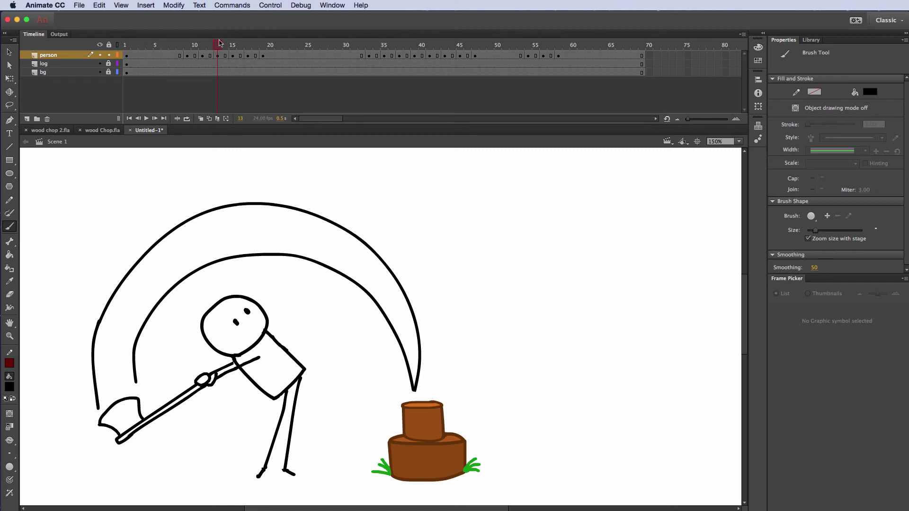
# Draw two tall swing arcs at frame 33 from the log over the figure, with onion skinning extended back to frame 9
pyautogui.moveTo(220, 44)
pyautogui.mouseDown()
pyautogui.moveTo(211, 47)
pyautogui.moveTo(368, 34)
pyautogui.mouseUp()
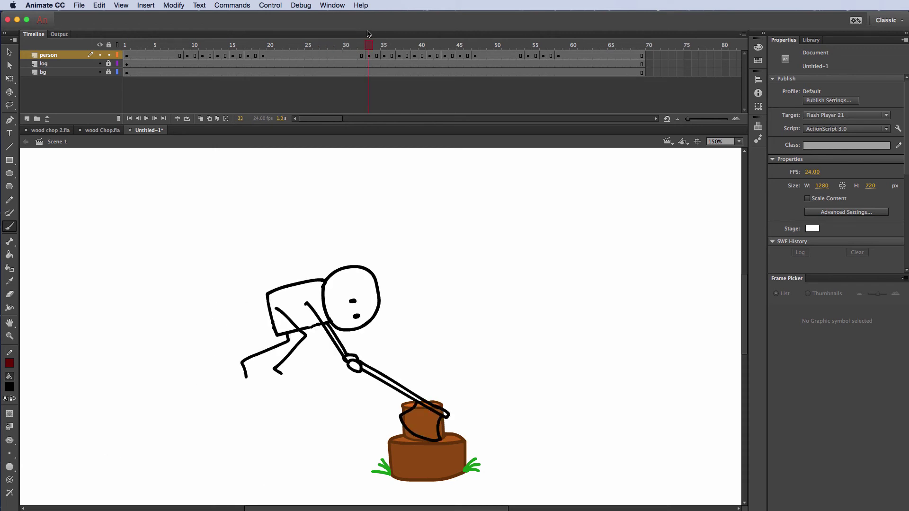
pyautogui.click(200, 118)
pyautogui.moveTo(368, 45); pyautogui.dragTo(185, 45)
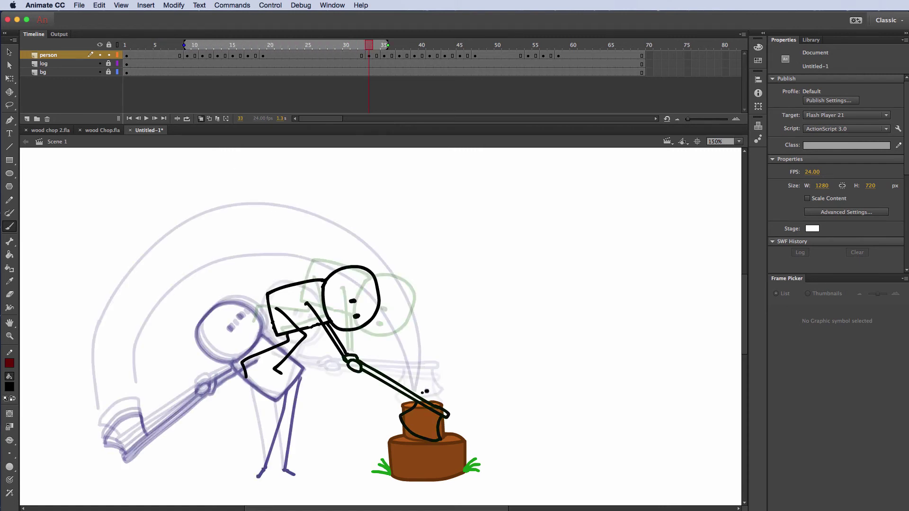
pyautogui.moveTo(424, 389)
pyautogui.mouseDown()
pyautogui.moveTo(339, 217)
pyautogui.moveTo(196, 246)
pyautogui.moveTo(147, 423)
pyautogui.moveTo(124, 323)
pyautogui.moveTo(175, 211)
pyautogui.moveTo(279, 169)
pyautogui.moveTo(405, 187)
pyautogui.moveTo(463, 259)
pyautogui.moveTo(469, 341)
pyautogui.moveTo(452, 402)
pyautogui.mouseUp()
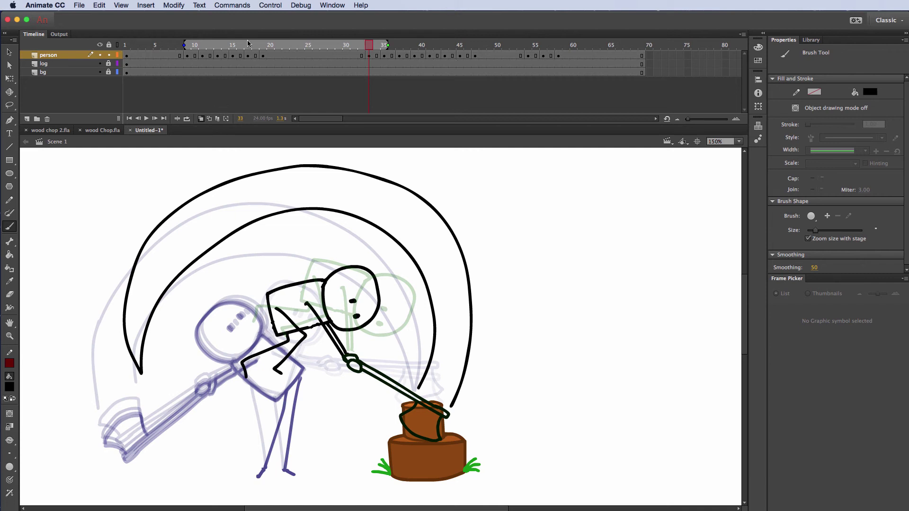
# Turn off onion skinning and play the animation from frame 1 to review the swing arcs
pyautogui.click(201, 120)
pyautogui.moveTo(369, 46); pyautogui.dragTo(122, 50)
pyautogui.press('Return')
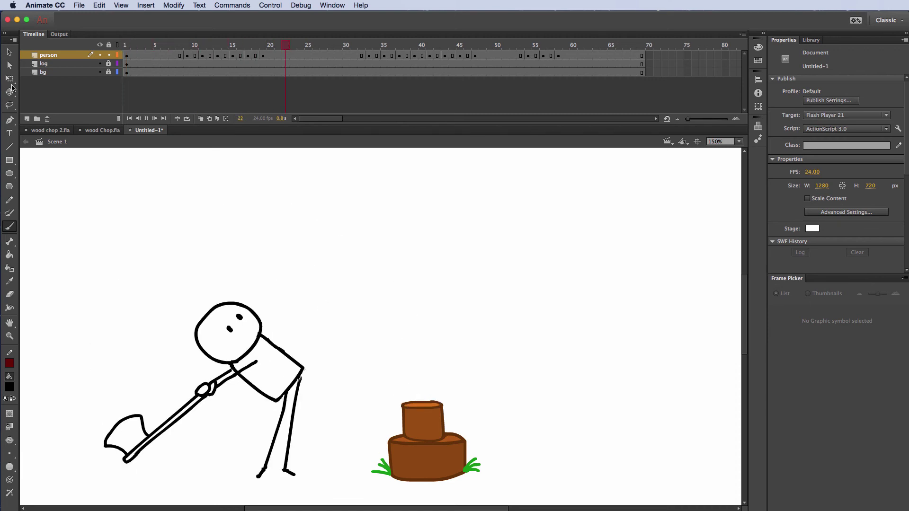
pyautogui.click(56, 72)
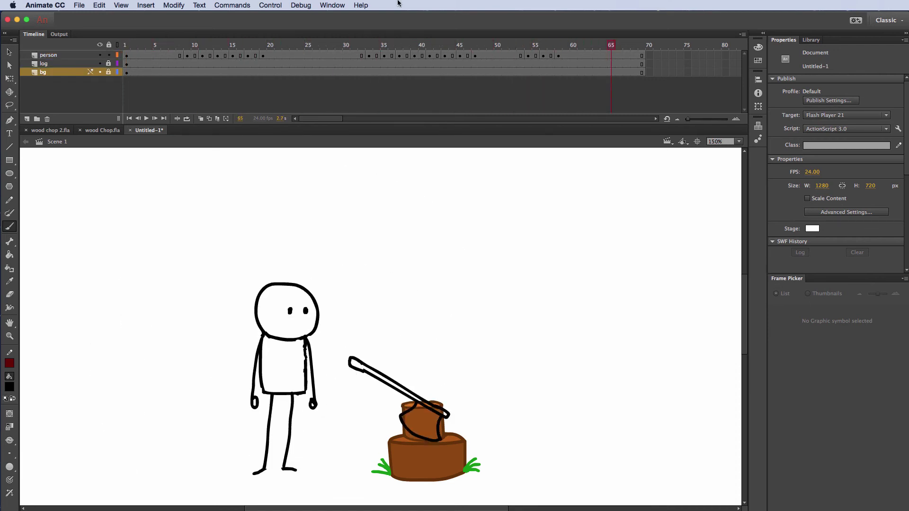
# Delete the tall swing arcs from the person layer at frame 33
pyautogui.moveTo(361, 43)
pyautogui.mouseDown()
pyautogui.moveTo(345, 46)
pyautogui.moveTo(370, 49)
pyautogui.mouseUp()
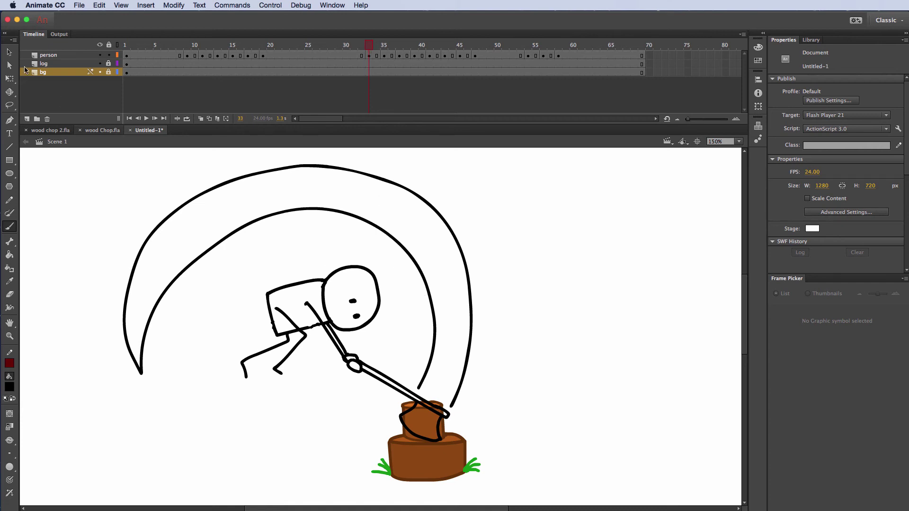
pyautogui.click(9, 105)
pyautogui.click(49, 55)
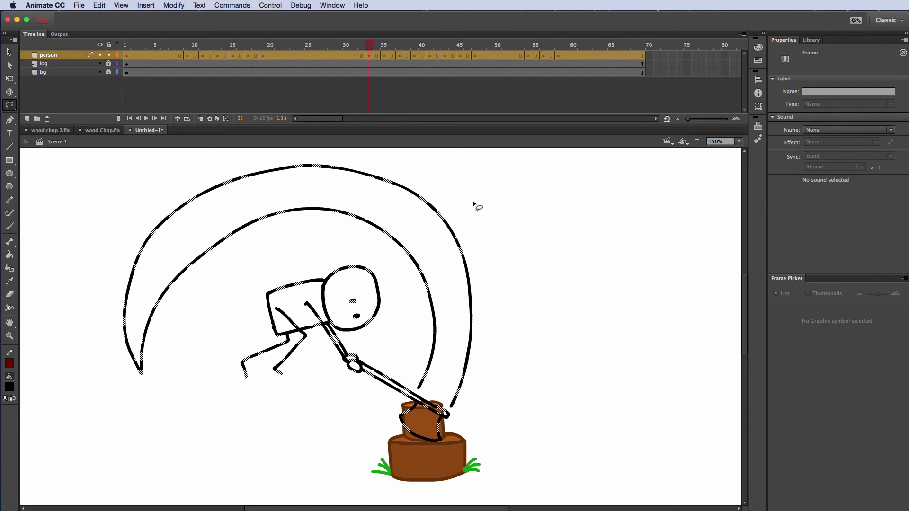
pyautogui.moveTo(400, 166)
pyautogui.mouseDown()
pyautogui.moveTo(61, 299)
pyautogui.moveTo(411, 381)
pyautogui.moveTo(461, 412)
pyautogui.moveTo(239, 204)
pyautogui.moveTo(133, 341)
pyautogui.moveTo(332, 251)
pyautogui.mouseUp()
pyautogui.press('Delete')
# Redraw lower swing arcs at frame 33 over onion skins, tapering to a point behind the figure, with the inner arc broken by the head
pyautogui.click(201, 118)
pyautogui.press('b')
pyautogui.press('super+z')
pyautogui.moveTo(136, 341)
pyautogui.mouseDown()
pyautogui.moveTo(312, 251)
pyautogui.moveTo(351, 266)
pyautogui.mouseUp()
pyautogui.moveTo(378, 317)
pyautogui.mouseDown()
pyautogui.moveTo(411, 367)
pyautogui.moveTo(402, 337)
pyautogui.moveTo(417, 391)
pyautogui.mouseUp()
pyautogui.press('super+z')
pyautogui.press('super+z')
pyautogui.press('e')
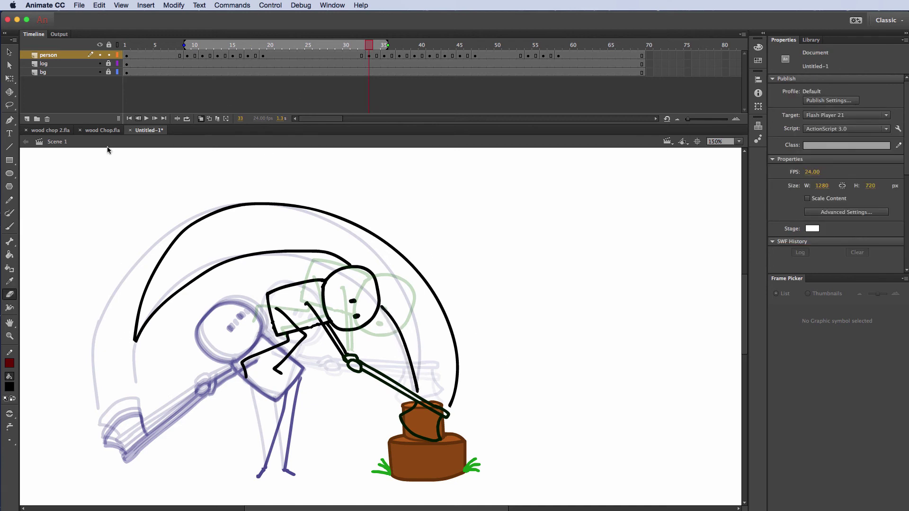
pyautogui.click(201, 119)
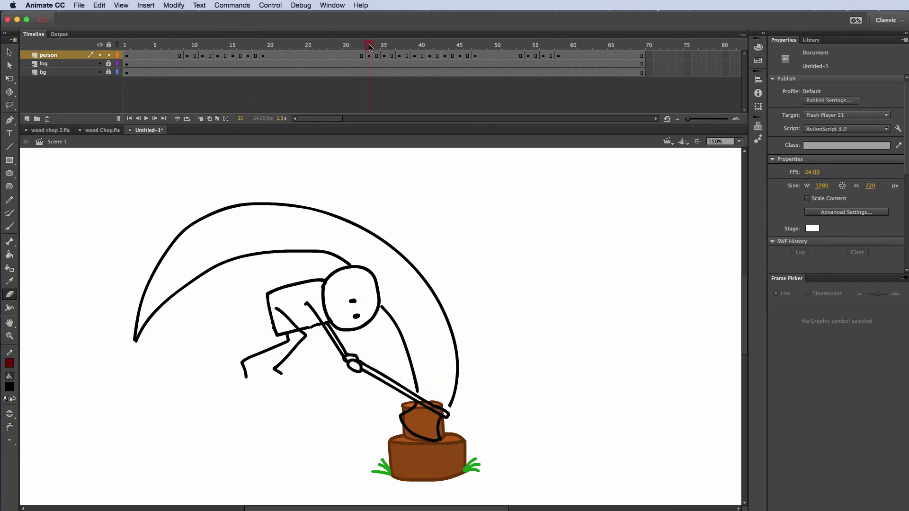
# Play the animation from frame 1 to check the redrawn swing arcs and the landing's timing
pyautogui.moveTo(370, 48); pyautogui.dragTo(124, 48)
pyautogui.press('Return')
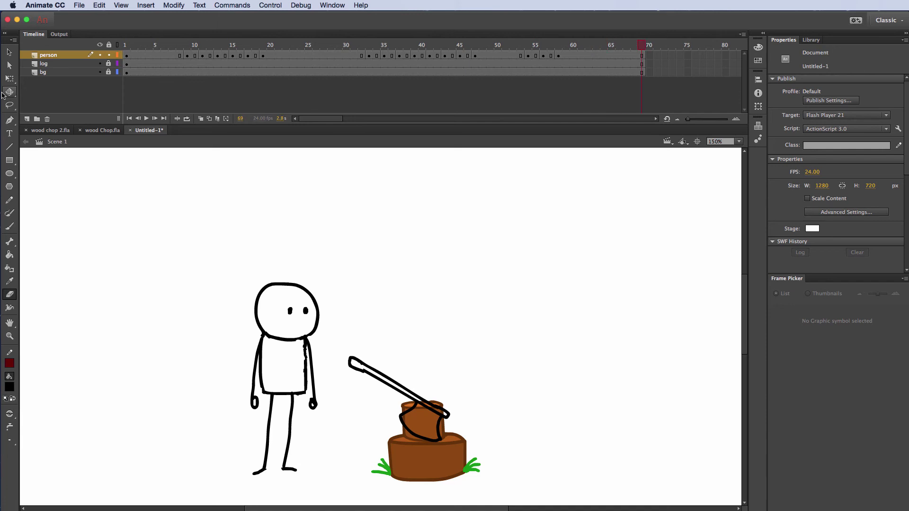
pyautogui.press('Return')
# Move the person layer's last three keyframes two frames earlier, to frames 52, 54 and 56, and return to frame 1
pyautogui.moveTo(488, 45)
pyautogui.mouseDown()
pyautogui.moveTo(436, 45)
pyautogui.moveTo(540, 44)
pyautogui.moveTo(529, 56)
pyautogui.moveTo(399, 46)
pyautogui.moveTo(2, 79)
pyautogui.mouseUp()
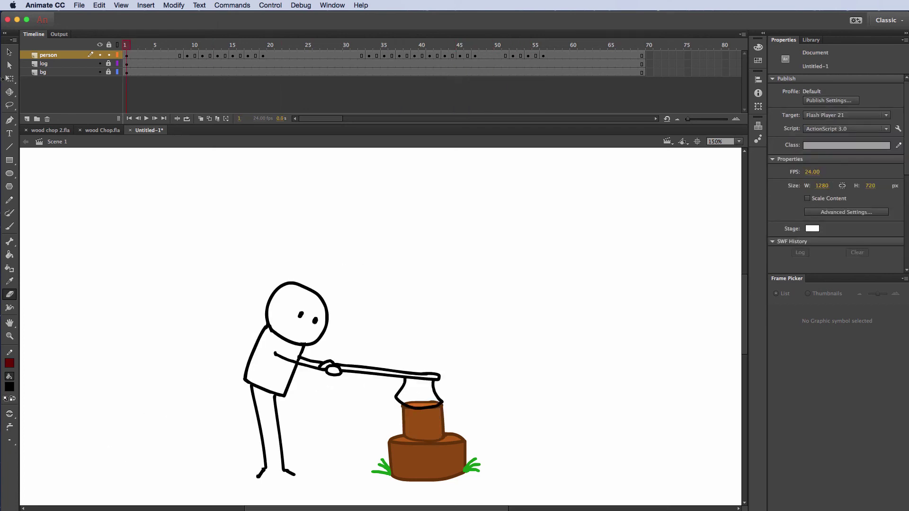
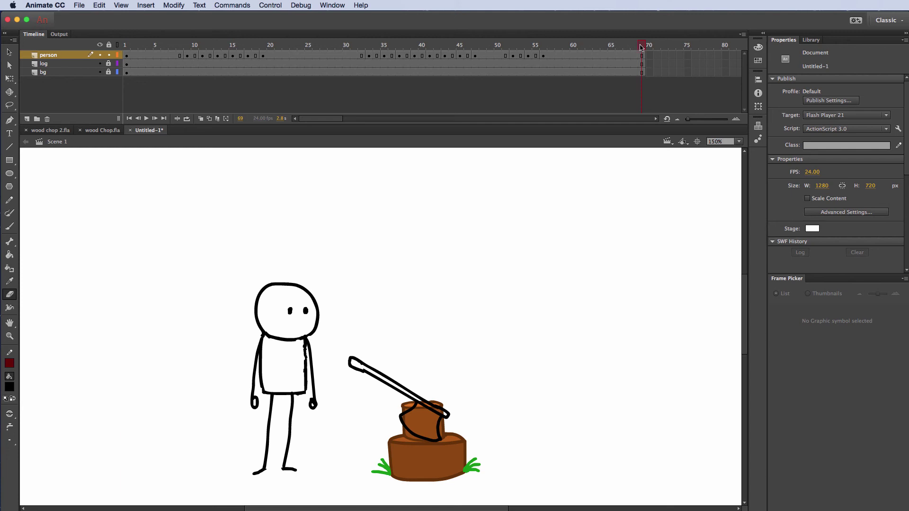
# Insert a blank keyframe on the log layer at frame 33, where the axe hits
pyautogui.moveTo(641, 46)
pyautogui.mouseDown()
pyautogui.moveTo(125, 59)
pyautogui.moveTo(660, 94)
pyautogui.mouseUp()
pyautogui.moveTo(549, 46); pyautogui.dragTo(382, 2)
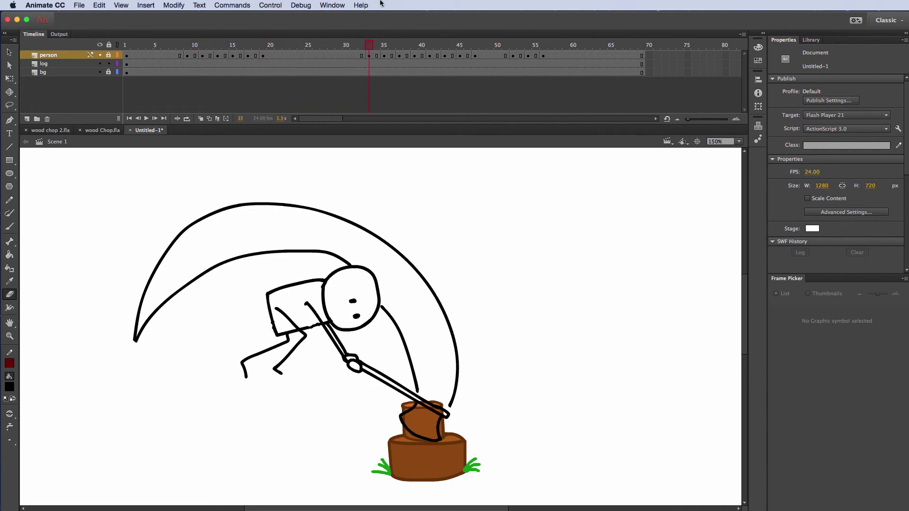
pyautogui.click(369, 64)
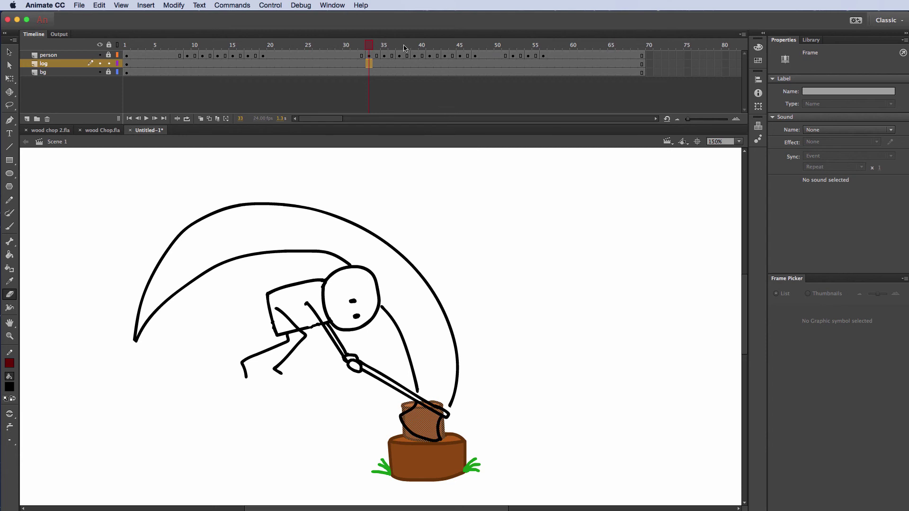
pyautogui.rightClick(369, 64)
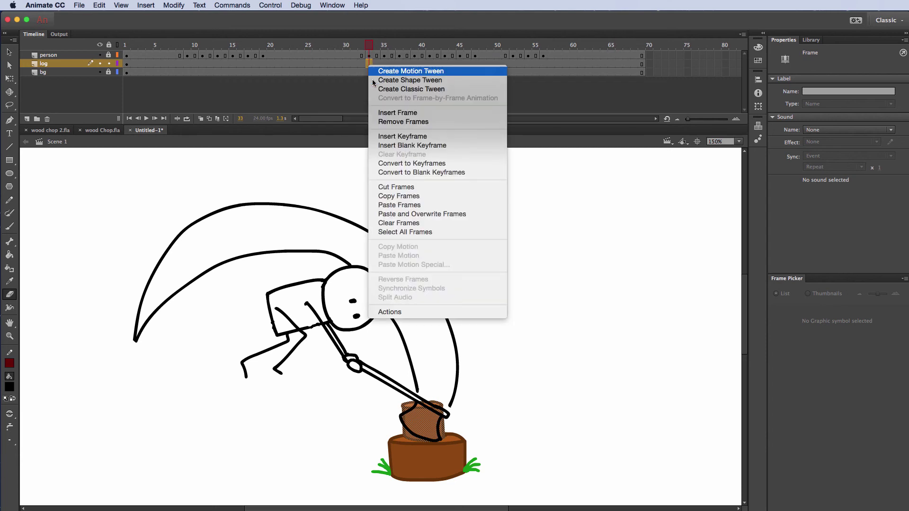
pyautogui.click(404, 146)
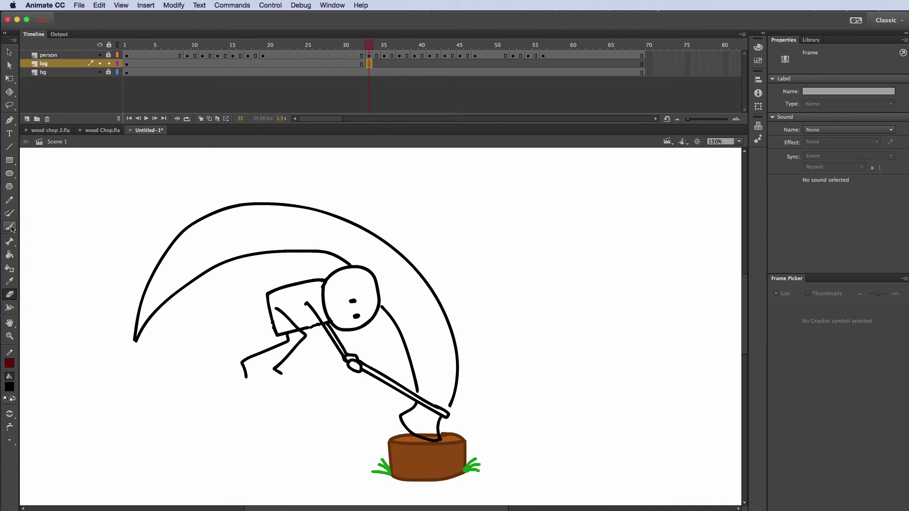
# Sample the log's dark brown outline colour from frame 1 and return to frame 33
pyautogui.moveTo(369, 48); pyautogui.dragTo(106, 80)
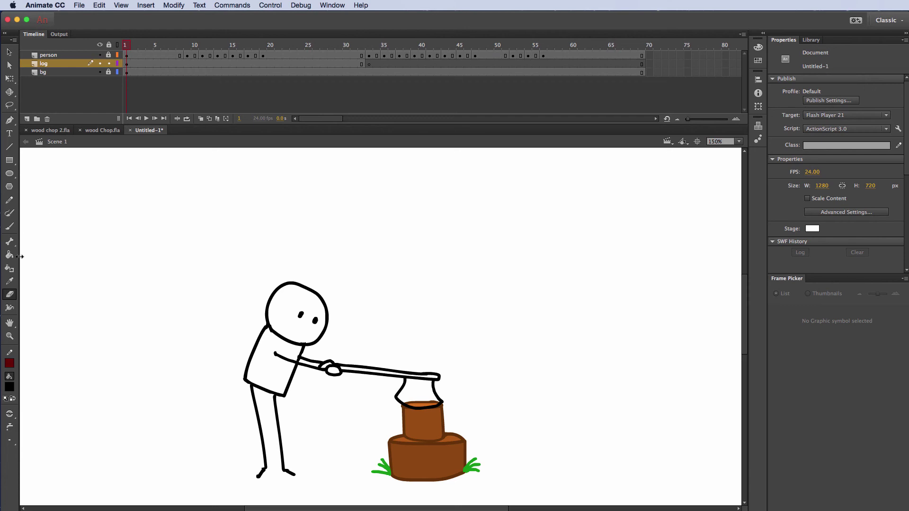
pyautogui.click(9, 281)
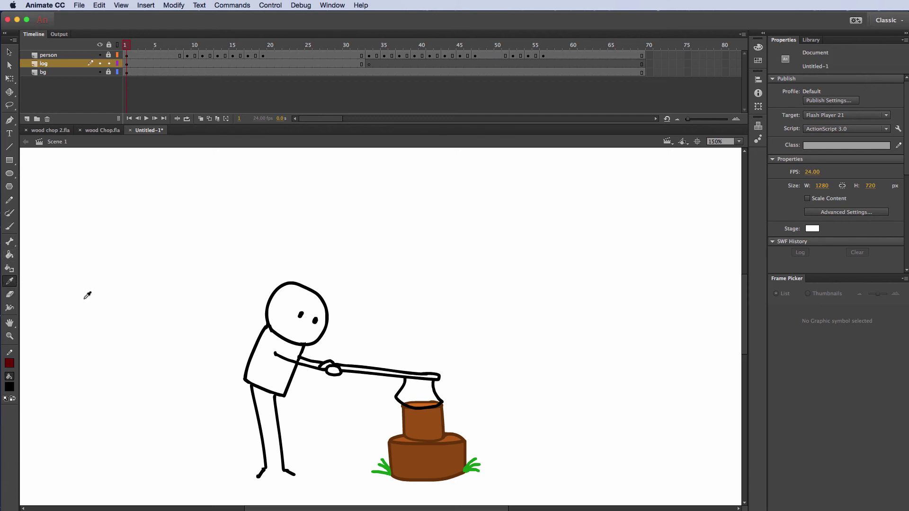
pyautogui.click(445, 419)
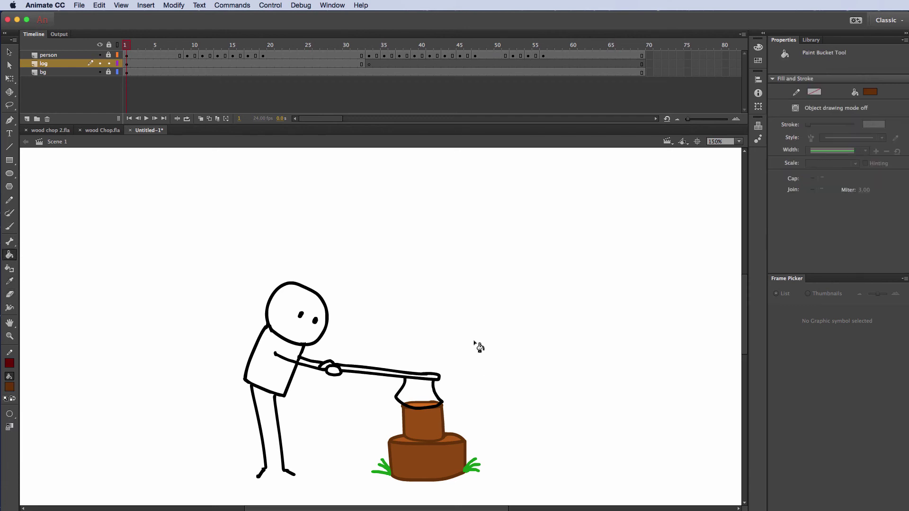
pyautogui.click(368, 46)
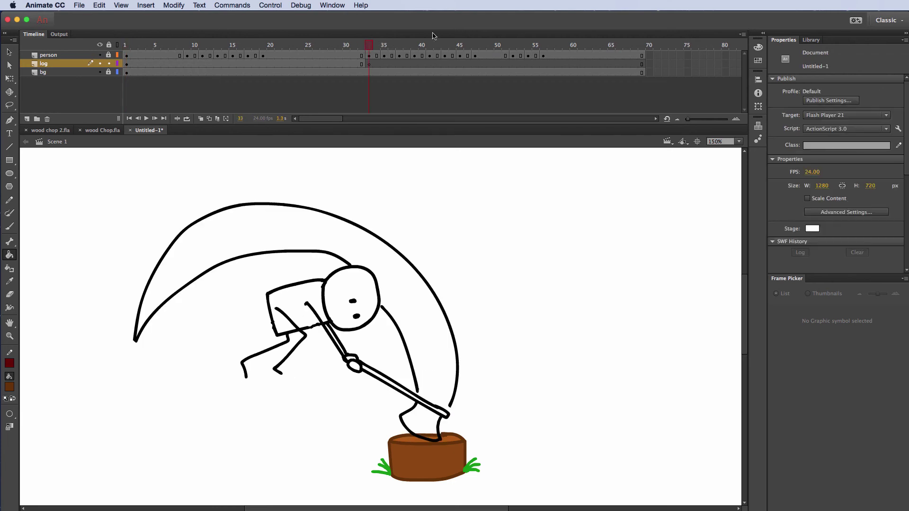
# Brush the dark brown outlines of two split log halves at frame 33, tilted outward on either side above the stump
pyautogui.click(9, 227)
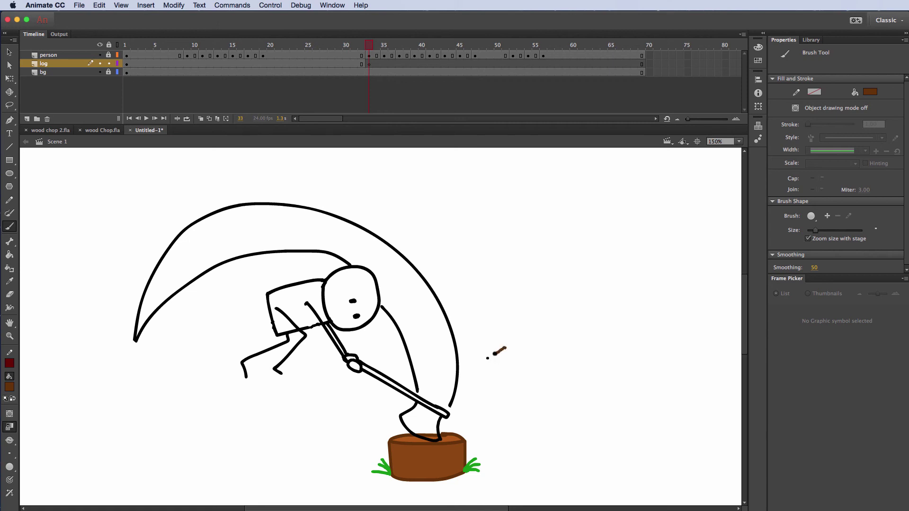
pyautogui.moveTo(488, 359)
pyautogui.mouseDown()
pyautogui.moveTo(473, 368)
pyautogui.moveTo(498, 402)
pyautogui.mouseUp()
pyautogui.press('super+z')
pyautogui.moveTo(477, 363)
pyautogui.mouseDown()
pyautogui.moveTo(511, 340)
pyautogui.moveTo(533, 360)
pyautogui.mouseUp()
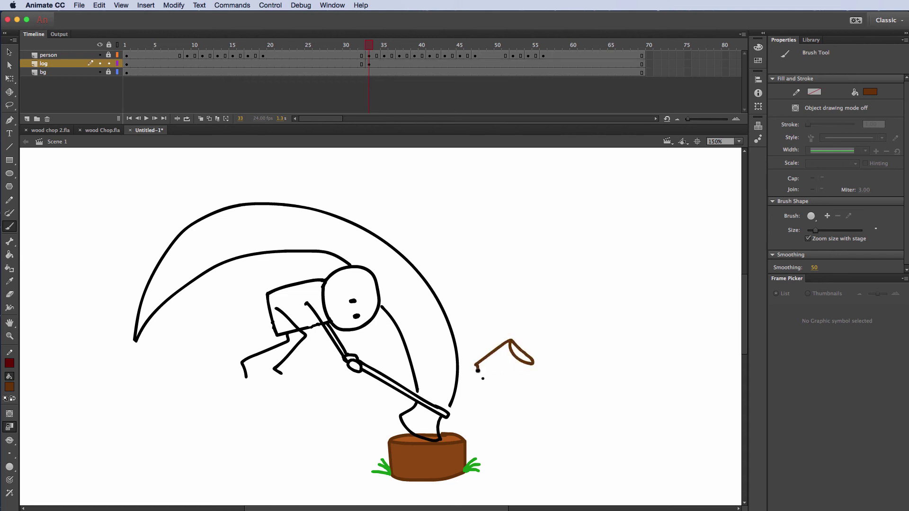
pyautogui.moveTo(477, 366)
pyautogui.mouseDown()
pyautogui.moveTo(499, 392)
pyautogui.moveTo(533, 362)
pyautogui.mouseUp()
pyautogui.moveTo(391, 330)
pyautogui.mouseDown()
pyautogui.moveTo(372, 352)
pyautogui.moveTo(405, 375)
pyautogui.moveTo(393, 326)
pyautogui.mouseUp()
pyautogui.press('super+z')
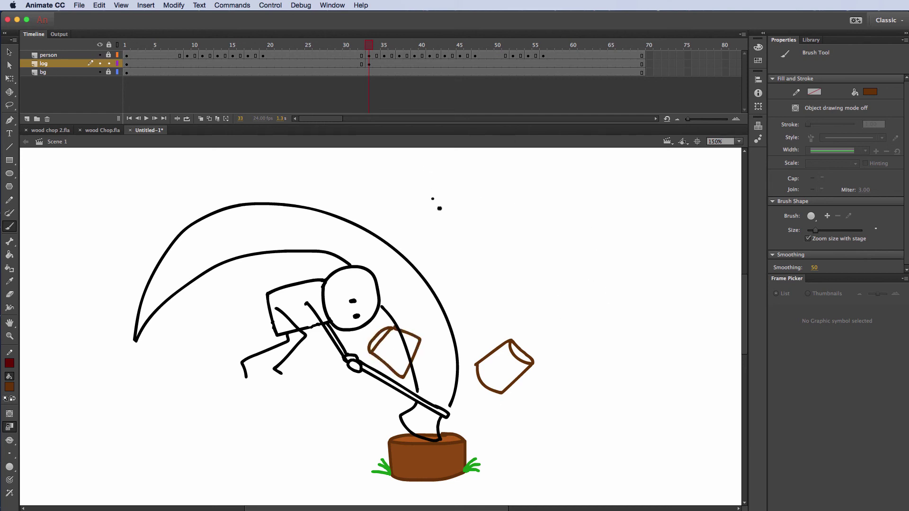
# Fill the sides of both log halves at frame 33 with the brown sampled from the log in frame 1
pyautogui.click(126, 45)
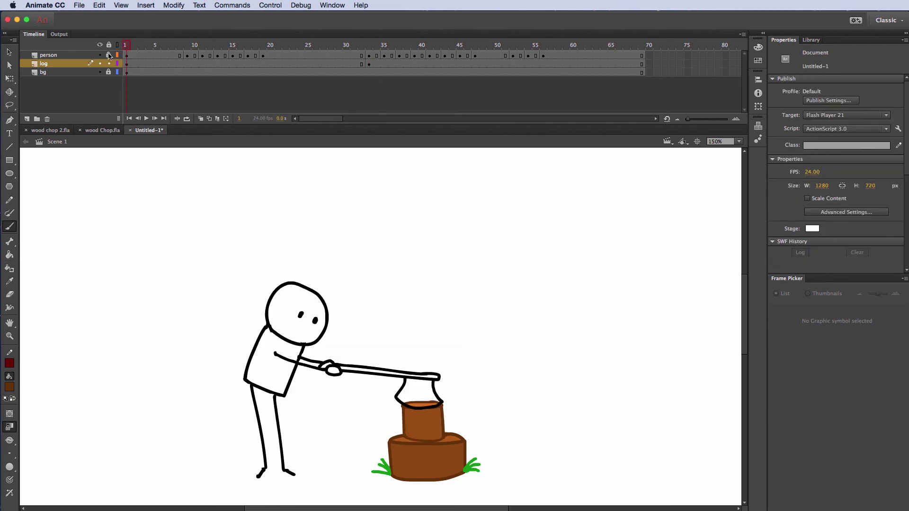
pyautogui.click(10, 281)
pyautogui.click(421, 423)
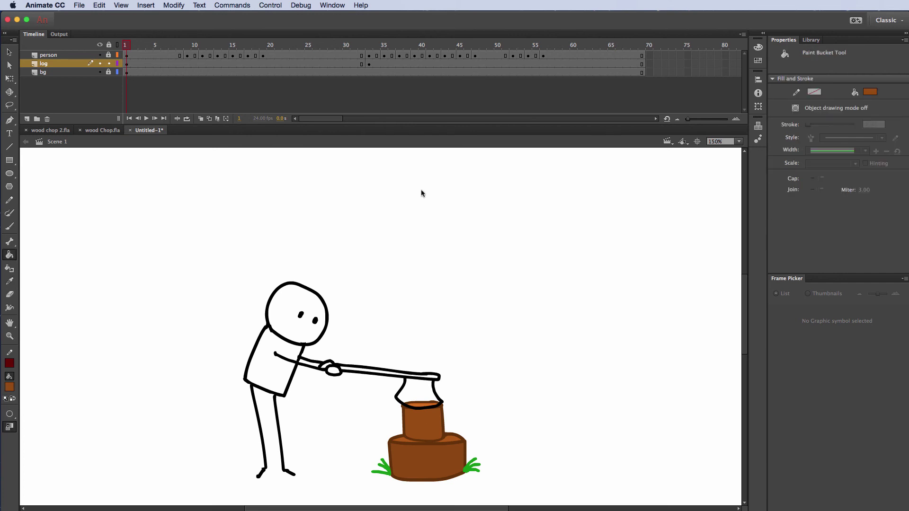
pyautogui.click(369, 64)
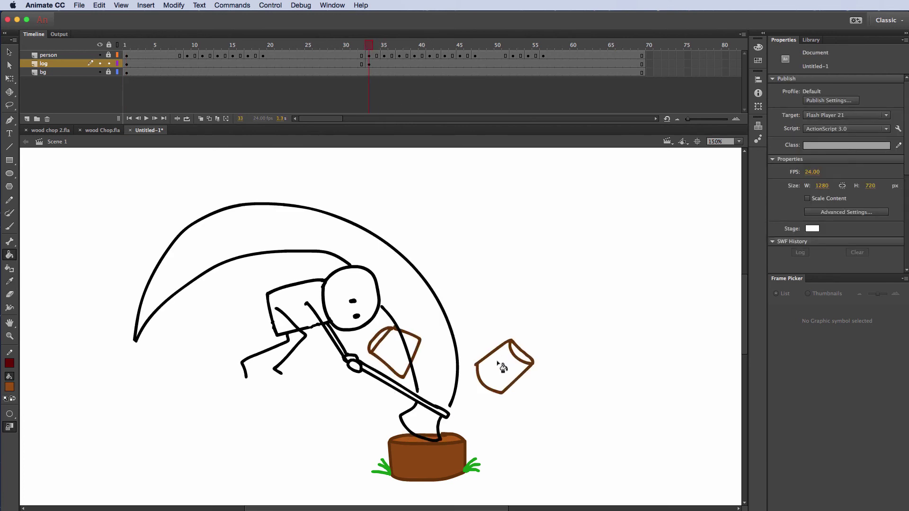
pyautogui.click(487, 386)
pyautogui.click(396, 349)
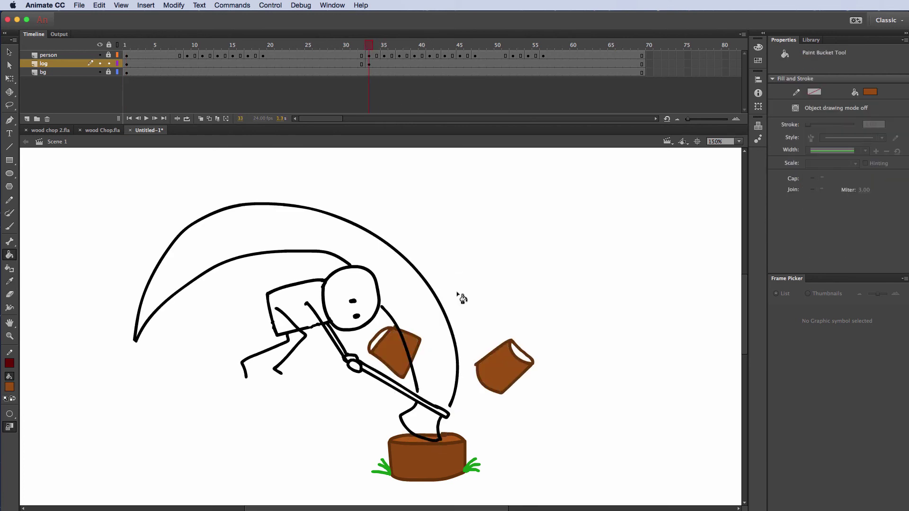
# Fill the cut ends of both log halves at frame 33 with the orange sampled from the log's top in frame 1
pyautogui.click(127, 65)
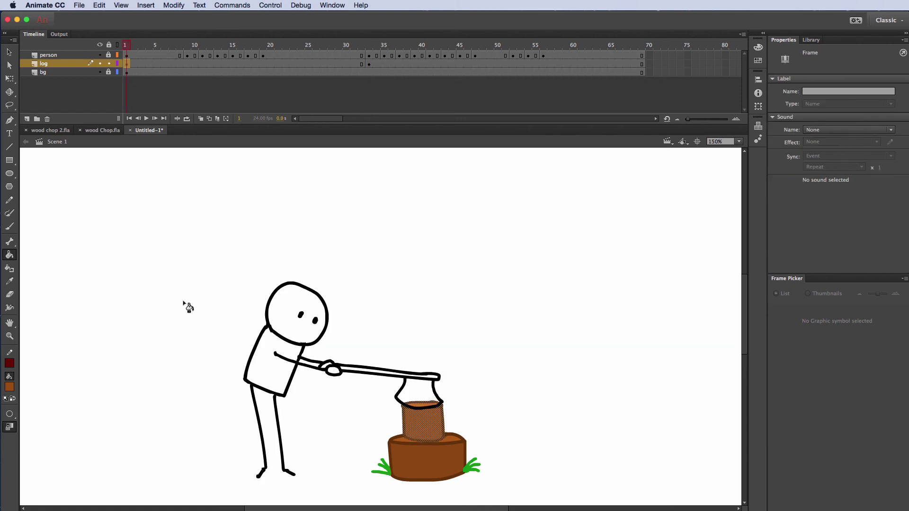
pyautogui.press('q')
pyautogui.press('Escape')
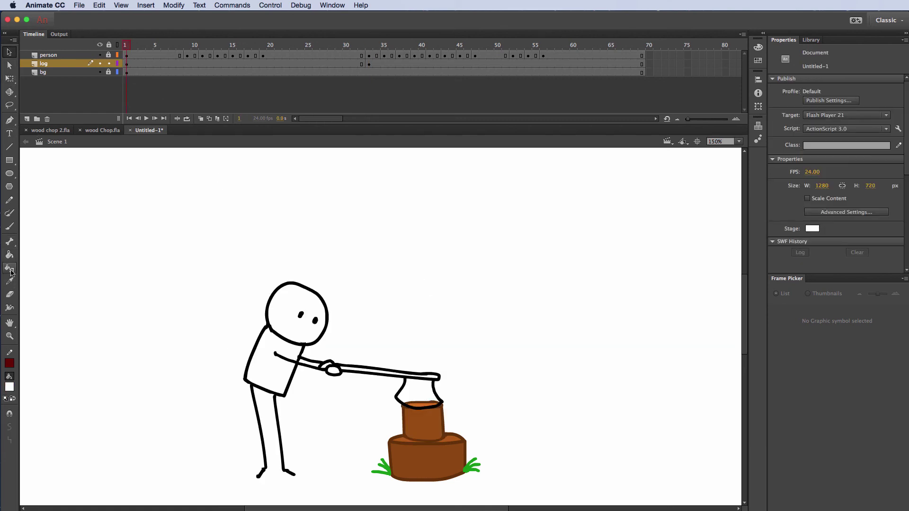
pyautogui.click(9, 281)
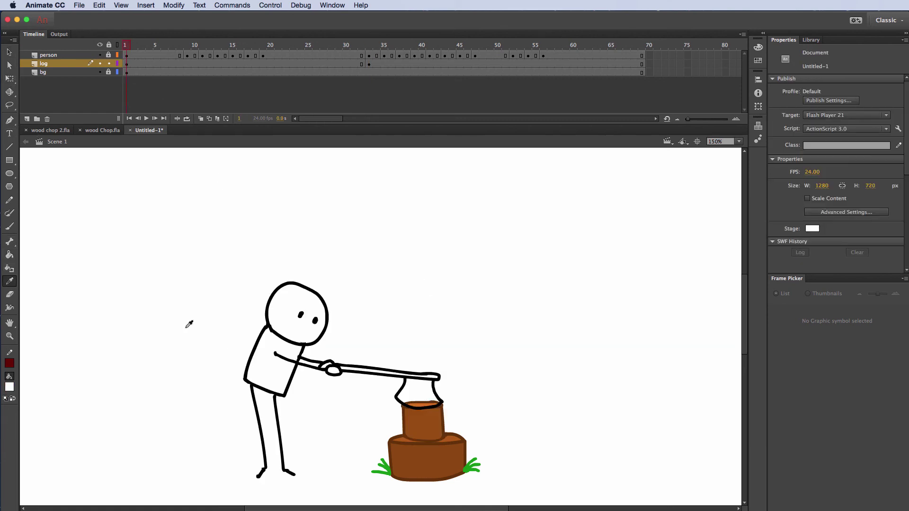
pyautogui.click(421, 402)
pyautogui.click(370, 45)
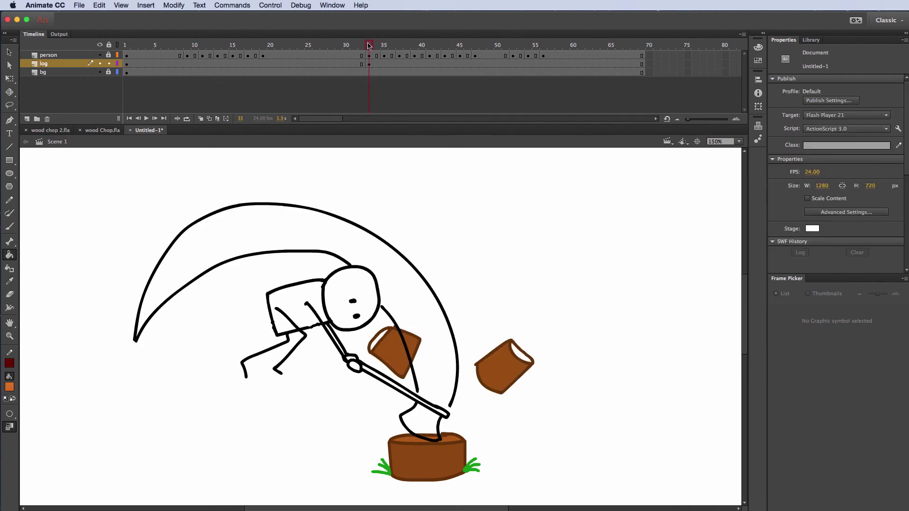
pyautogui.click(385, 344)
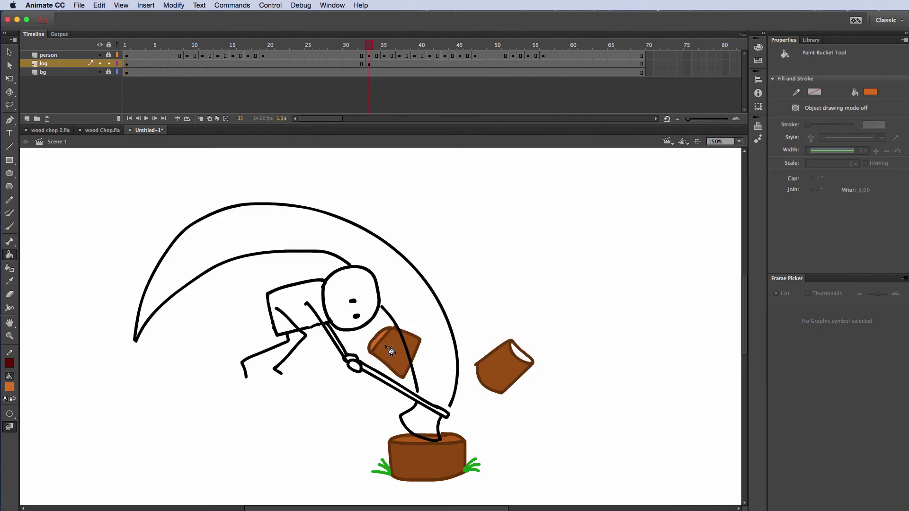
pyautogui.click(510, 358)
# Add a log-layer keyframe at frame 34, moving both halves outward and rotating the right one clockwise and the left one counterclockwise
pyautogui.moveTo(362, 45)
pyautogui.mouseDown()
pyautogui.moveTo(349, 46)
pyautogui.moveTo(373, 45)
pyautogui.mouseUp()
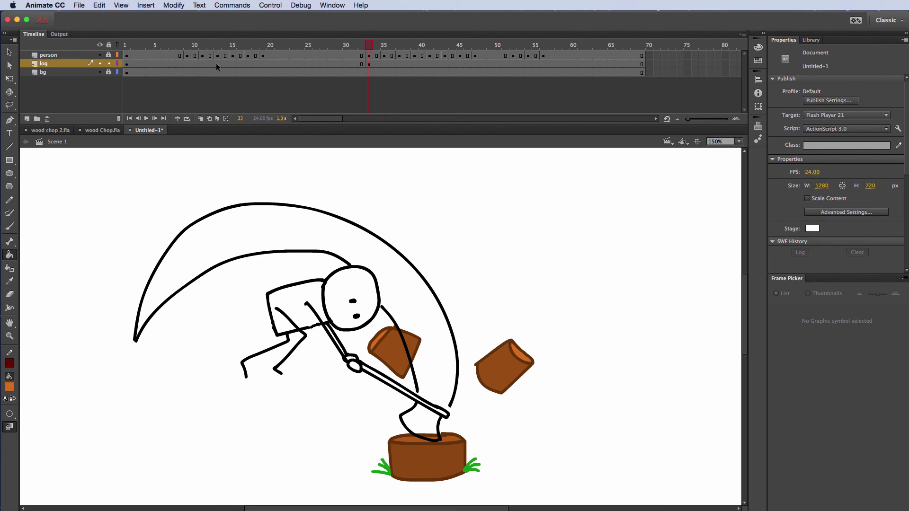
pyautogui.moveTo(196, 57); pyautogui.dragTo(369, 39)
pyautogui.click(376, 63)
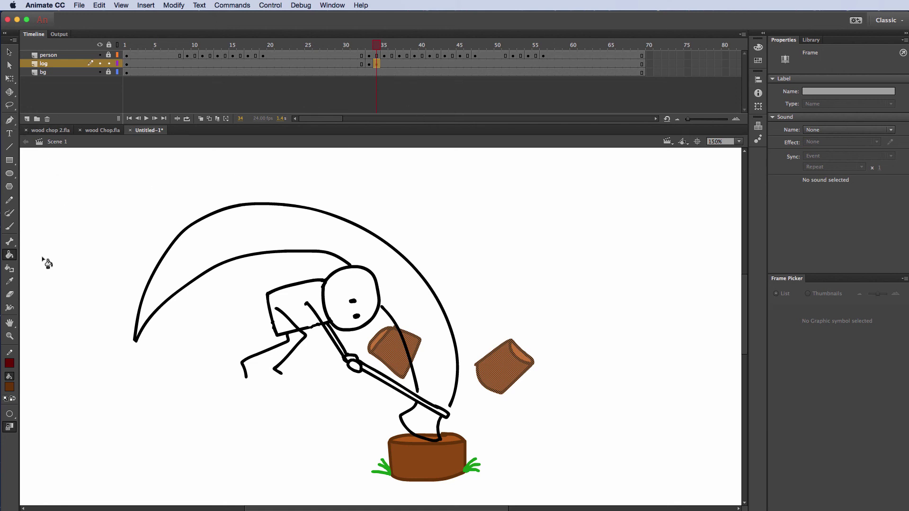
pyautogui.click(10, 105)
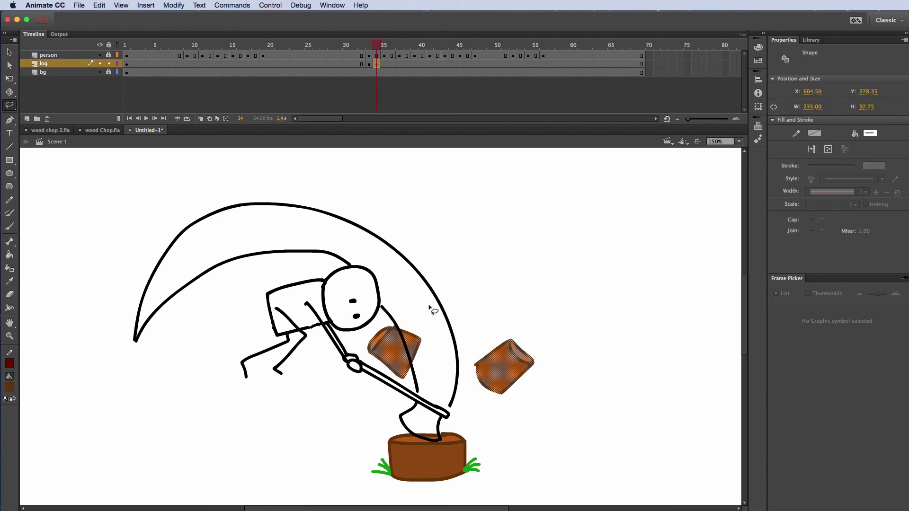
pyautogui.moveTo(547, 318)
pyautogui.mouseDown()
pyautogui.moveTo(469, 365)
pyautogui.moveTo(534, 314)
pyautogui.mouseUp()
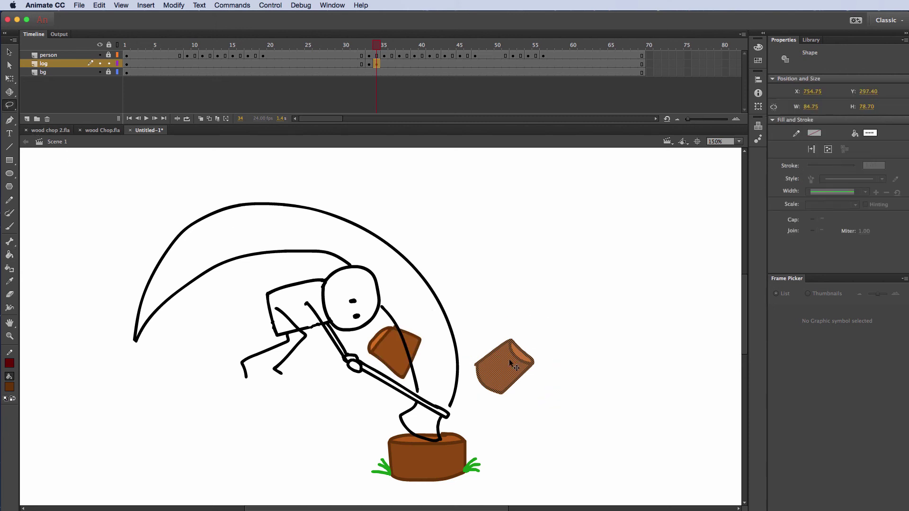
pyautogui.moveTo(510, 359)
pyautogui.mouseDown()
pyautogui.moveTo(565, 337)
pyautogui.moveTo(571, 357)
pyautogui.mouseUp()
pyautogui.press('q')
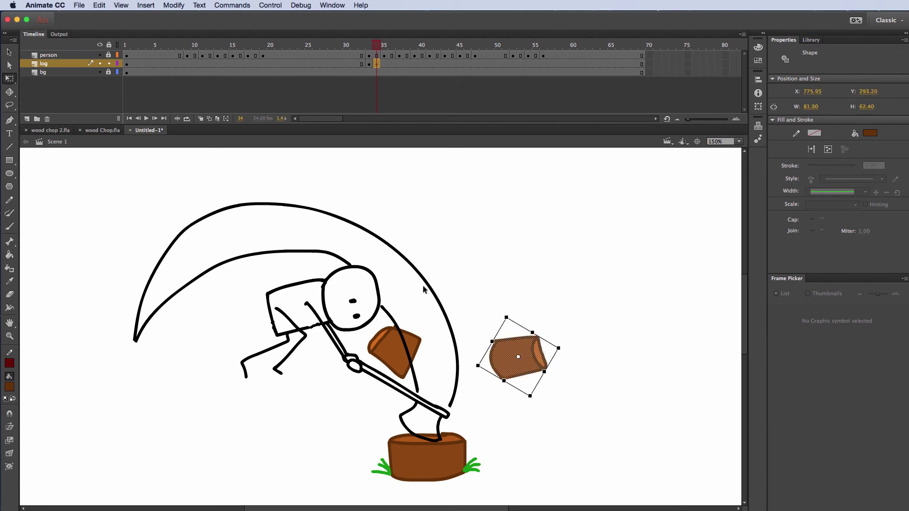
pyautogui.moveTo(431, 312); pyautogui.dragTo(355, 399)
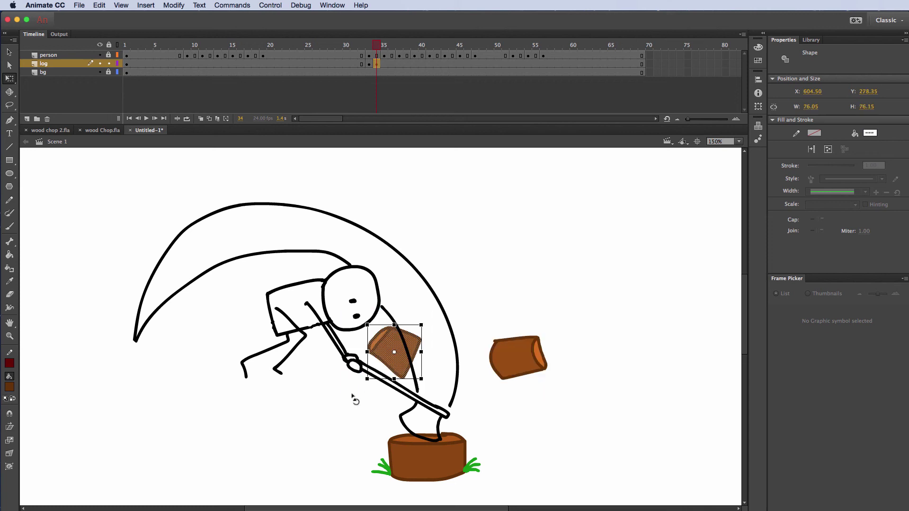
pyautogui.moveTo(402, 346); pyautogui.dragTo(405, 271)
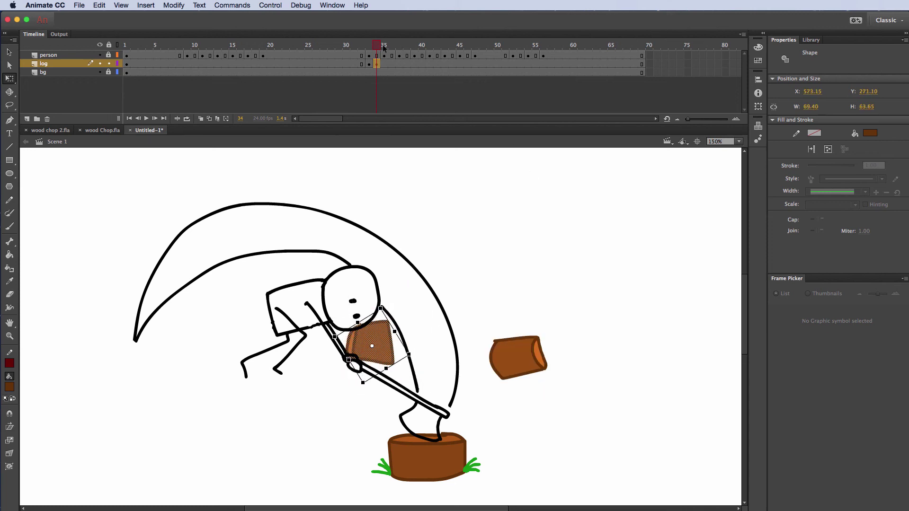
# Add a log-layer keyframe at frame 35, shifting both halves farther apart and rotating each one further outward
pyautogui.moveTo(377, 48)
pyautogui.mouseDown()
pyautogui.moveTo(365, 47)
pyautogui.moveTo(384, 46)
pyautogui.mouseUp()
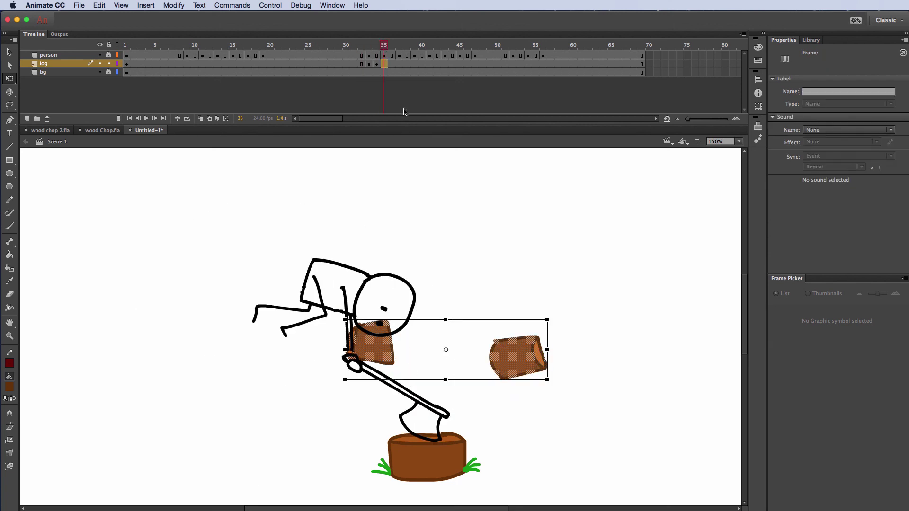
pyautogui.moveTo(621, 274); pyautogui.dragTo(474, 392)
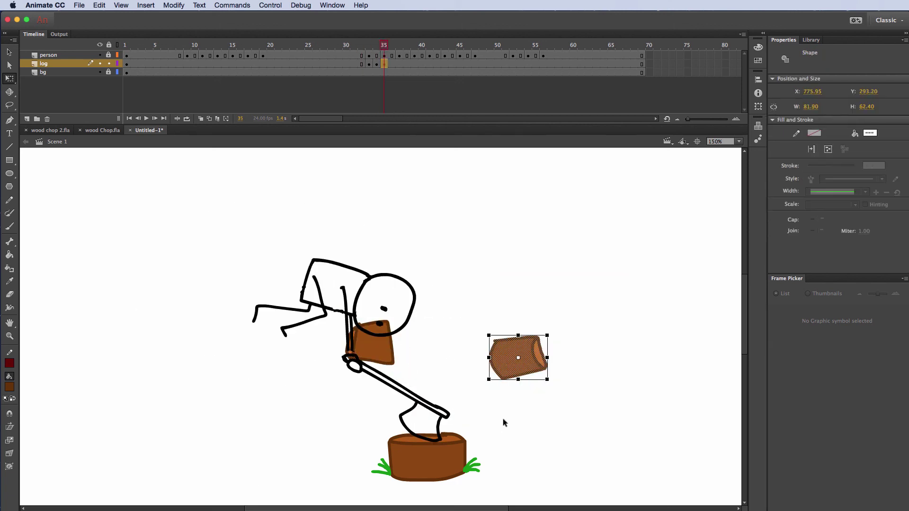
pyautogui.moveTo(556, 333); pyautogui.dragTo(560, 370)
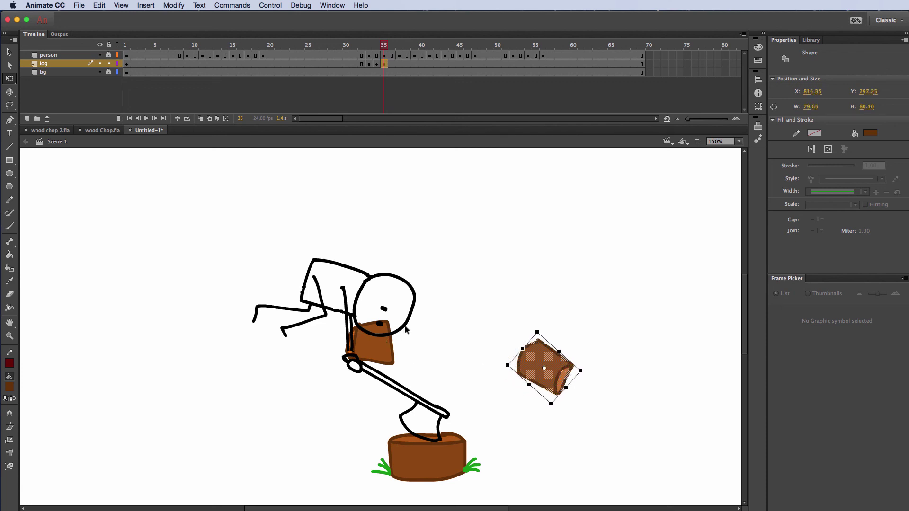
pyautogui.moveTo(421, 302); pyautogui.dragTo(289, 414)
pyautogui.moveTo(401, 321); pyautogui.dragTo(382, 306)
pyautogui.moveTo(369, 342); pyautogui.dragTo(342, 349)
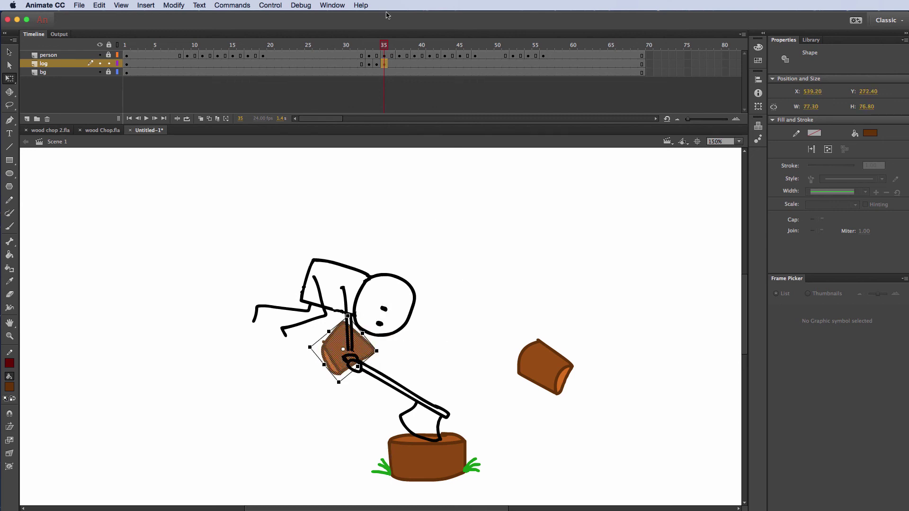
# Add a log-layer keyframe at frame 36, moving both halves outward and down and turning their cut ends toward the ground
pyautogui.moveTo(387, 45); pyautogui.dragTo(391, 46)
pyautogui.click(392, 64)
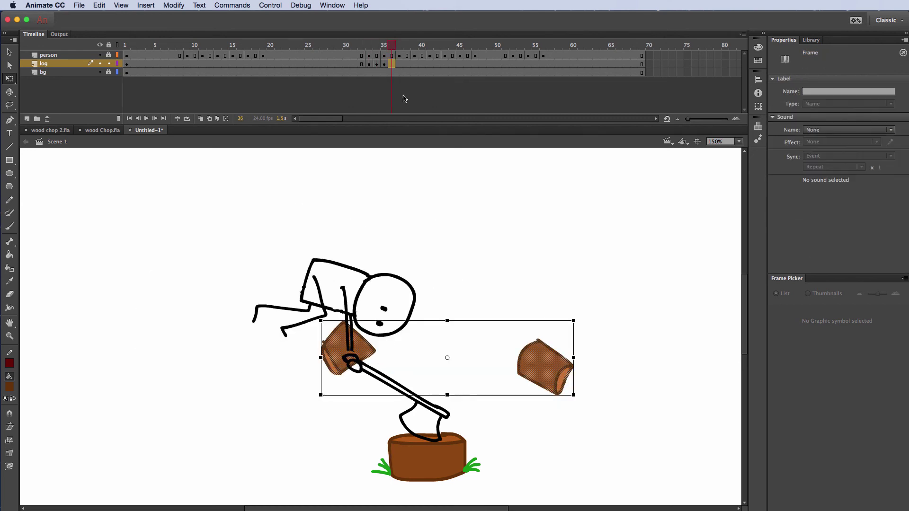
pyautogui.press('F6')
pyautogui.moveTo(645, 284); pyautogui.dragTo(505, 405)
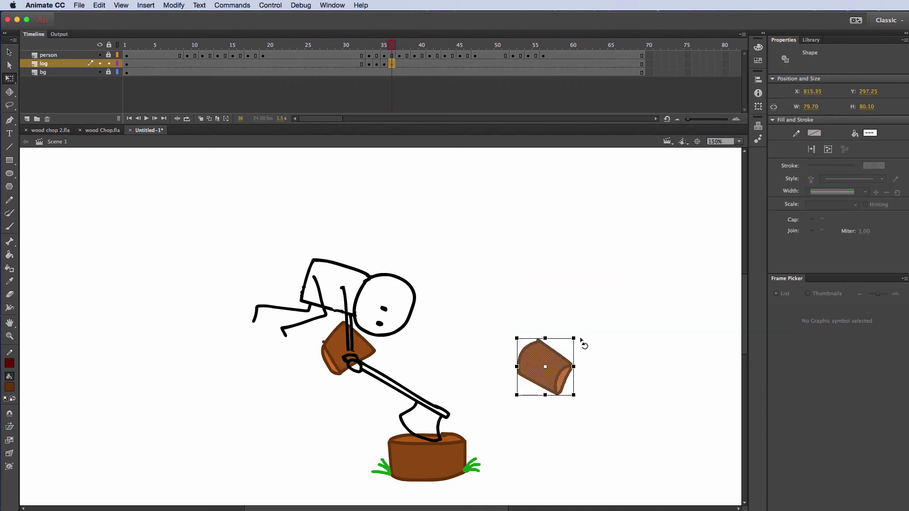
pyautogui.moveTo(581, 339); pyautogui.dragTo(590, 360)
pyautogui.moveTo(562, 378); pyautogui.dragTo(589, 410)
pyautogui.moveTo(389, 390); pyautogui.dragTo(311, 313)
pyautogui.moveTo(381, 317); pyautogui.dragTo(364, 307)
pyautogui.moveTo(348, 350); pyautogui.dragTo(315, 382)
# Add a log-layer keyframe at frame 37, lowering both halves to about the stump's top, farther apart and rotated further, and scrub back to check
pyautogui.click(400, 64)
pyautogui.press('F6')
pyautogui.moveTo(673, 276); pyautogui.dragTo(538, 438)
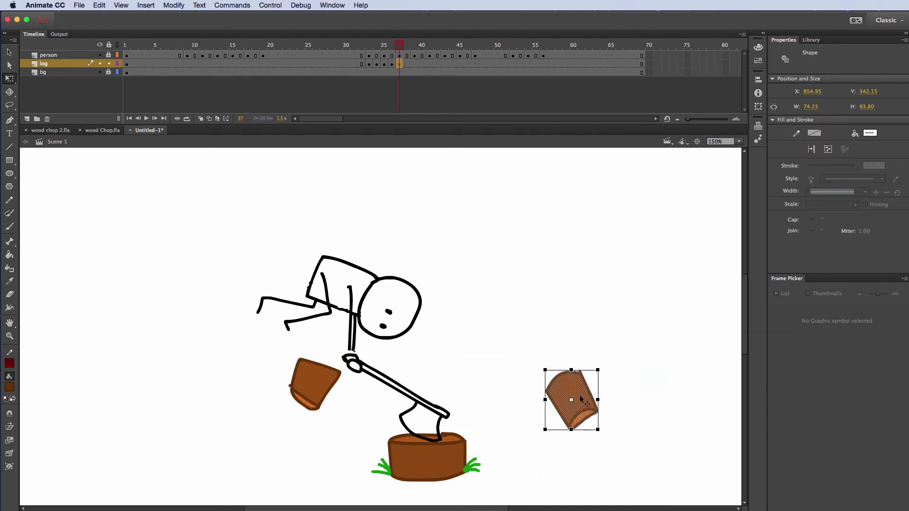
pyautogui.moveTo(580, 399); pyautogui.dragTo(598, 422)
pyautogui.moveTo(623, 389); pyautogui.dragTo(631, 401)
pyautogui.press('super+z')
pyautogui.moveTo(271, 344); pyautogui.dragTo(350, 419)
pyautogui.moveTo(323, 383); pyautogui.dragTo(300, 414)
pyautogui.moveTo(323, 386); pyautogui.dragTo(318, 375)
pyautogui.moveTo(400, 45); pyautogui.dragTo(380, 62)
# Add a log-layer keyframe at frame 38, dropping both halves to ground level, rotating the right one clockwise and the left one counterclockwise
pyautogui.click(399, 63)
pyautogui.click(407, 64)
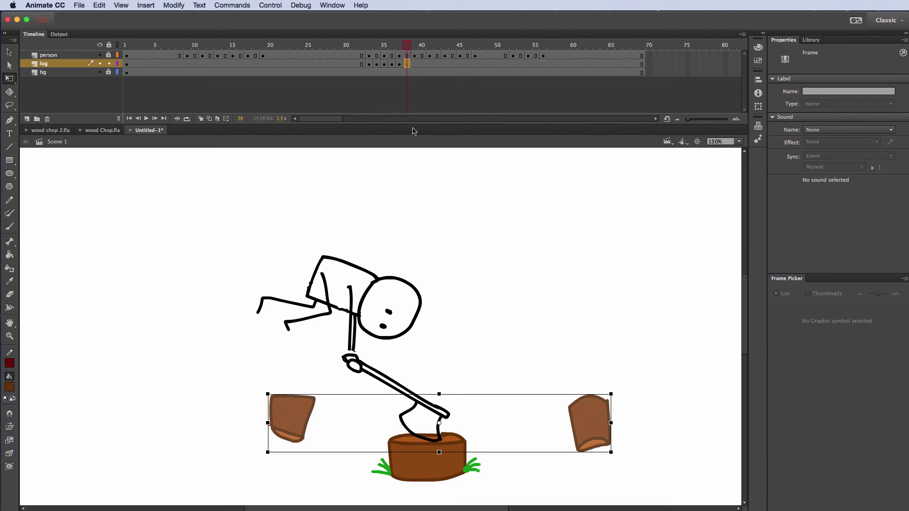
pyautogui.moveTo(553, 377); pyautogui.dragTo(628, 466)
pyautogui.moveTo(600, 420); pyautogui.dragTo(606, 442)
pyautogui.moveTo(623, 412); pyautogui.dragTo(605, 442)
pyautogui.moveTo(252, 369); pyautogui.dragTo(325, 454)
pyautogui.moveTo(302, 416)
pyautogui.mouseDown()
pyautogui.moveTo(298, 440)
pyautogui.moveTo(310, 412)
pyautogui.mouseUp()
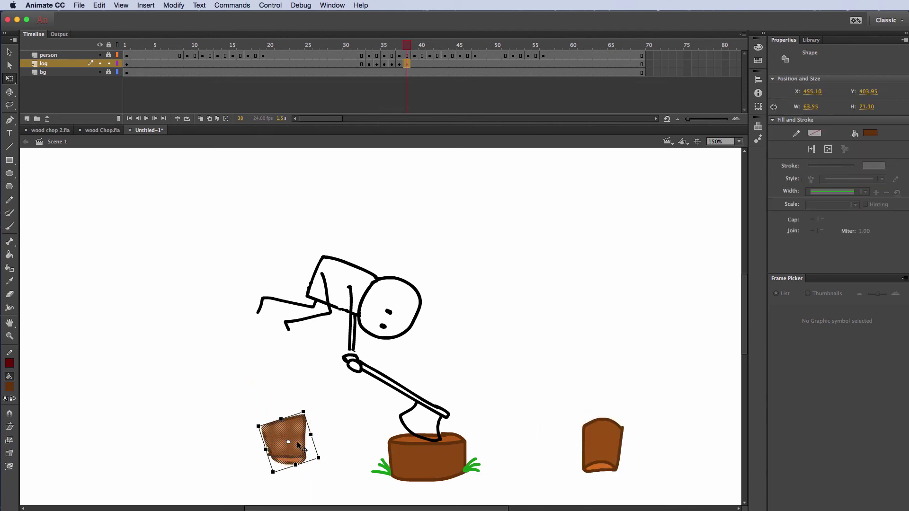
pyautogui.moveTo(298, 442); pyautogui.dragTo(297, 446)
pyautogui.click(411, 215)
# Add a log-layer keyframe at frame 39, tipping each half outward around a pivot at its lower end
pyautogui.moveTo(407, 44)
pyautogui.mouseDown()
pyautogui.moveTo(376, 53)
pyautogui.moveTo(417, 57)
pyautogui.mouseUp()
pyautogui.click(413, 67)
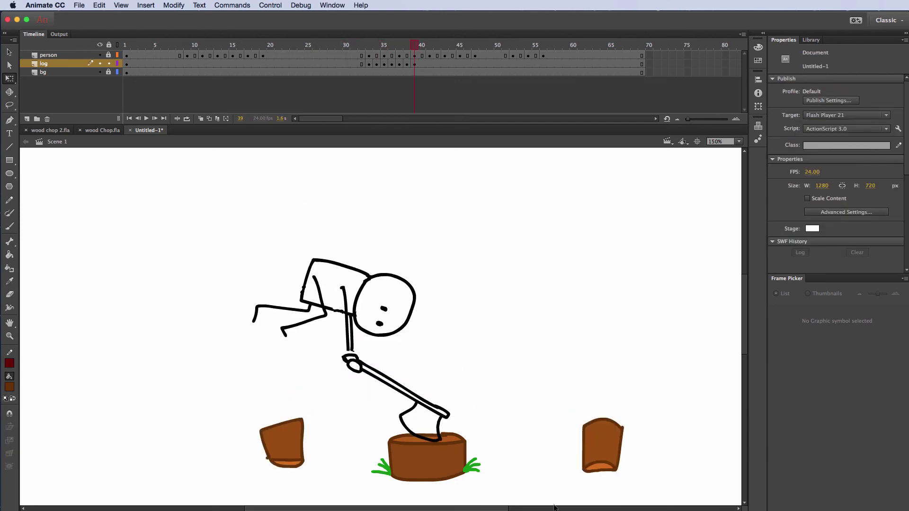
pyautogui.moveTo(686, 361); pyautogui.dragTo(591, 483)
pyautogui.click(596, 463)
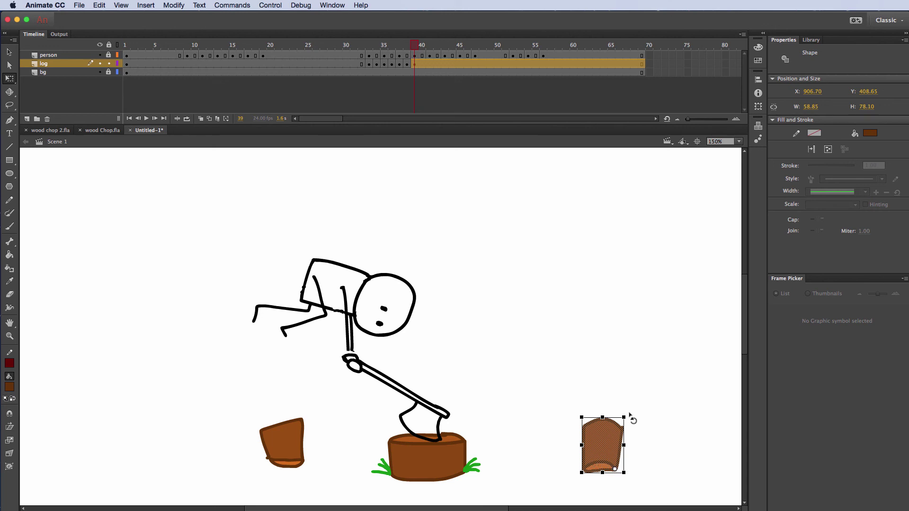
pyautogui.moveTo(633, 420); pyautogui.dragTo(653, 427)
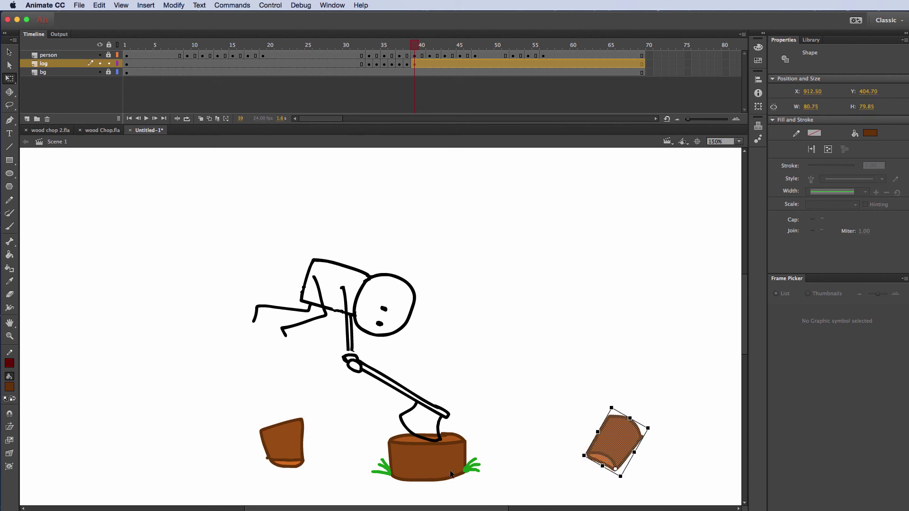
pyautogui.moveTo(216, 402); pyautogui.dragTo(365, 491)
pyautogui.moveTo(282, 444); pyautogui.dragTo(271, 463)
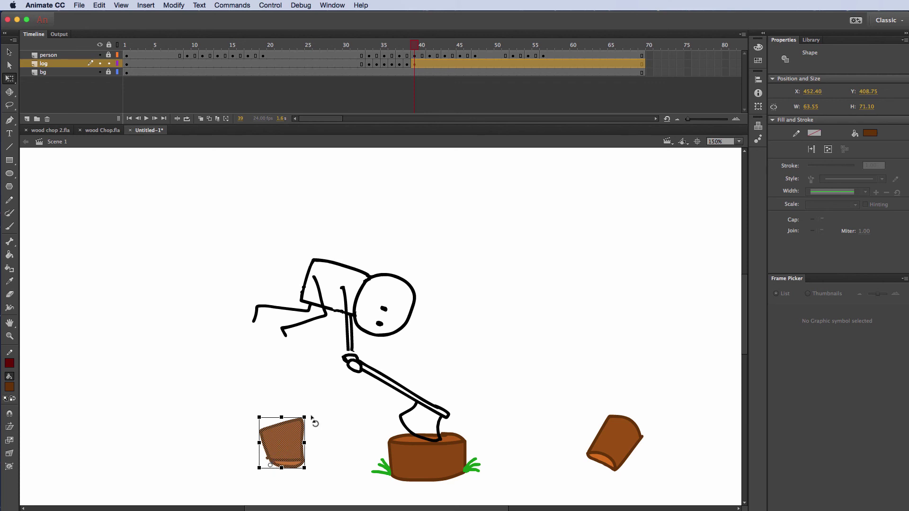
pyautogui.moveTo(313, 422); pyautogui.dragTo(281, 408)
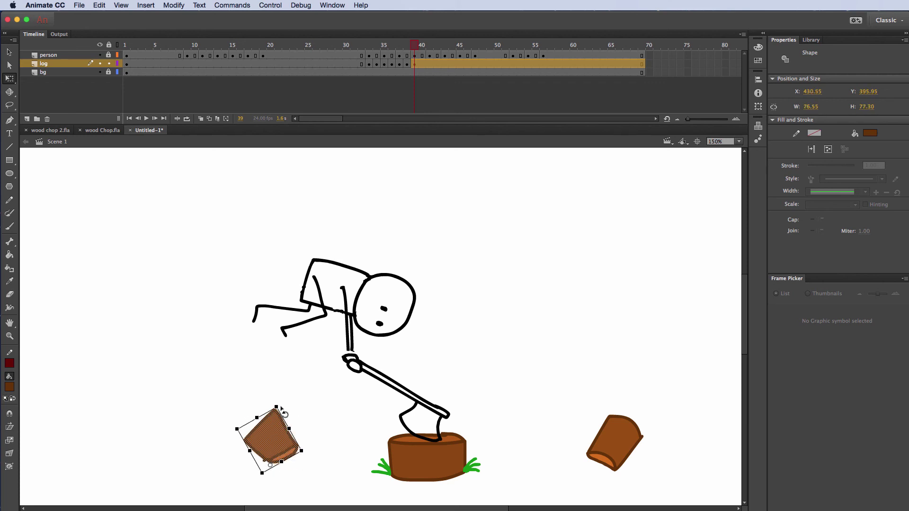
# Add a log-layer keyframe at frame 40, tipping the left half further counterclockwise and the right half further clockwise around their lower ends
pyautogui.click(421, 64)
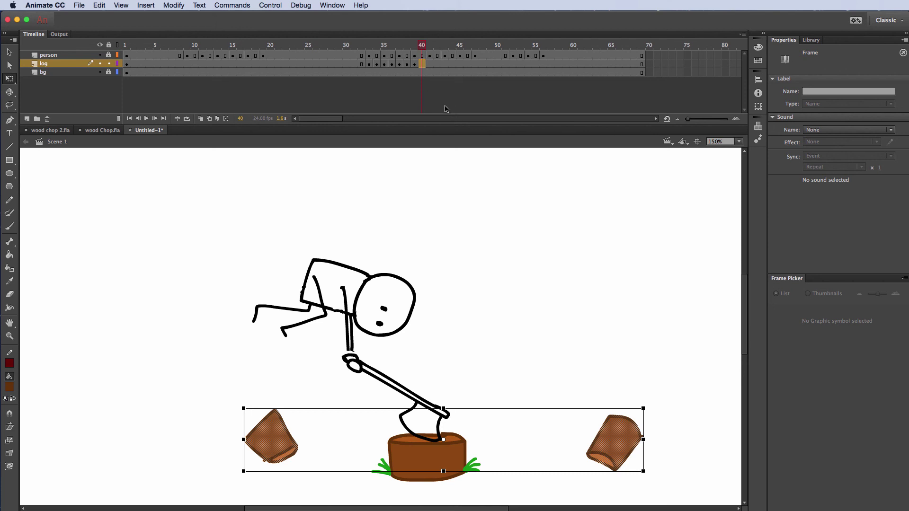
pyautogui.moveTo(188, 370); pyautogui.dragTo(331, 488)
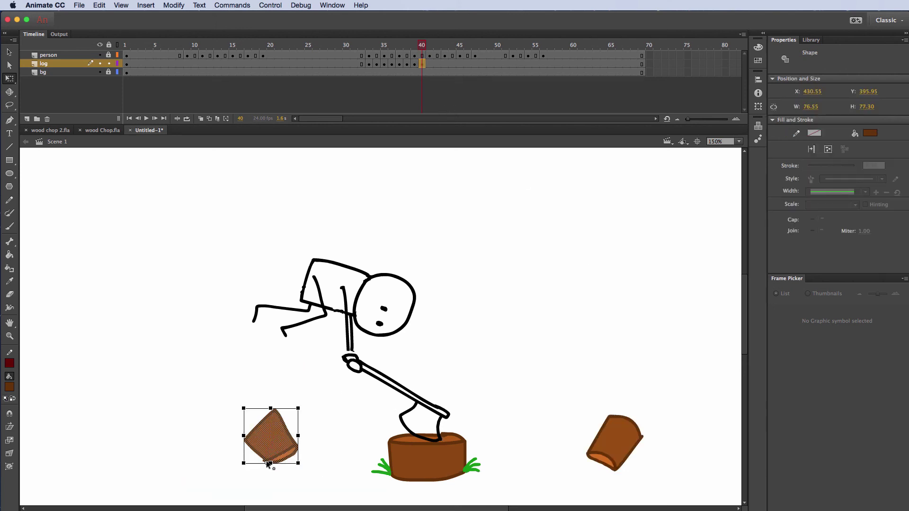
pyautogui.moveTo(306, 410); pyautogui.dragTo(285, 404)
pyautogui.click(612, 443)
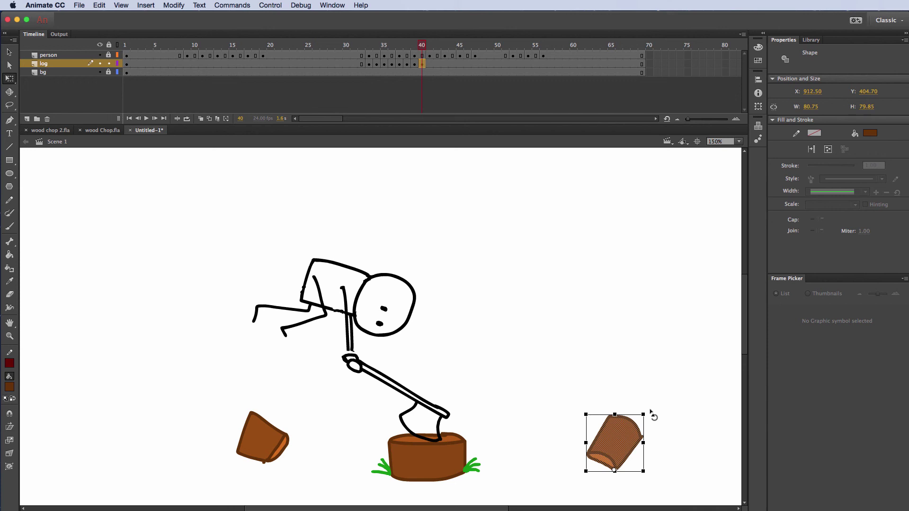
pyautogui.moveTo(652, 414); pyautogui.dragTo(675, 410)
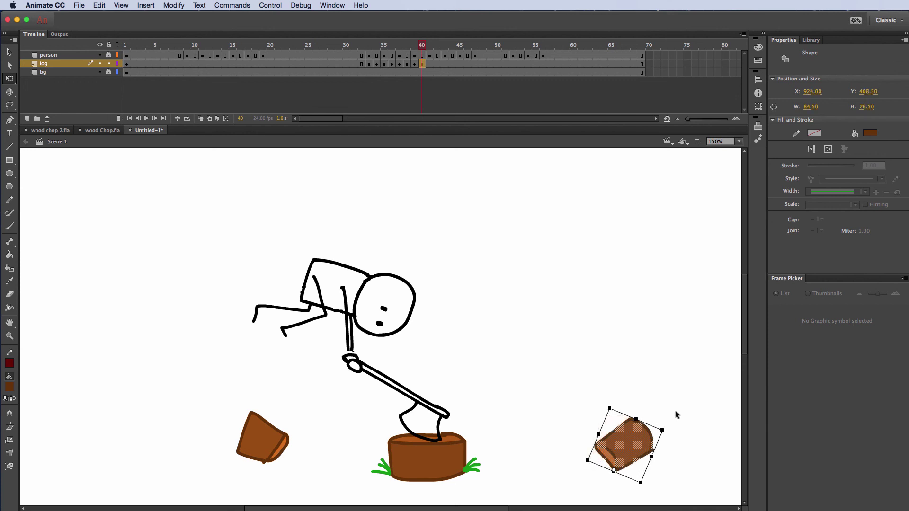
pyautogui.click(673, 356)
# Add a log-layer keyframe at frame 41, rotating both halves slightly further outward around their ground contact points
pyautogui.click(429, 63)
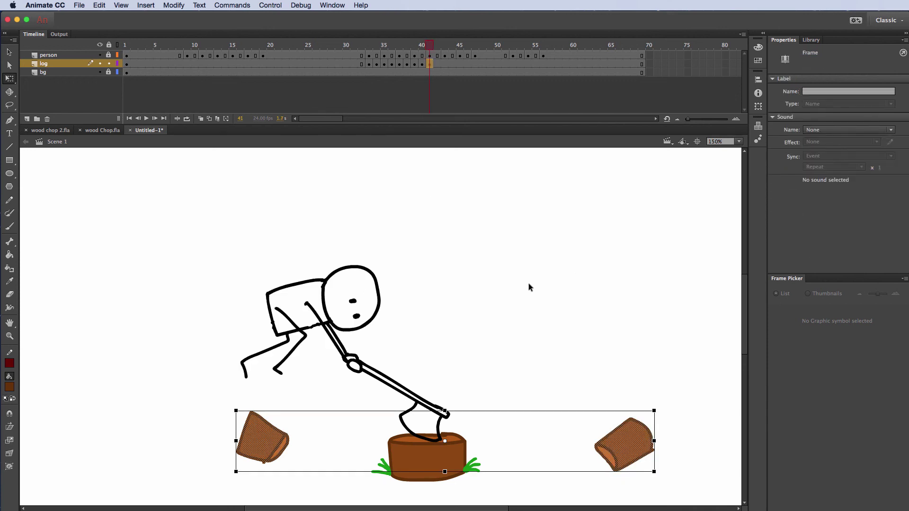
pyautogui.click(617, 469)
pyautogui.moveTo(664, 417); pyautogui.dragTo(674, 424)
pyautogui.moveTo(224, 402); pyautogui.dragTo(306, 465)
pyautogui.moveTo(262, 437); pyautogui.dragTo(266, 463)
pyautogui.moveTo(294, 407); pyautogui.dragTo(283, 400)
# Add a log-layer keyframe at frame 42 and rotate the right half clockwise until it lies flat on the ground
pyautogui.click(436, 66)
pyautogui.click(620, 464)
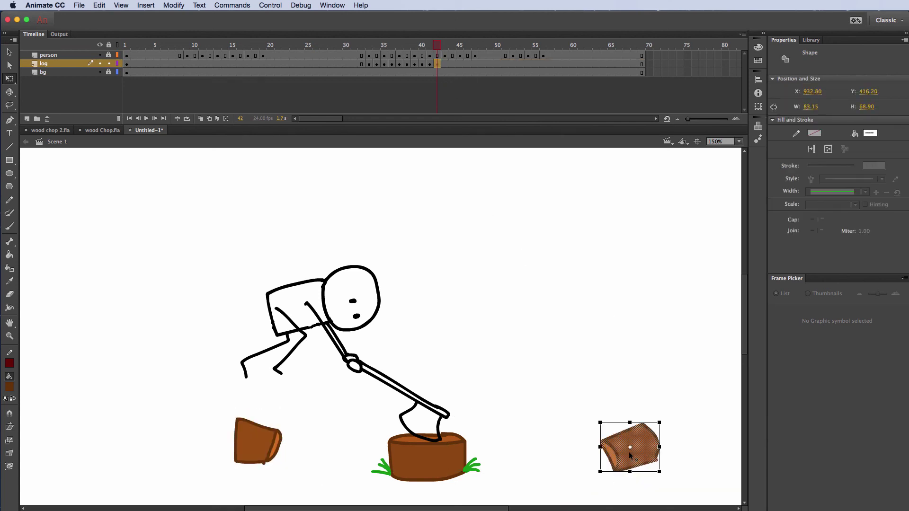
pyautogui.moveTo(667, 425); pyautogui.dragTo(671, 427)
pyautogui.click(374, 442)
# At frame 42, nudge the left log half slightly left and the right half slightly right
pyautogui.moveTo(199, 397); pyautogui.dragTo(298, 483)
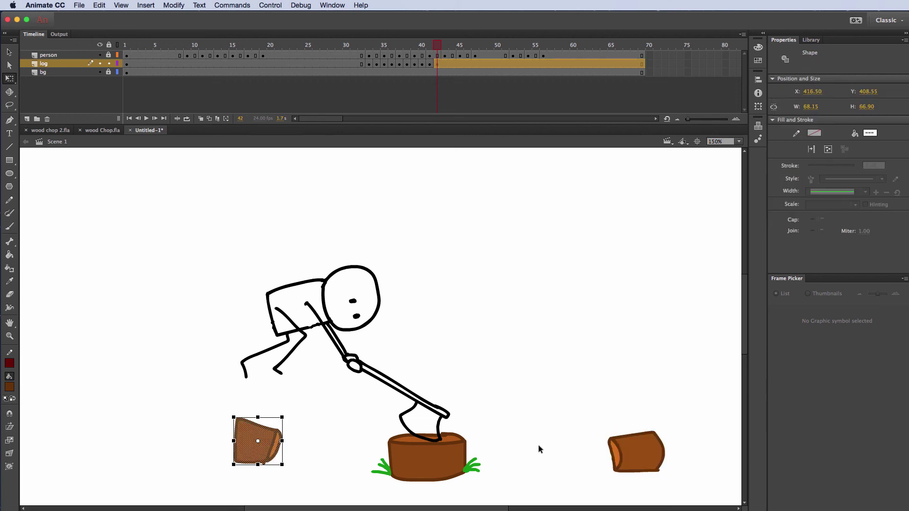
pyautogui.press('Left')
pyautogui.press('Left')
pyautogui.press('Left')
pyautogui.press('Left')
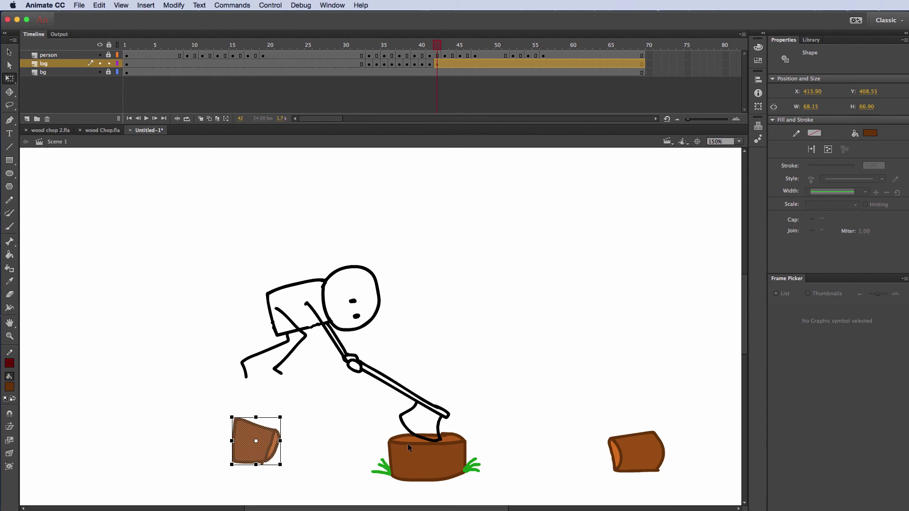
pyautogui.moveTo(574, 398); pyautogui.dragTo(698, 496)
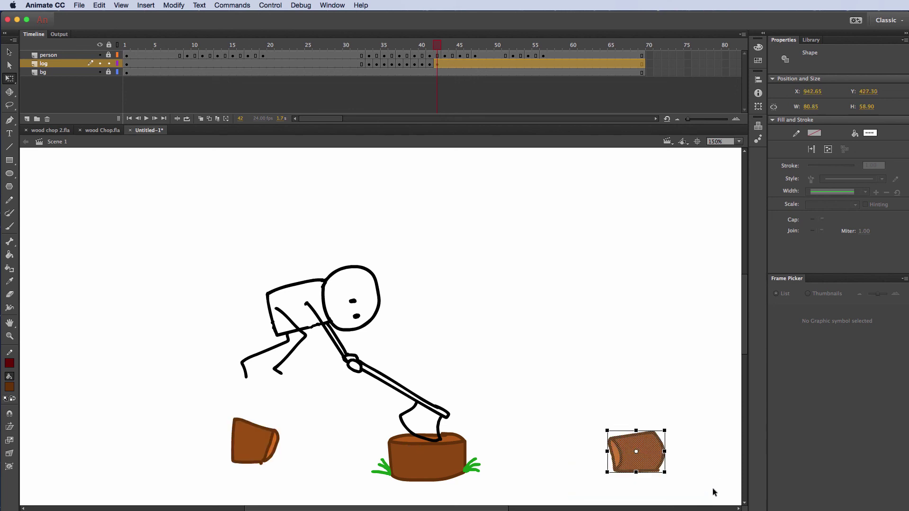
pyautogui.press('Right')
pyautogui.press('Right')
pyautogui.press('Right')
pyautogui.press('Right')
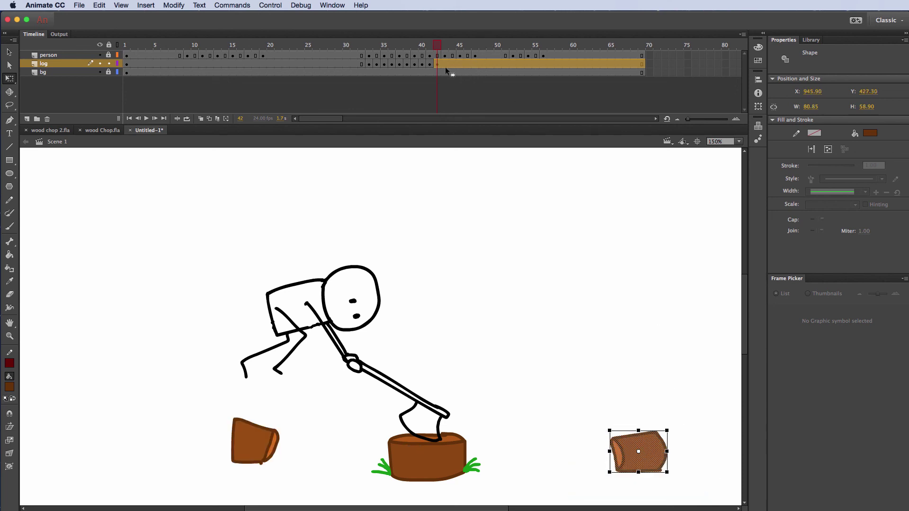
# Add a log-layer keyframe at frame 43, nudging the right half slightly right and the left half slightly left
pyautogui.click(445, 70)
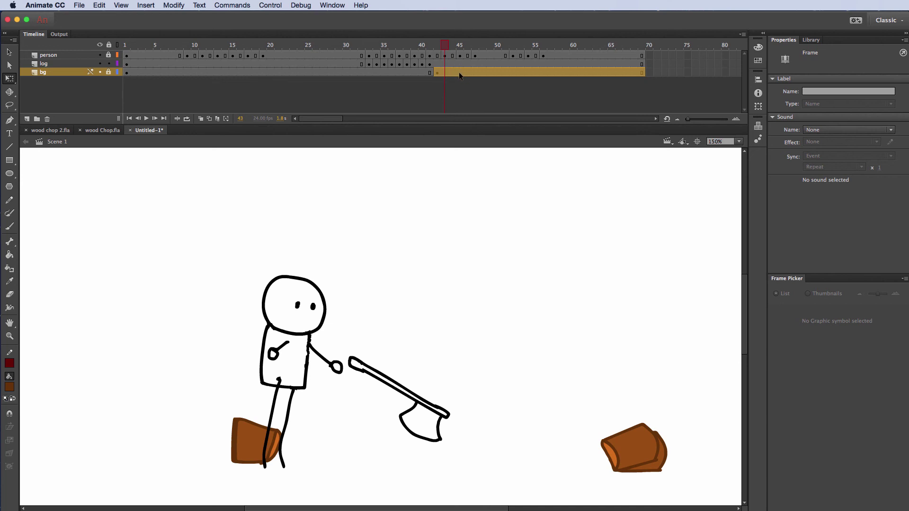
pyautogui.click(445, 63)
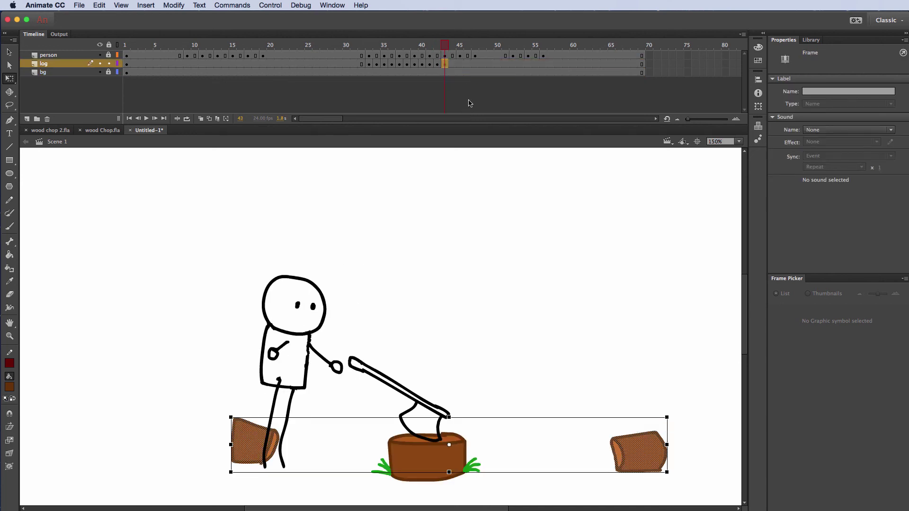
pyautogui.moveTo(567, 338); pyautogui.dragTo(694, 504)
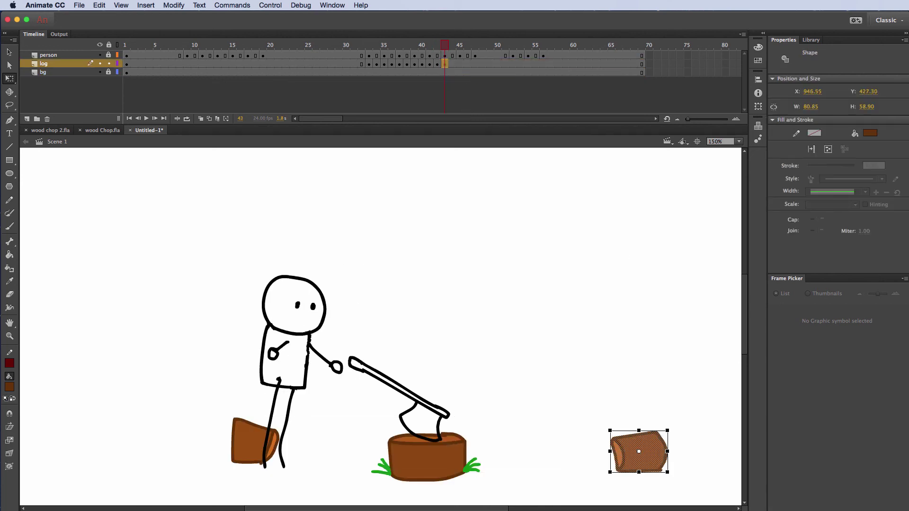
pyautogui.moveTo(203, 397); pyautogui.dragTo(326, 495)
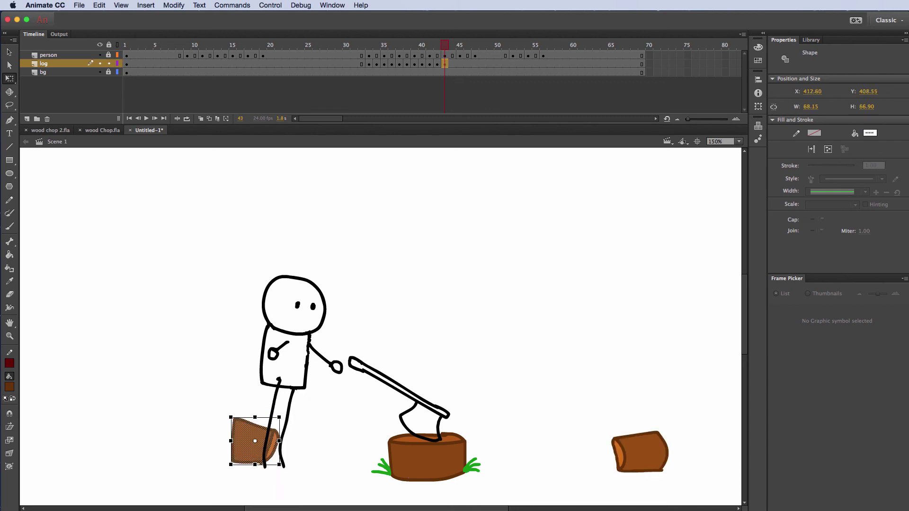
pyautogui.press('Left')
pyautogui.press('Left')
pyautogui.press('Left')
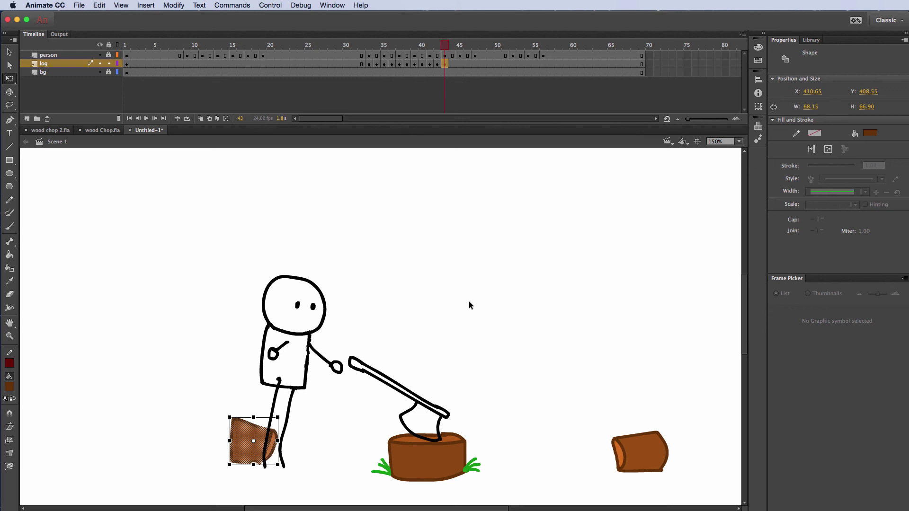
# Return to frame 1 and play the whole wood-chopping animation twice to check the log split
pyautogui.moveTo(445, 53); pyautogui.dragTo(26, 124)
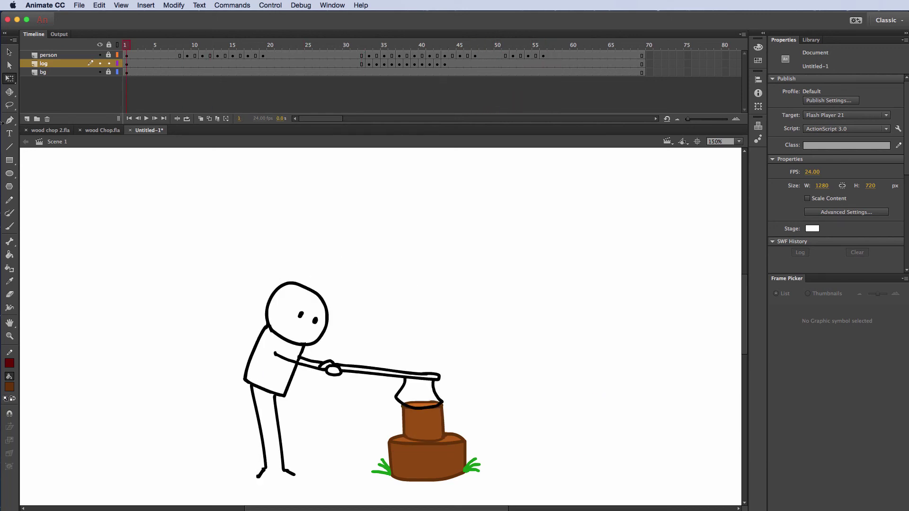
pyautogui.press('Return')
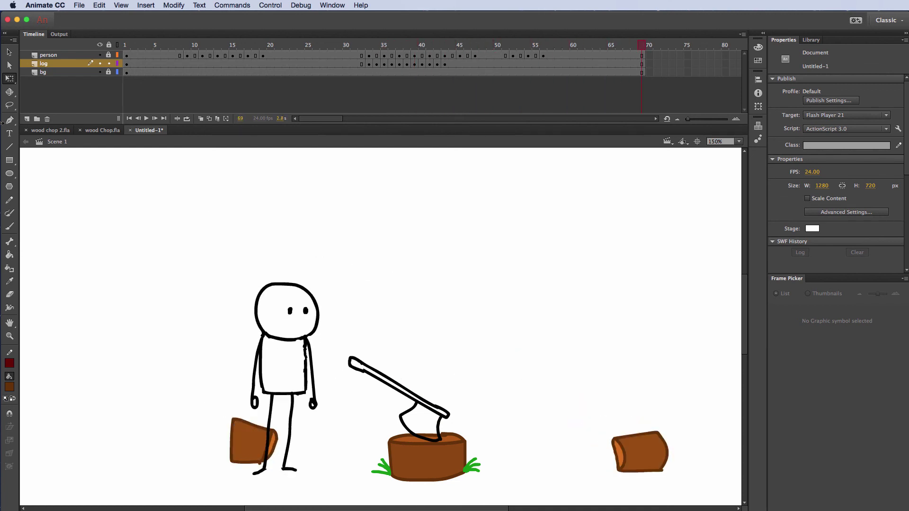
pyautogui.press('Return')
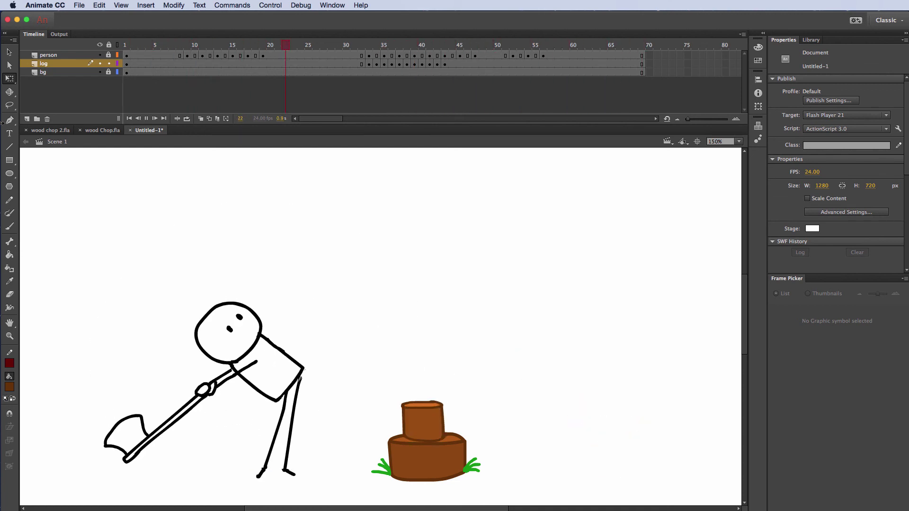